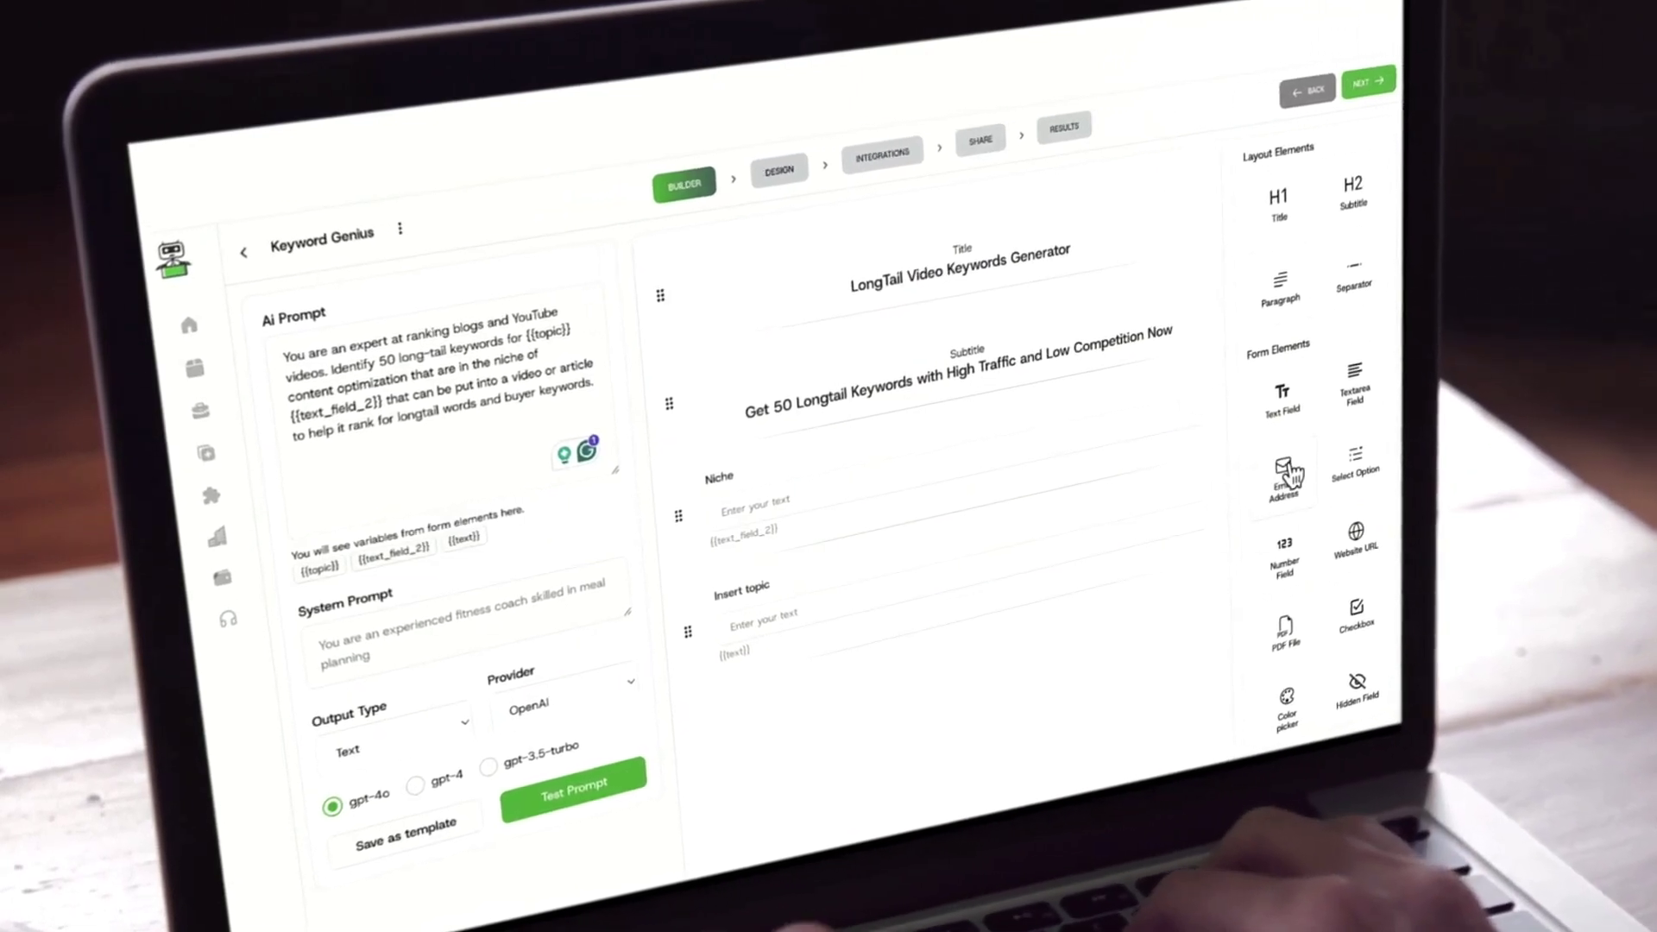
Step: Add an Email Address field to the Keyword Genius form by dropping it onto the canvas
mouse_move(1289, 473)
mouse_down()
mouse_move(1011, 741)
mouse_move(1028, 739)
mouse_up()
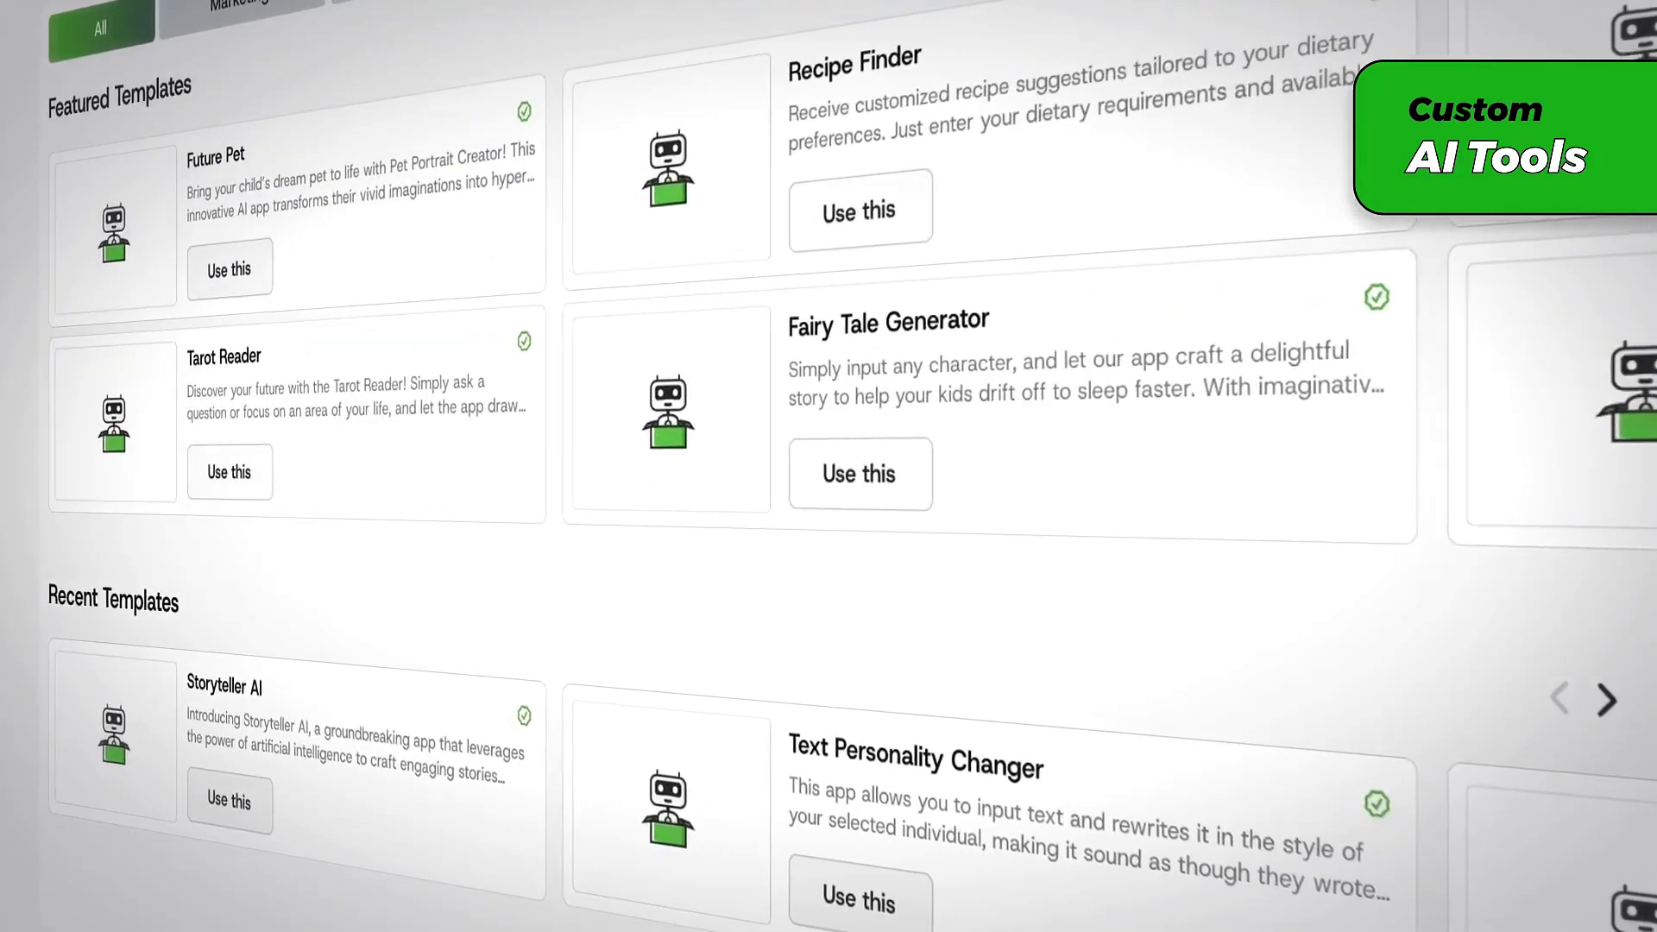
Step: Create the custom tool '10x Healthy Meal & Workout Builder' from scratch with name and description
click(268, 11)
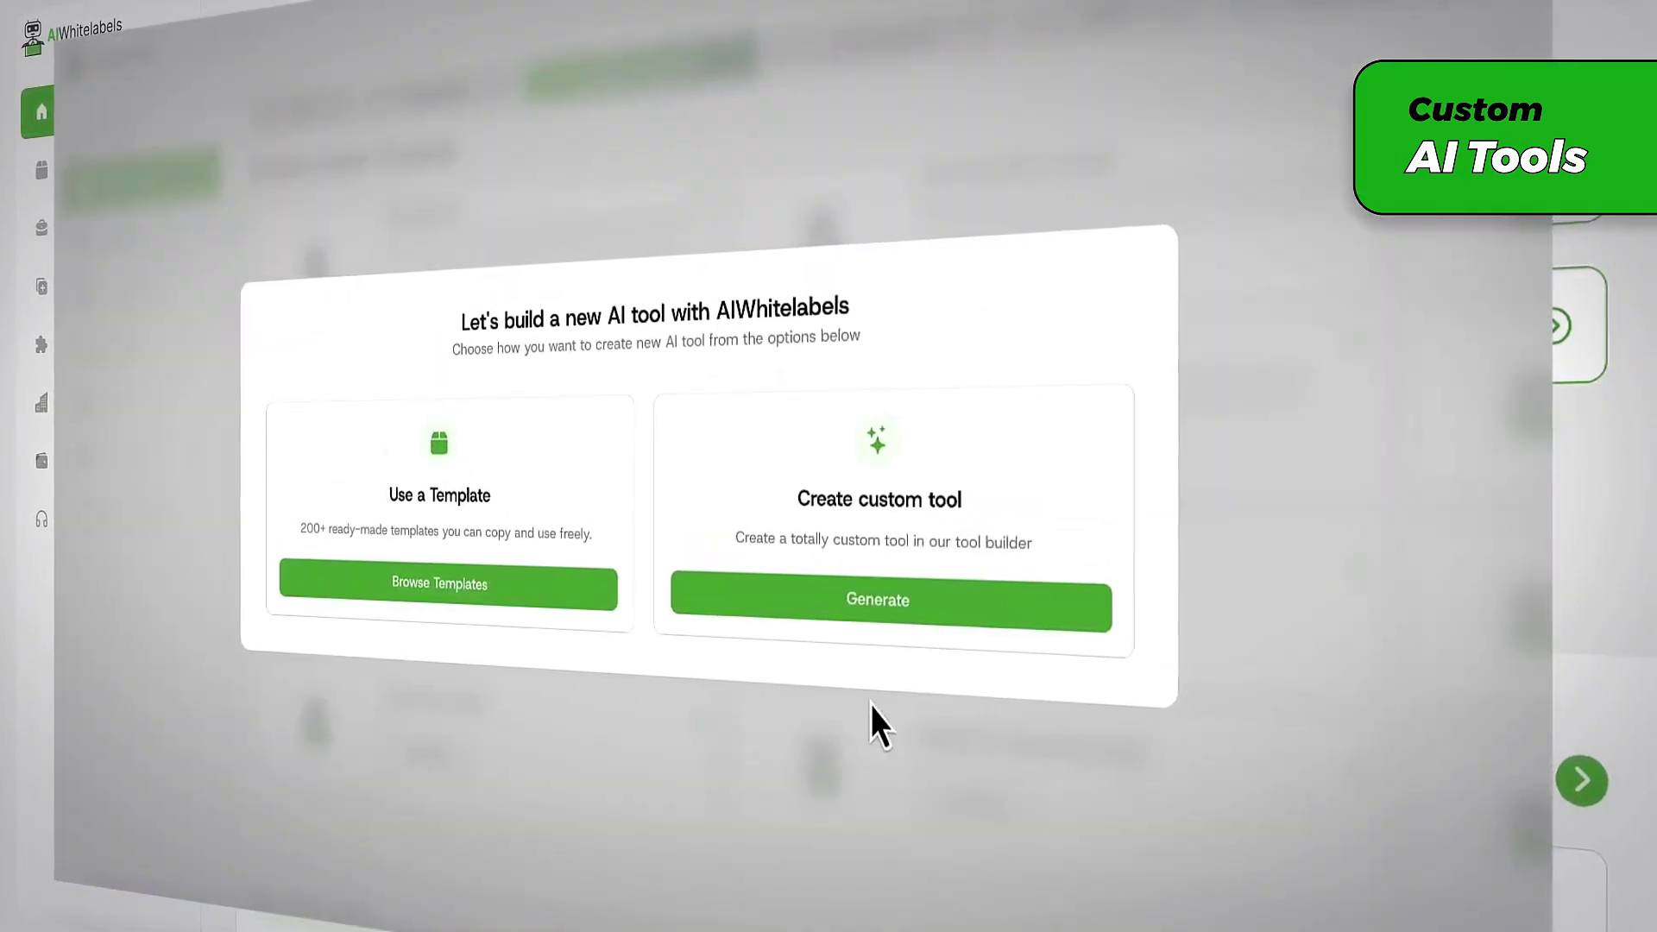
click(880, 605)
text(10x Healthy Meal & Workout Builder)
click(434, 424)
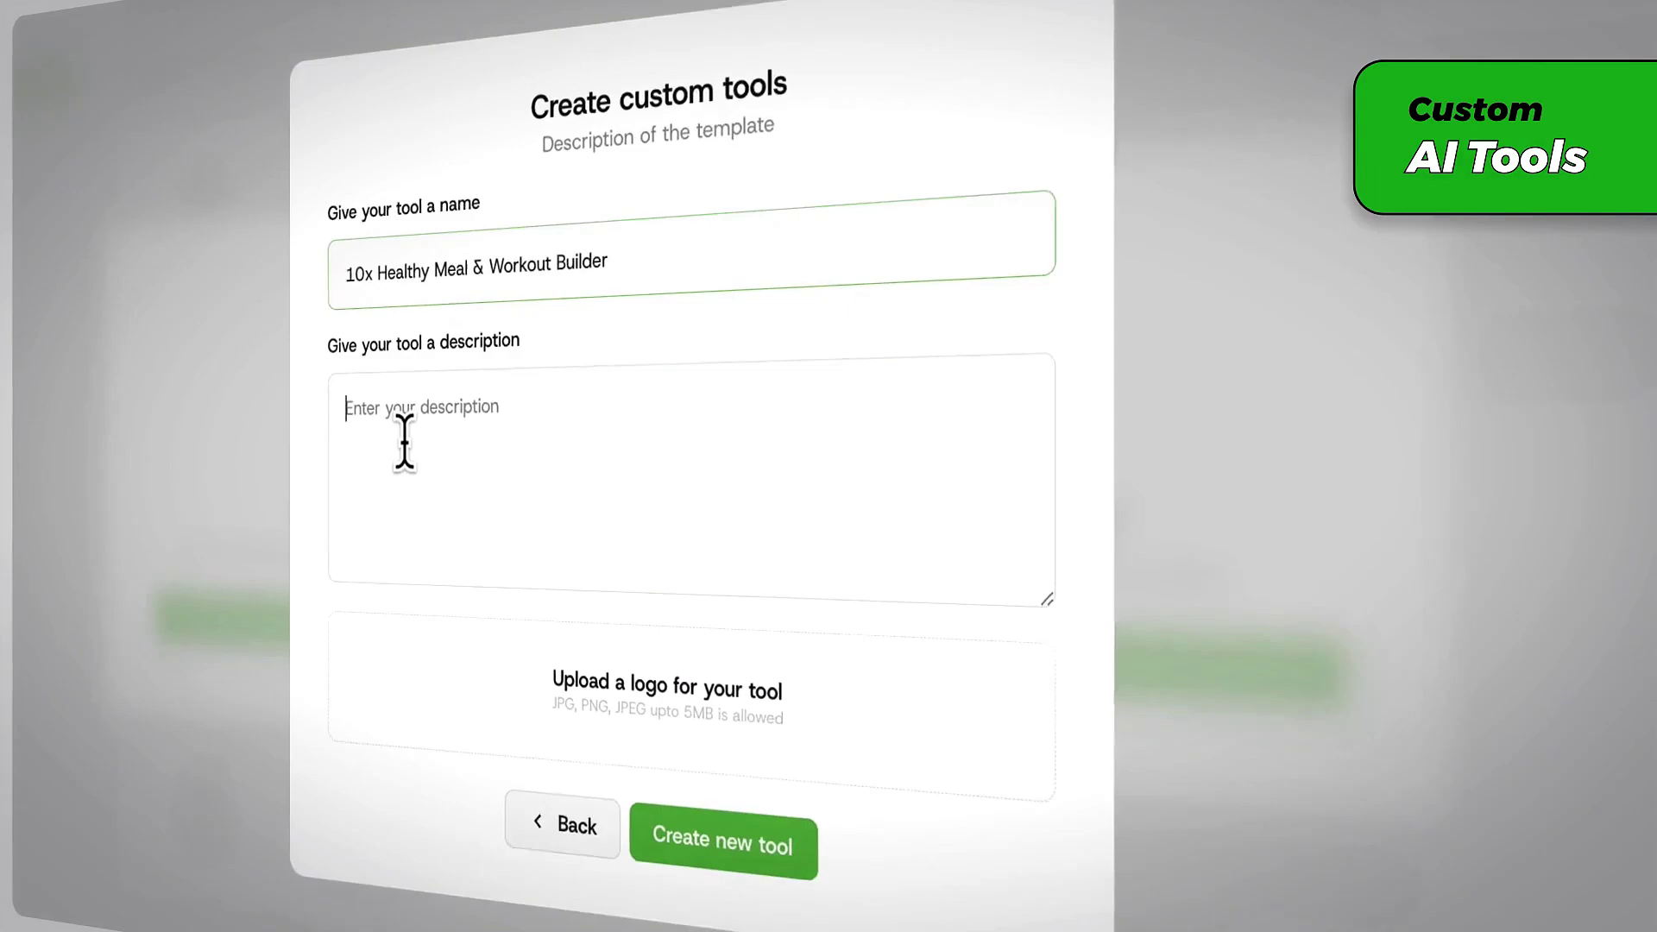
text(10x Healthy Meal & Workout Builder)
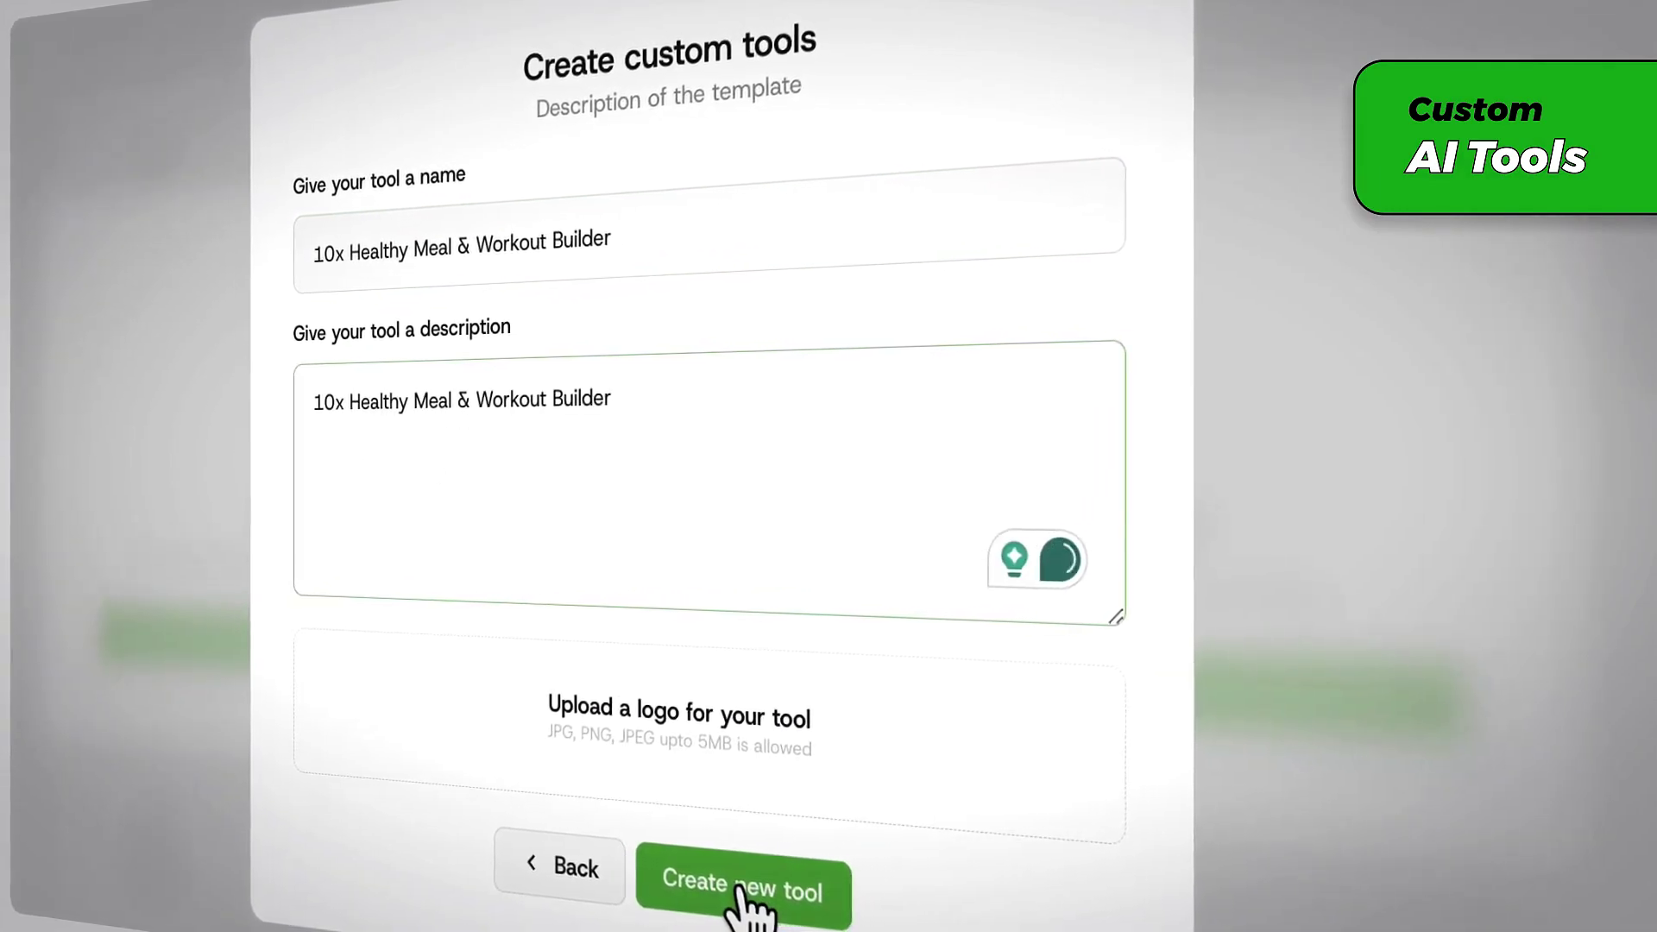
click(752, 890)
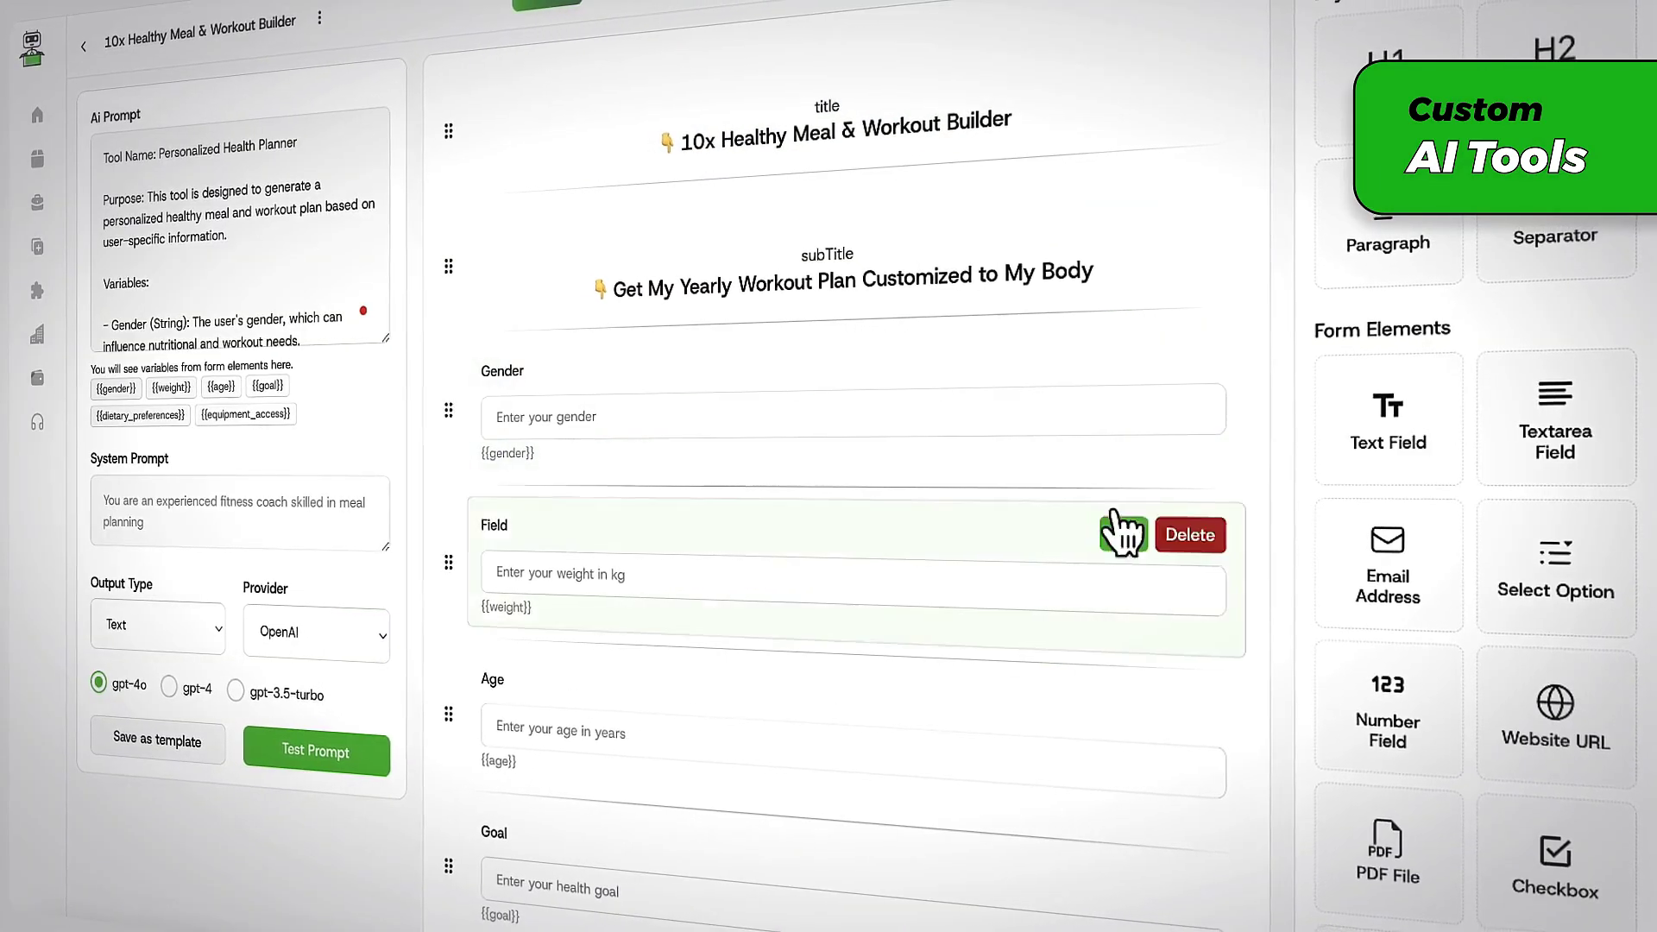
Step: Relabel the form's weight field as Weight in its settings
click(1124, 535)
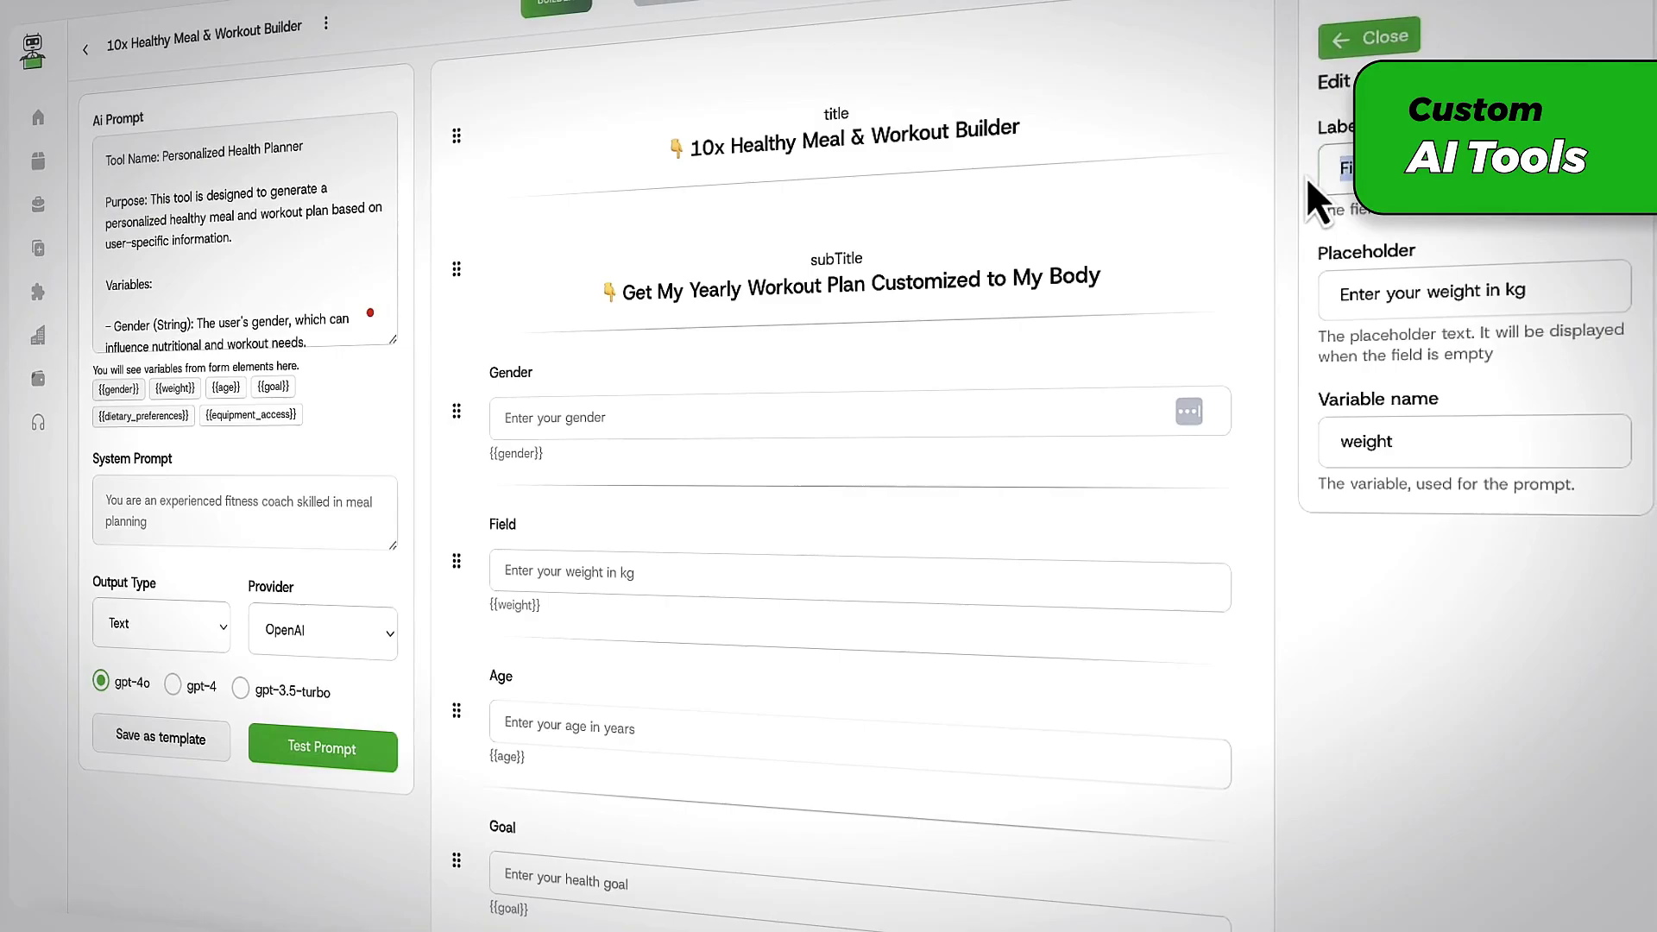
click(1375, 49)
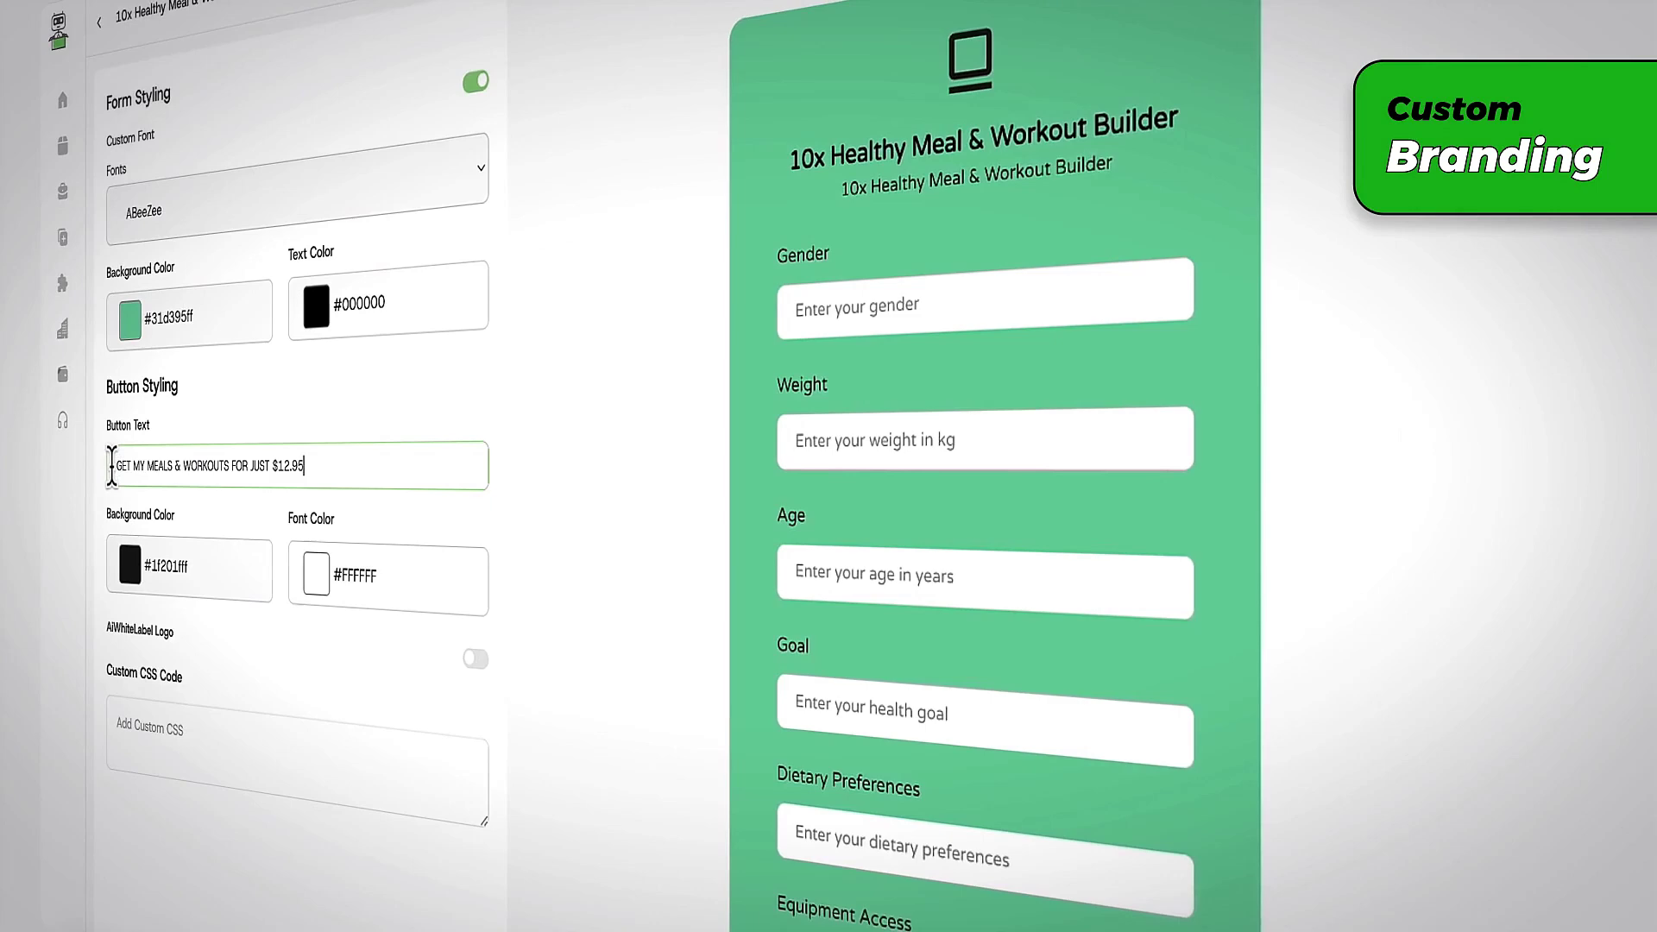
scroll(837, 700, down, 1)
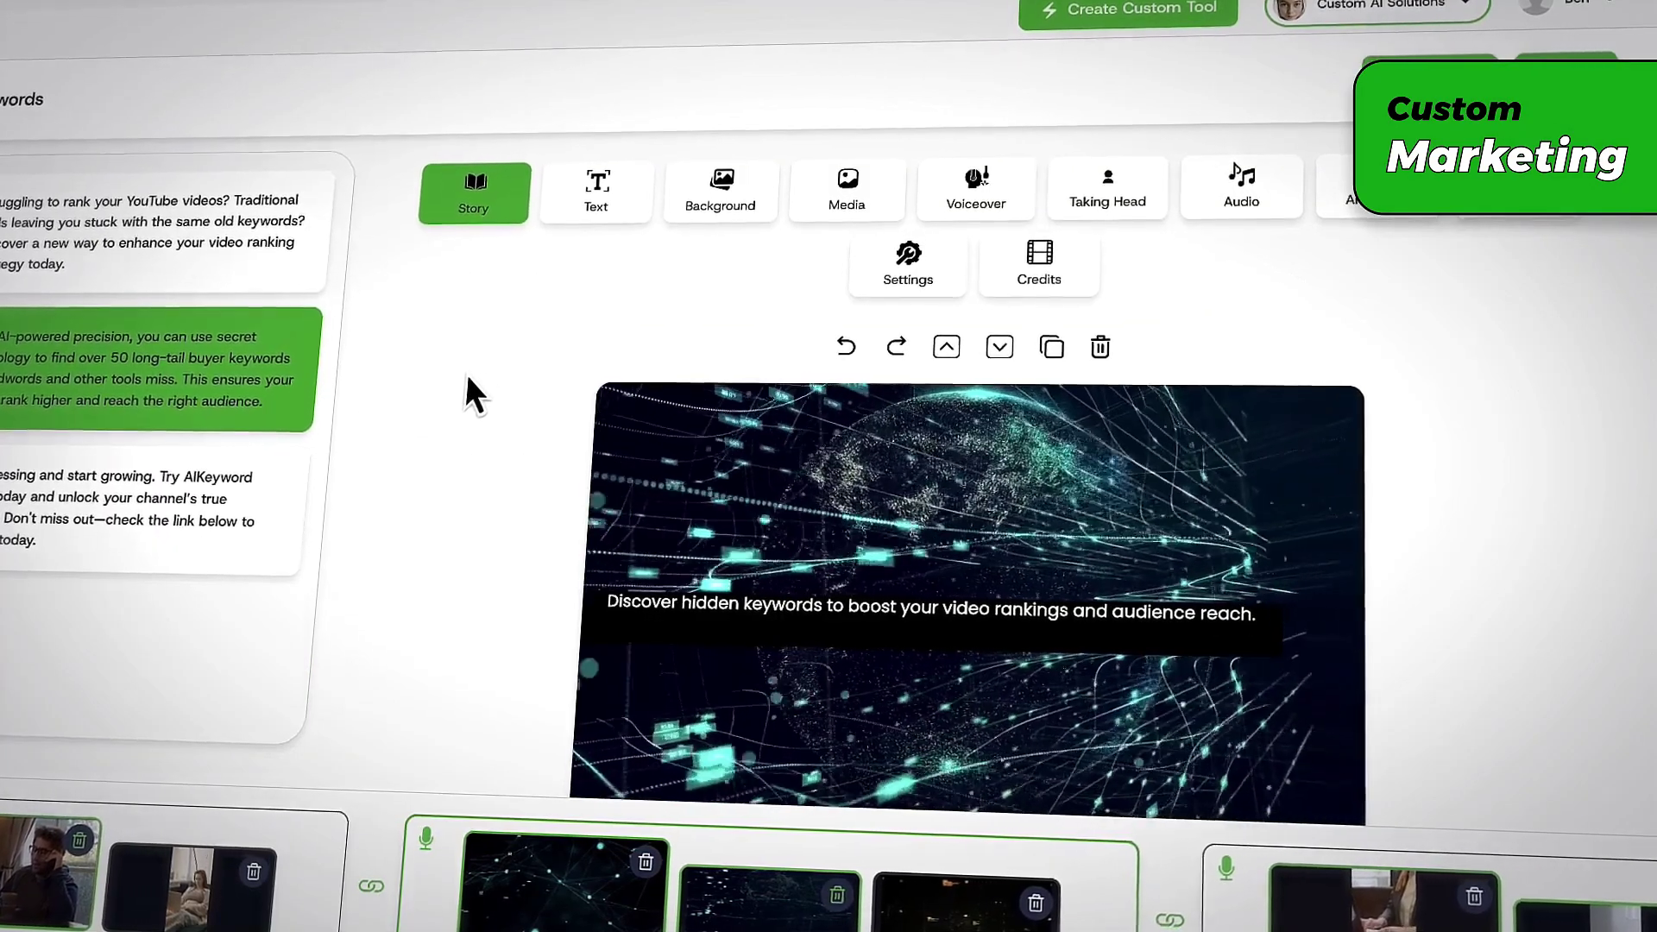
Step: Add a heading to the robot office scene image and place it toward the upper left
click(714, 202)
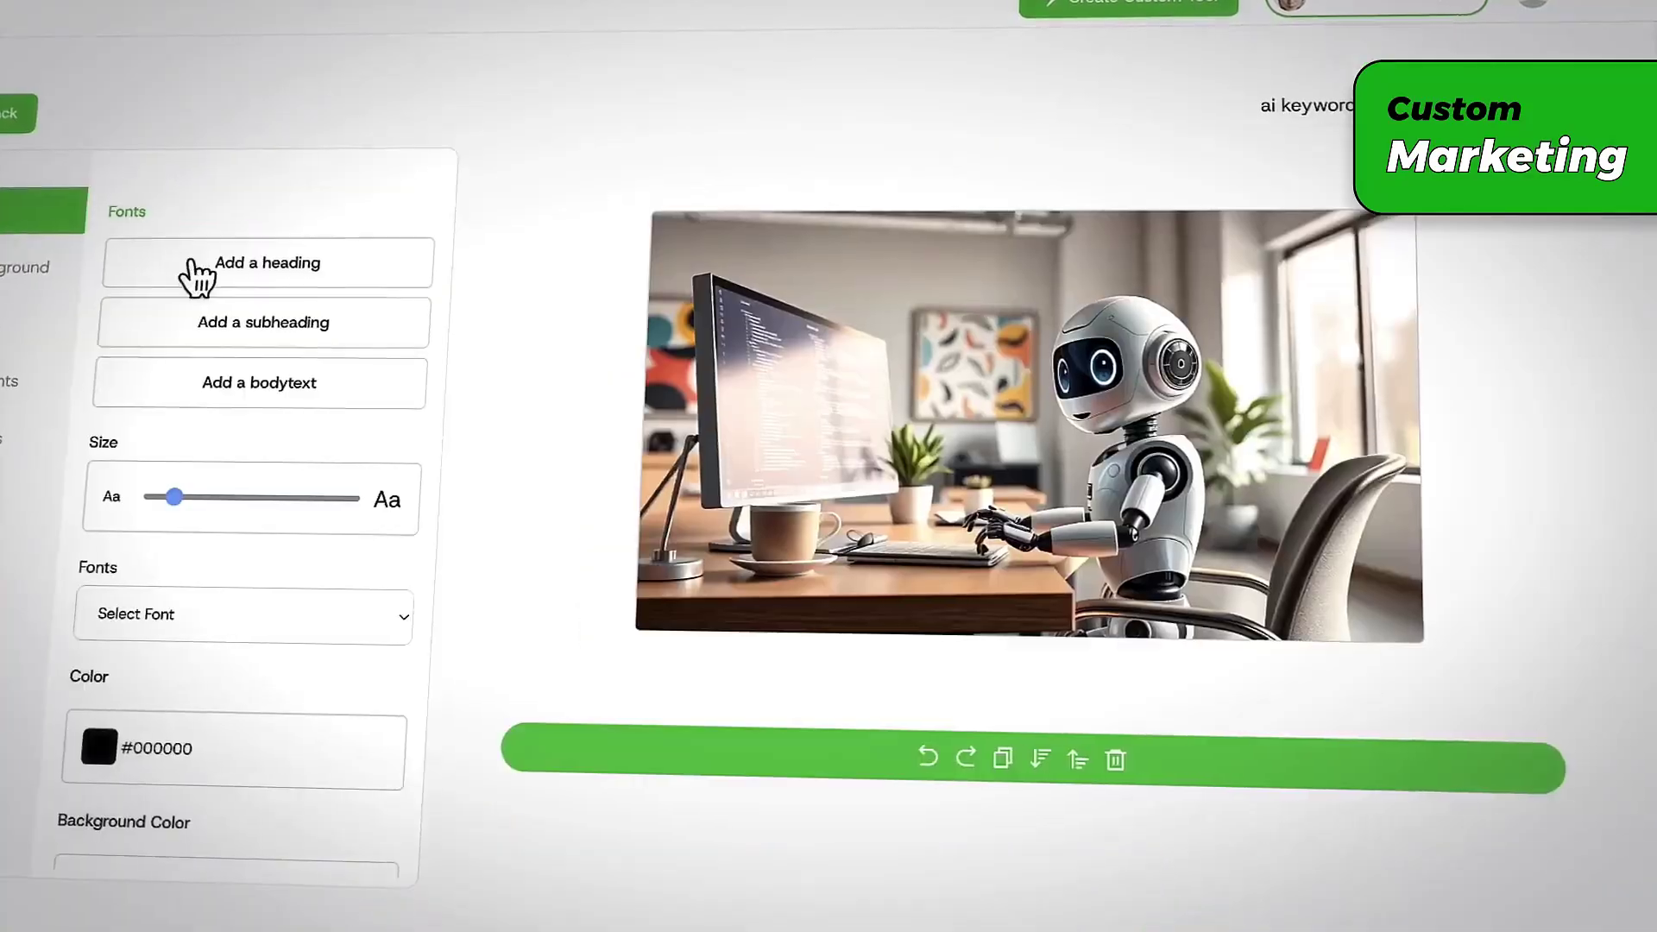
click(197, 275)
drag(980, 346, 938, 279)
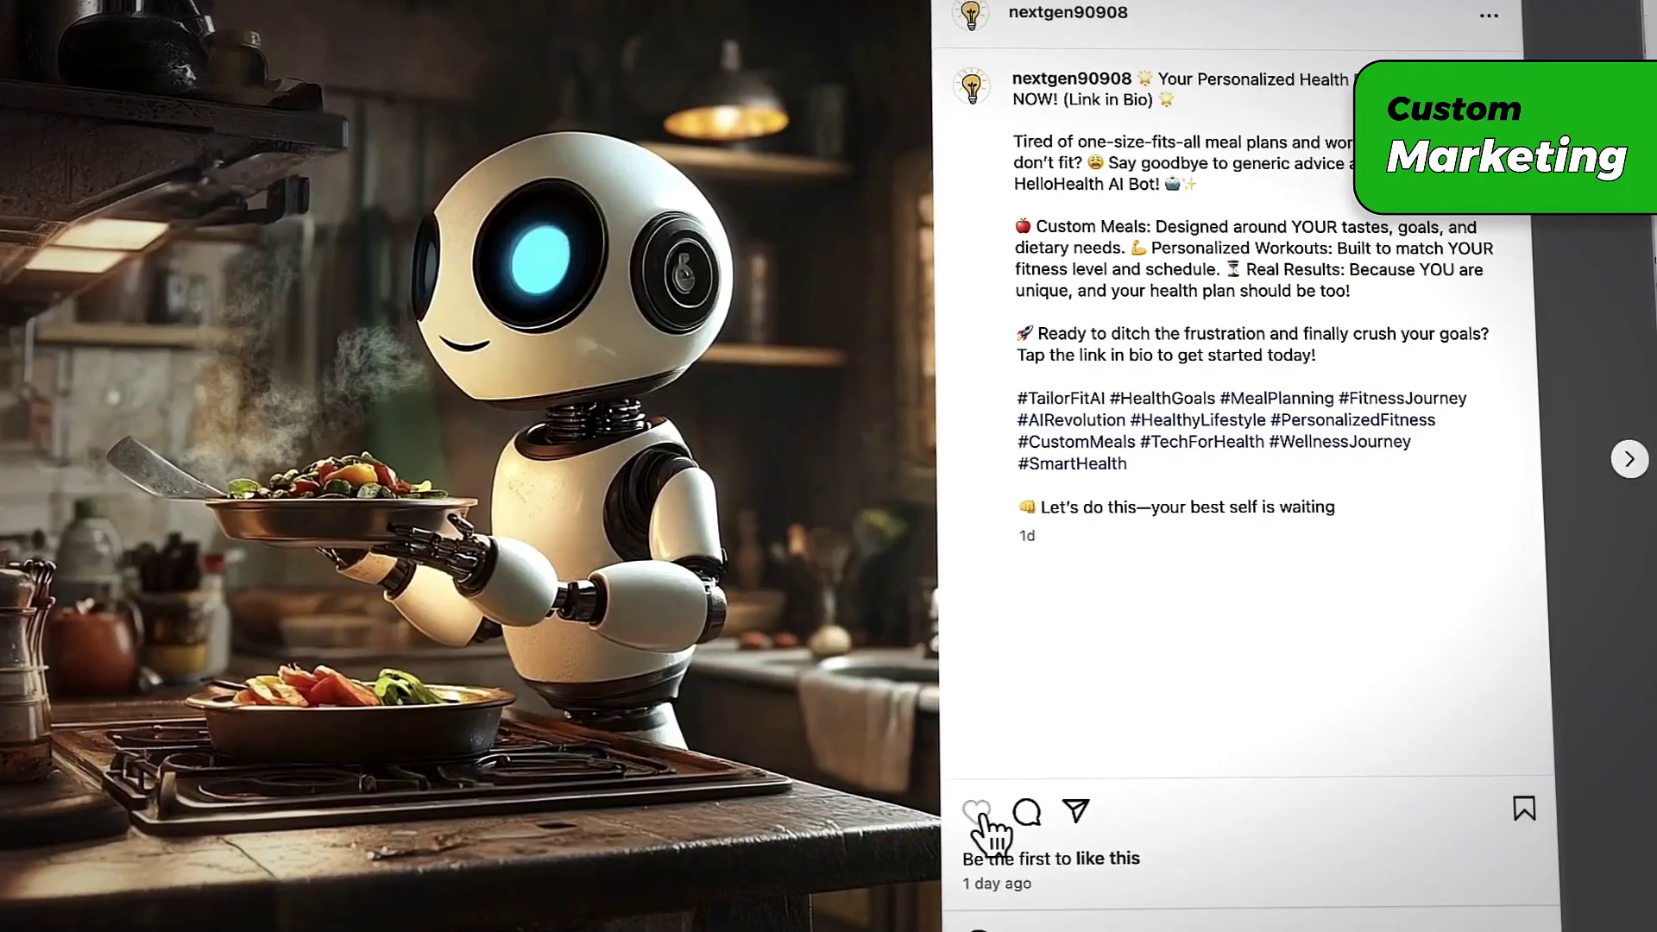
click(977, 813)
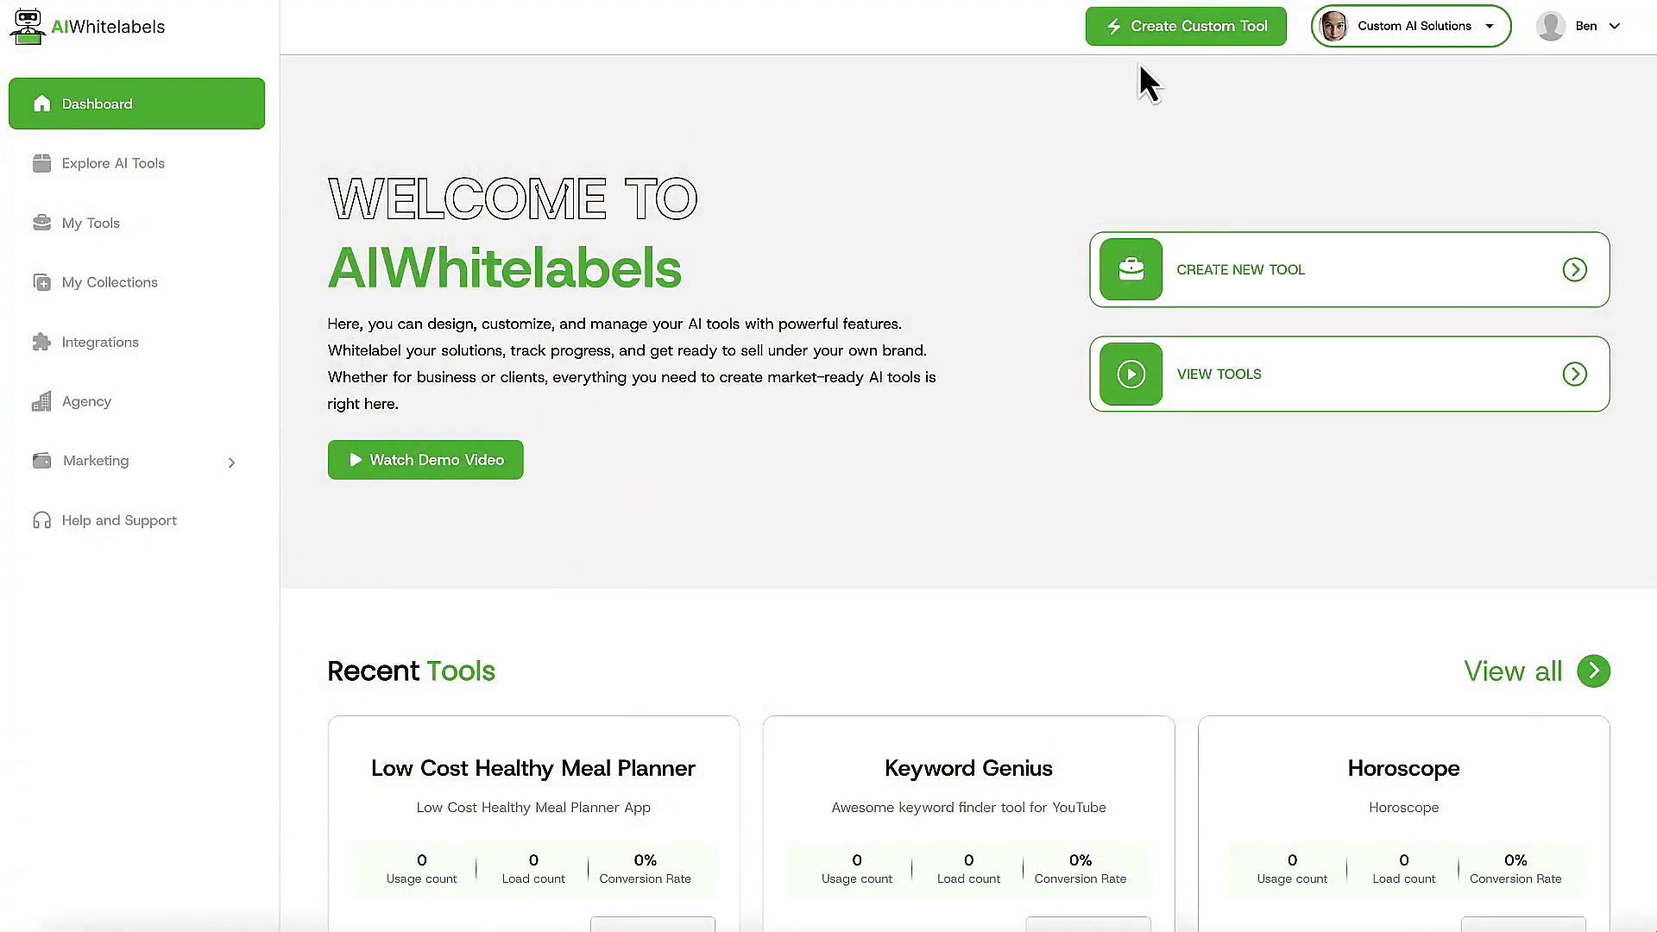
Step: Back out of the custom-tool creation dialog and show the Explore AI Tools template catalogue
click(1161, 42)
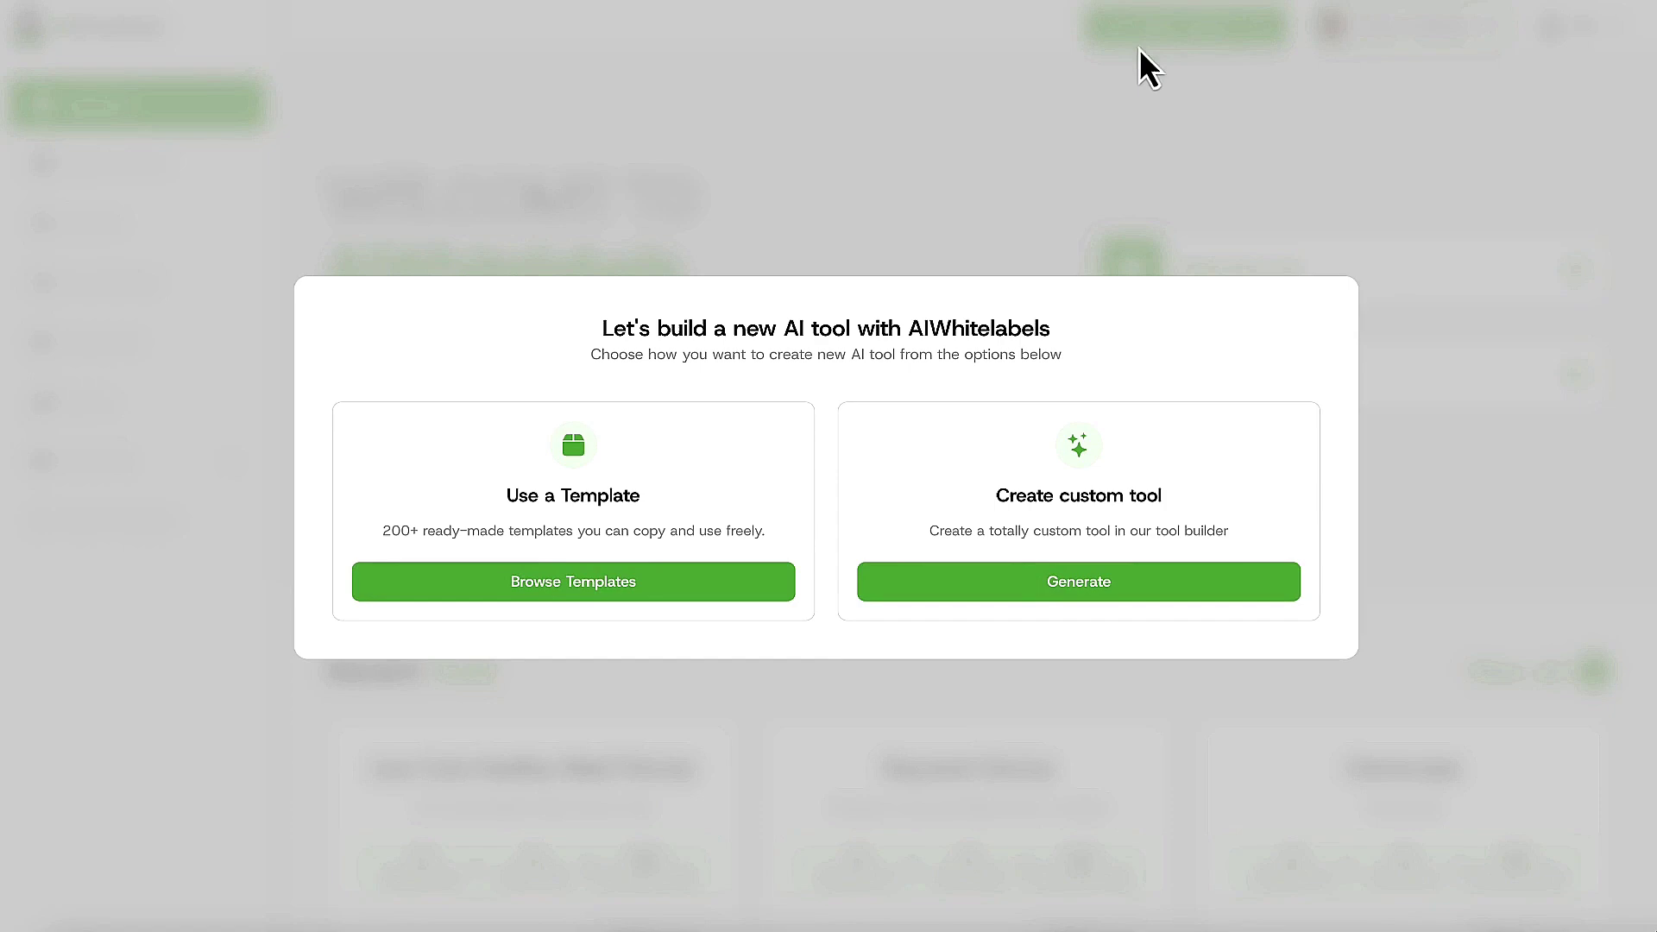
click(991, 581)
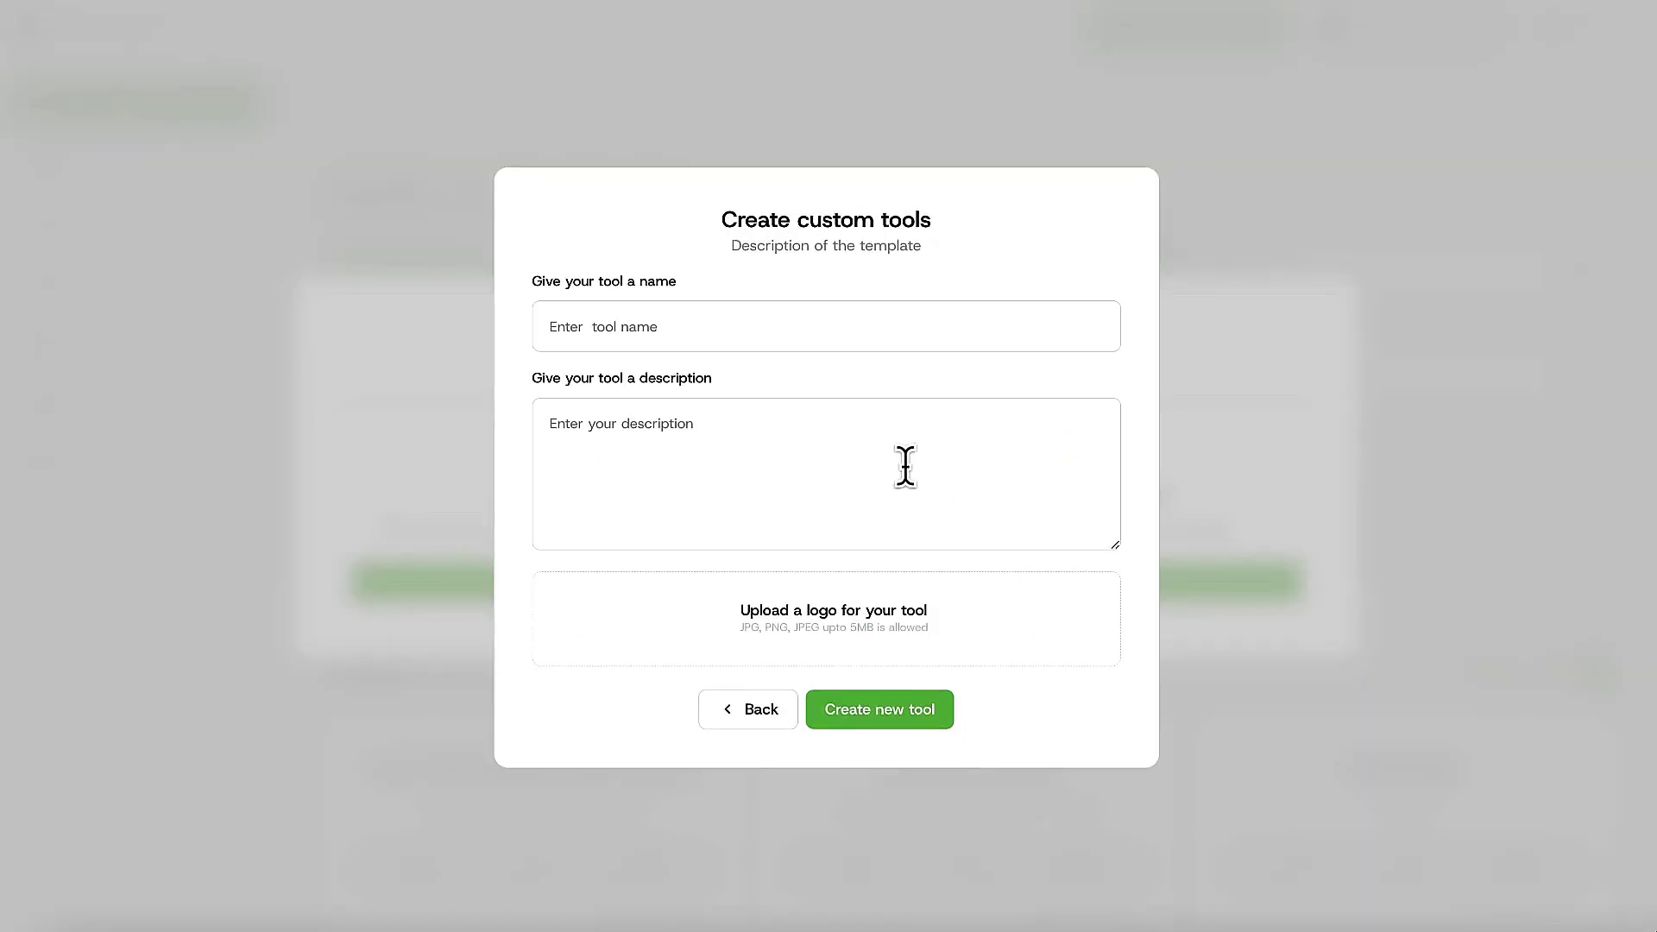
click(730, 719)
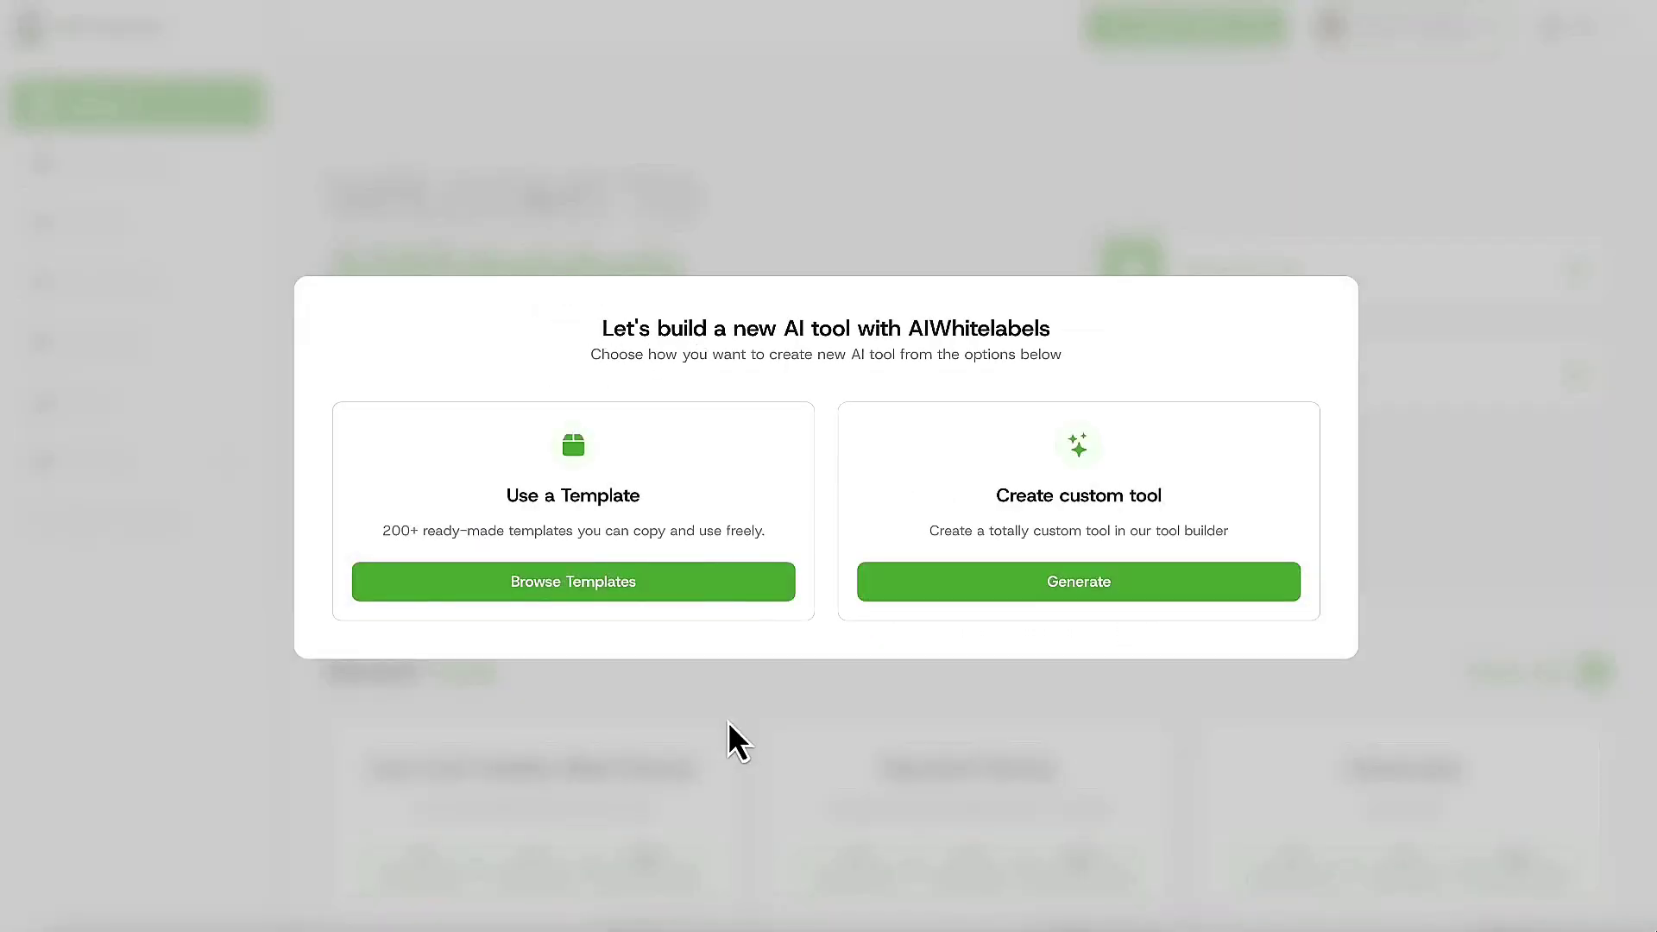
click(727, 721)
click(168, 174)
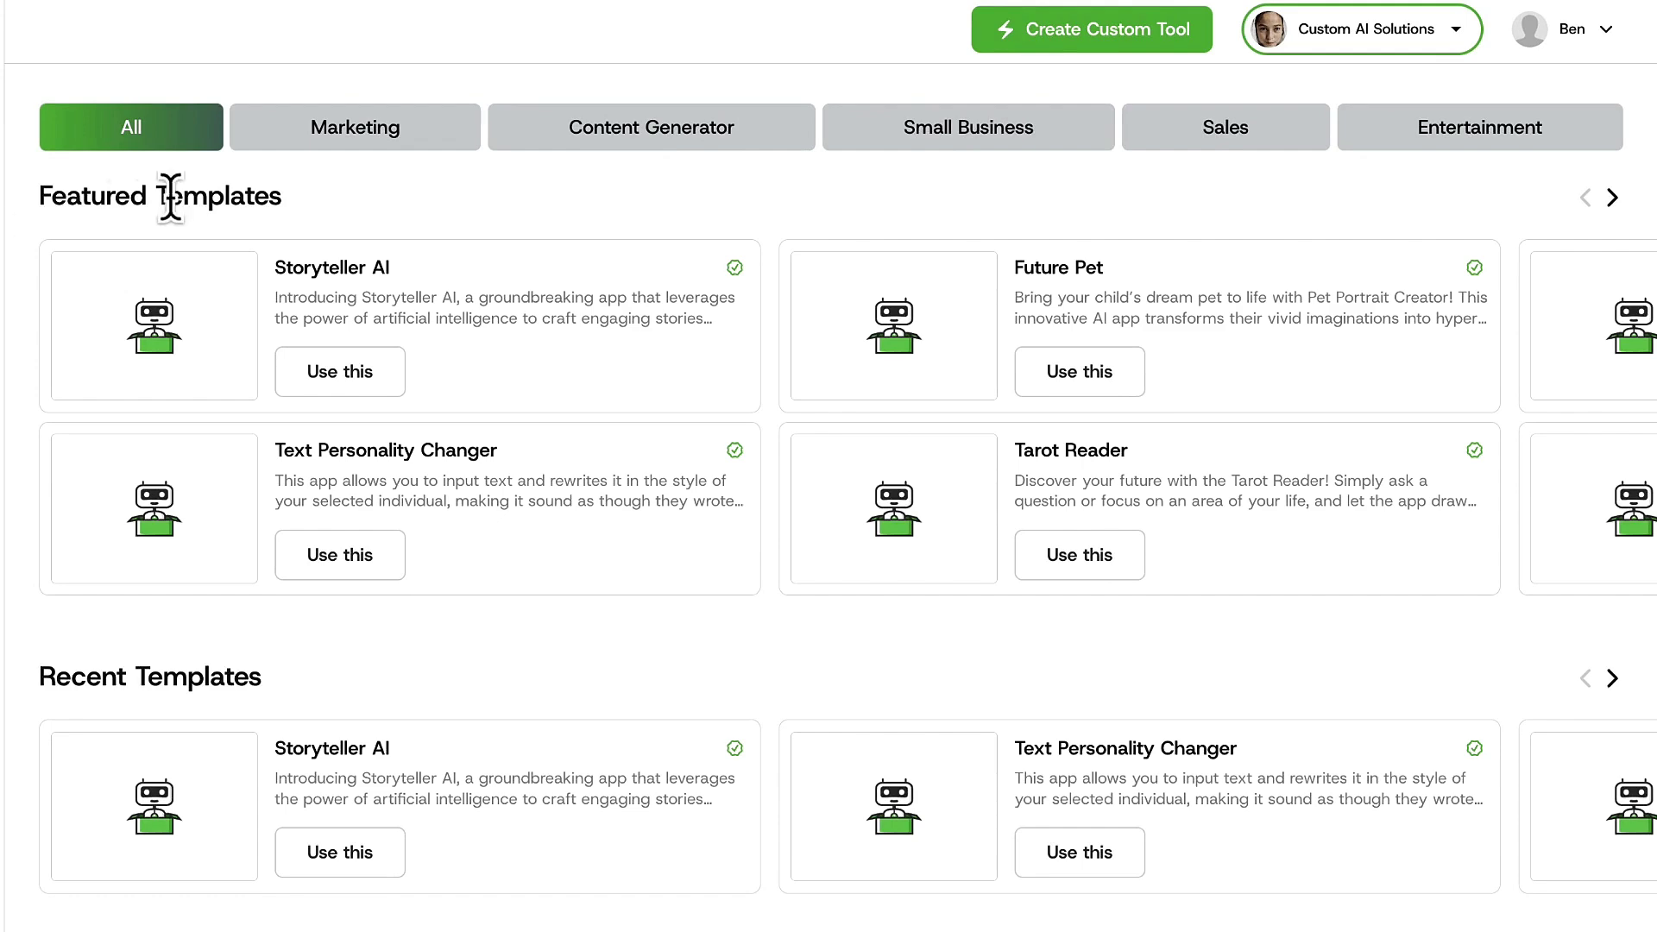
Step: Browse the Marketing and Small Business template carousels, then filter to Entertainment templates
click(345, 132)
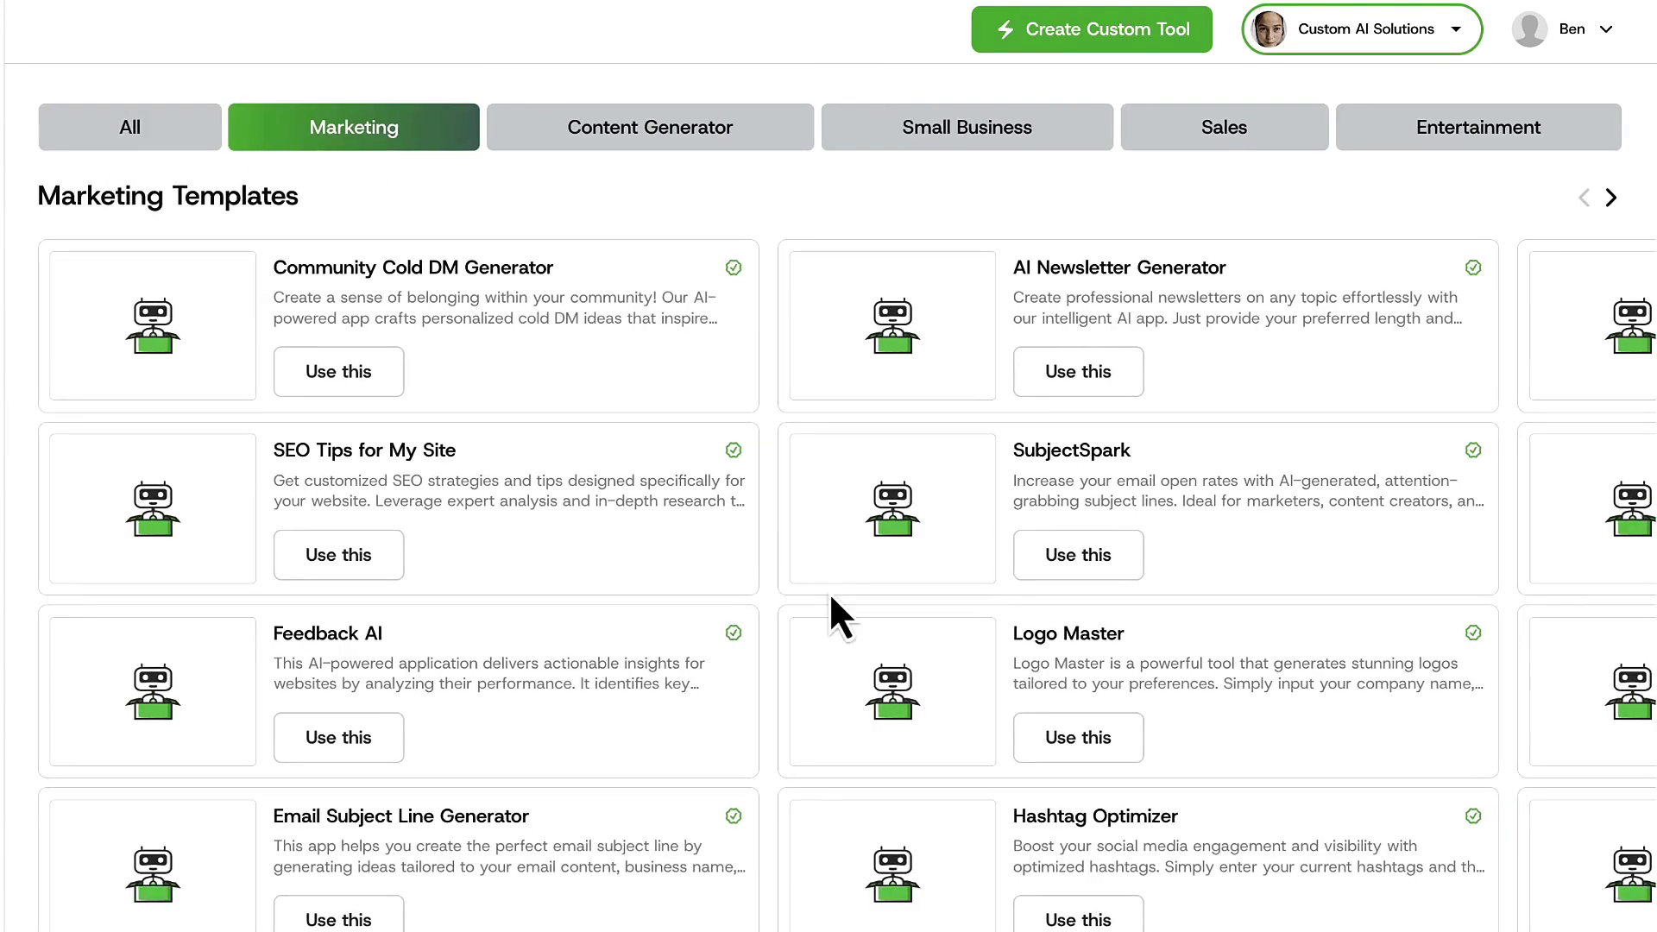
click(1616, 201)
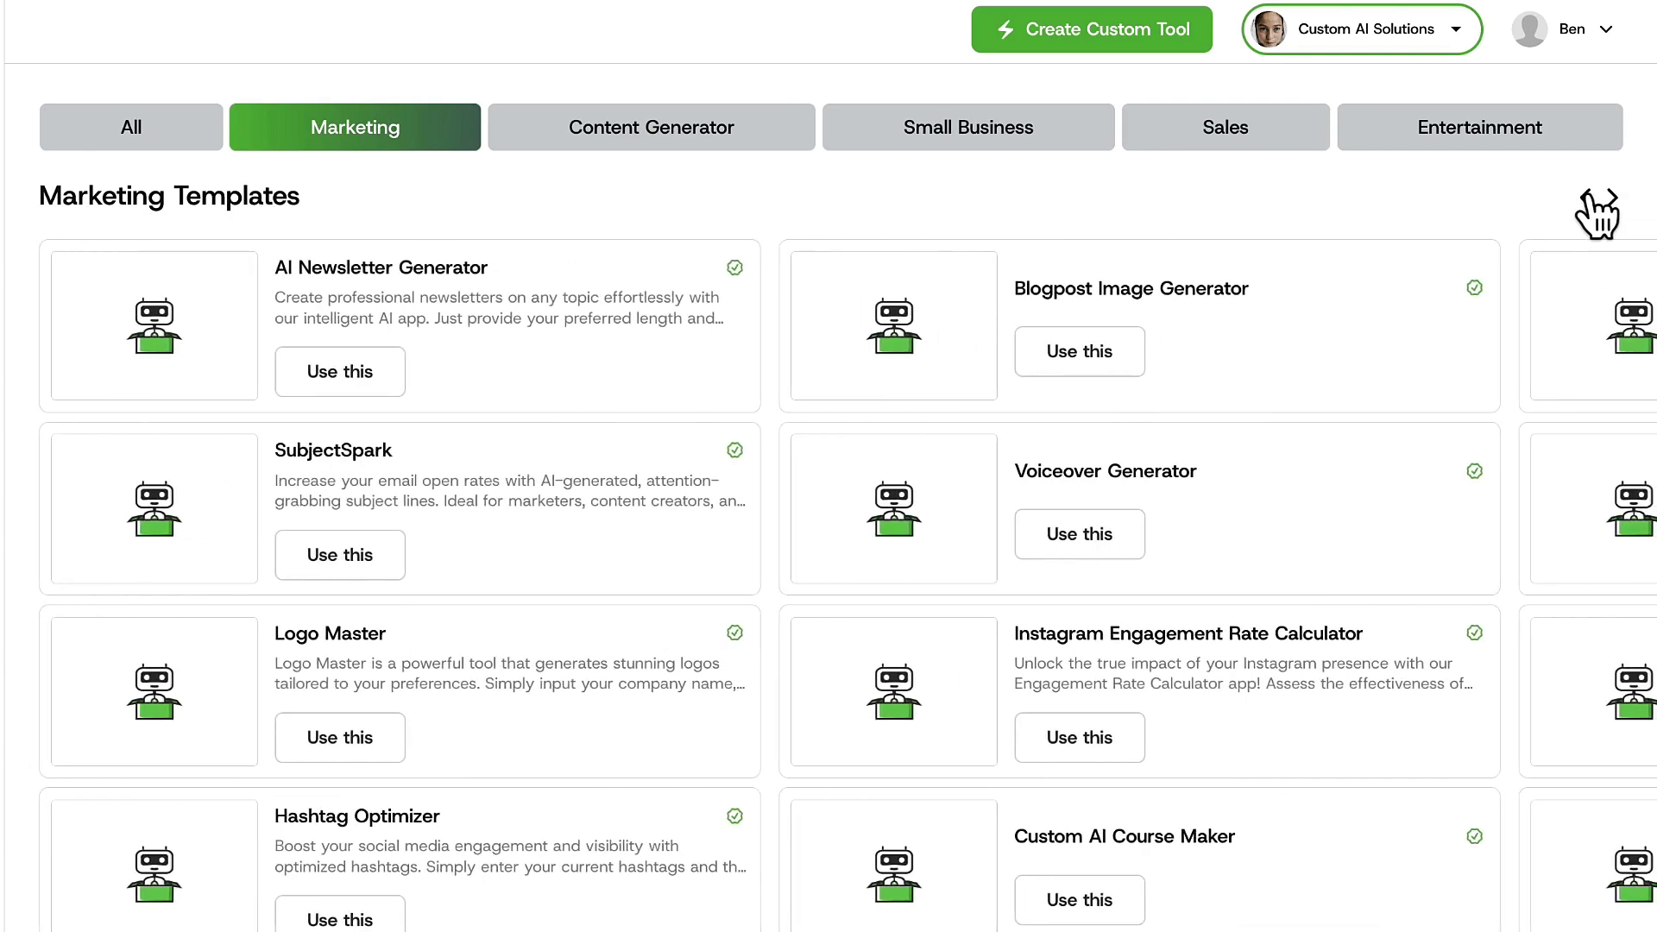
click(1585, 198)
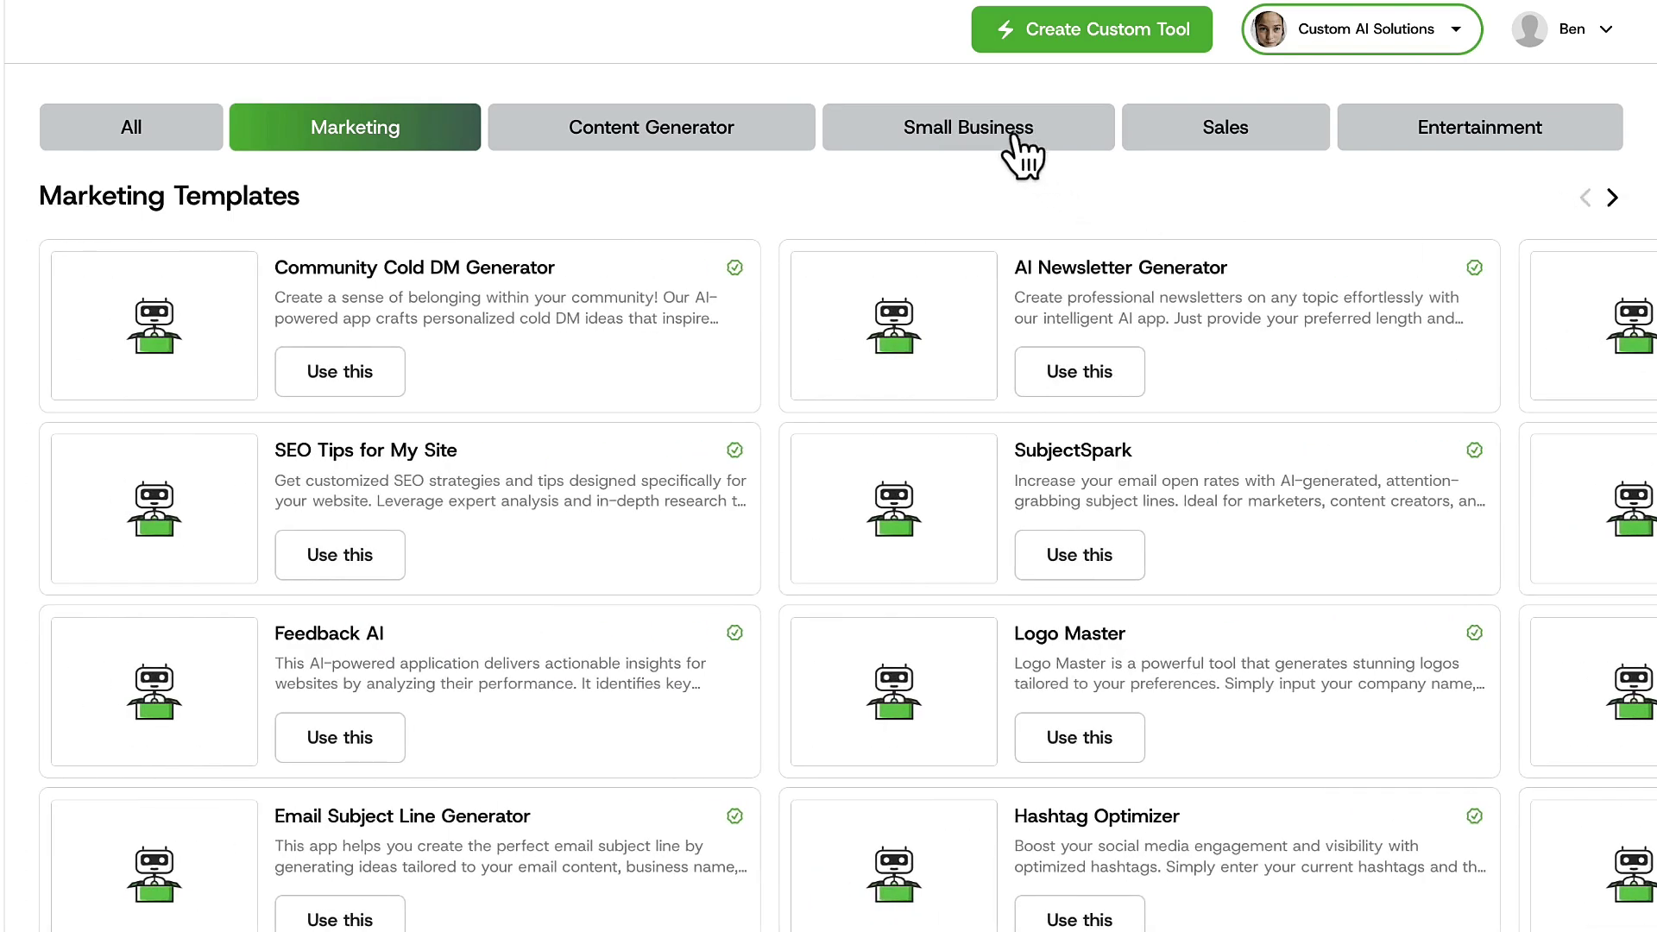
click(1021, 152)
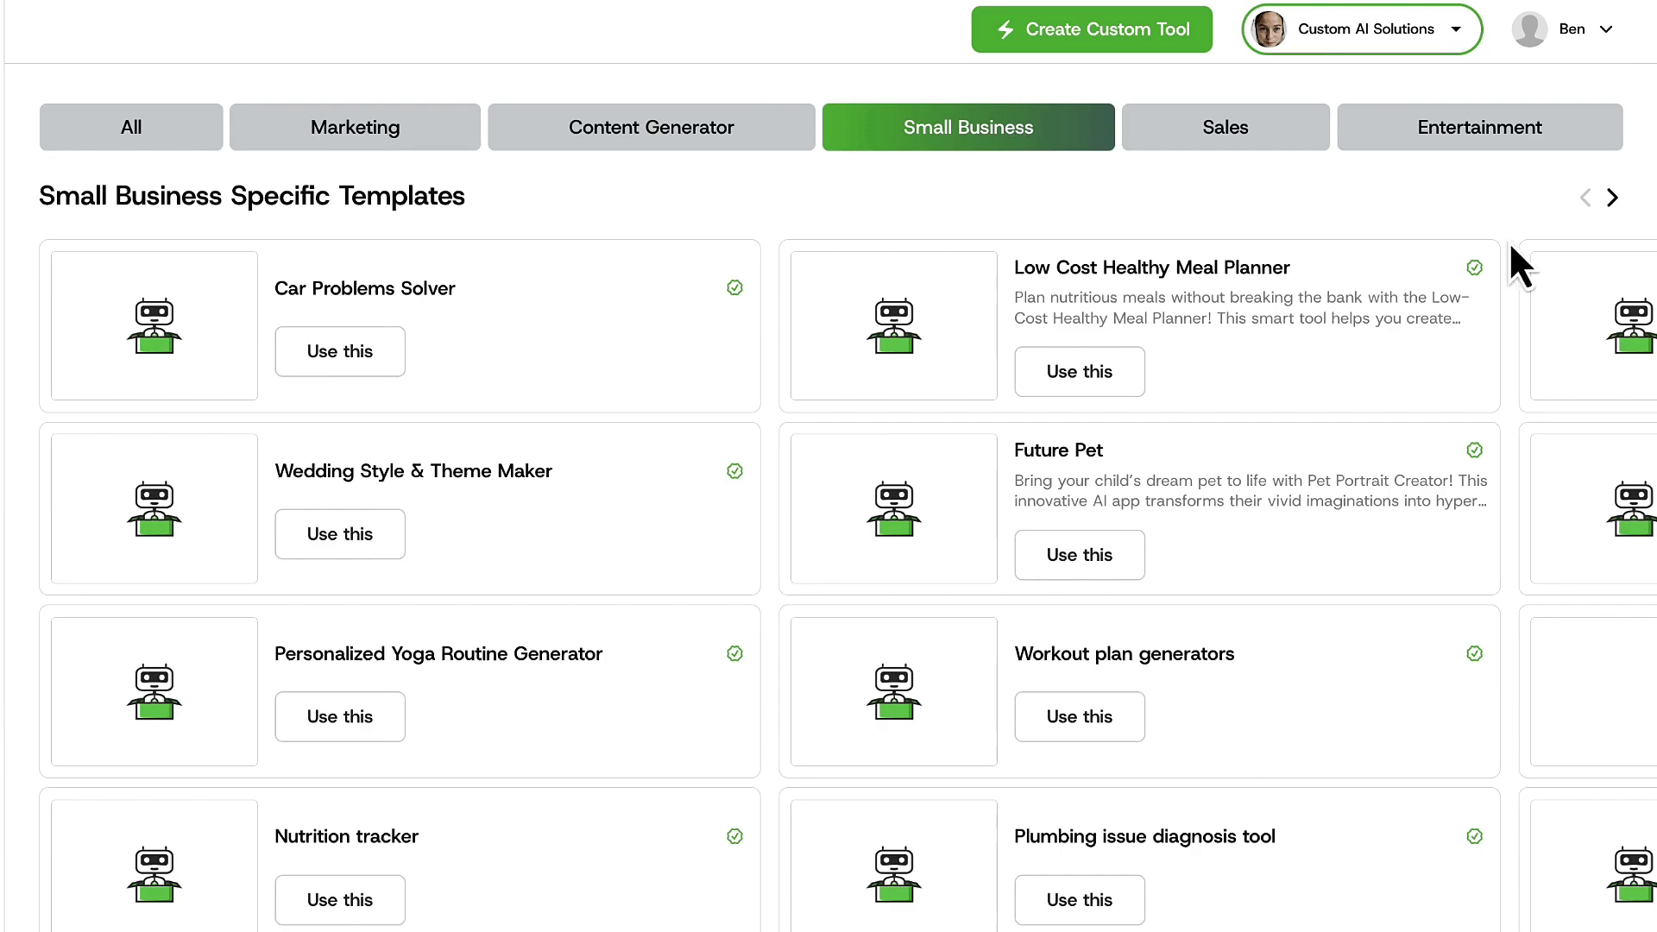
click(1613, 200)
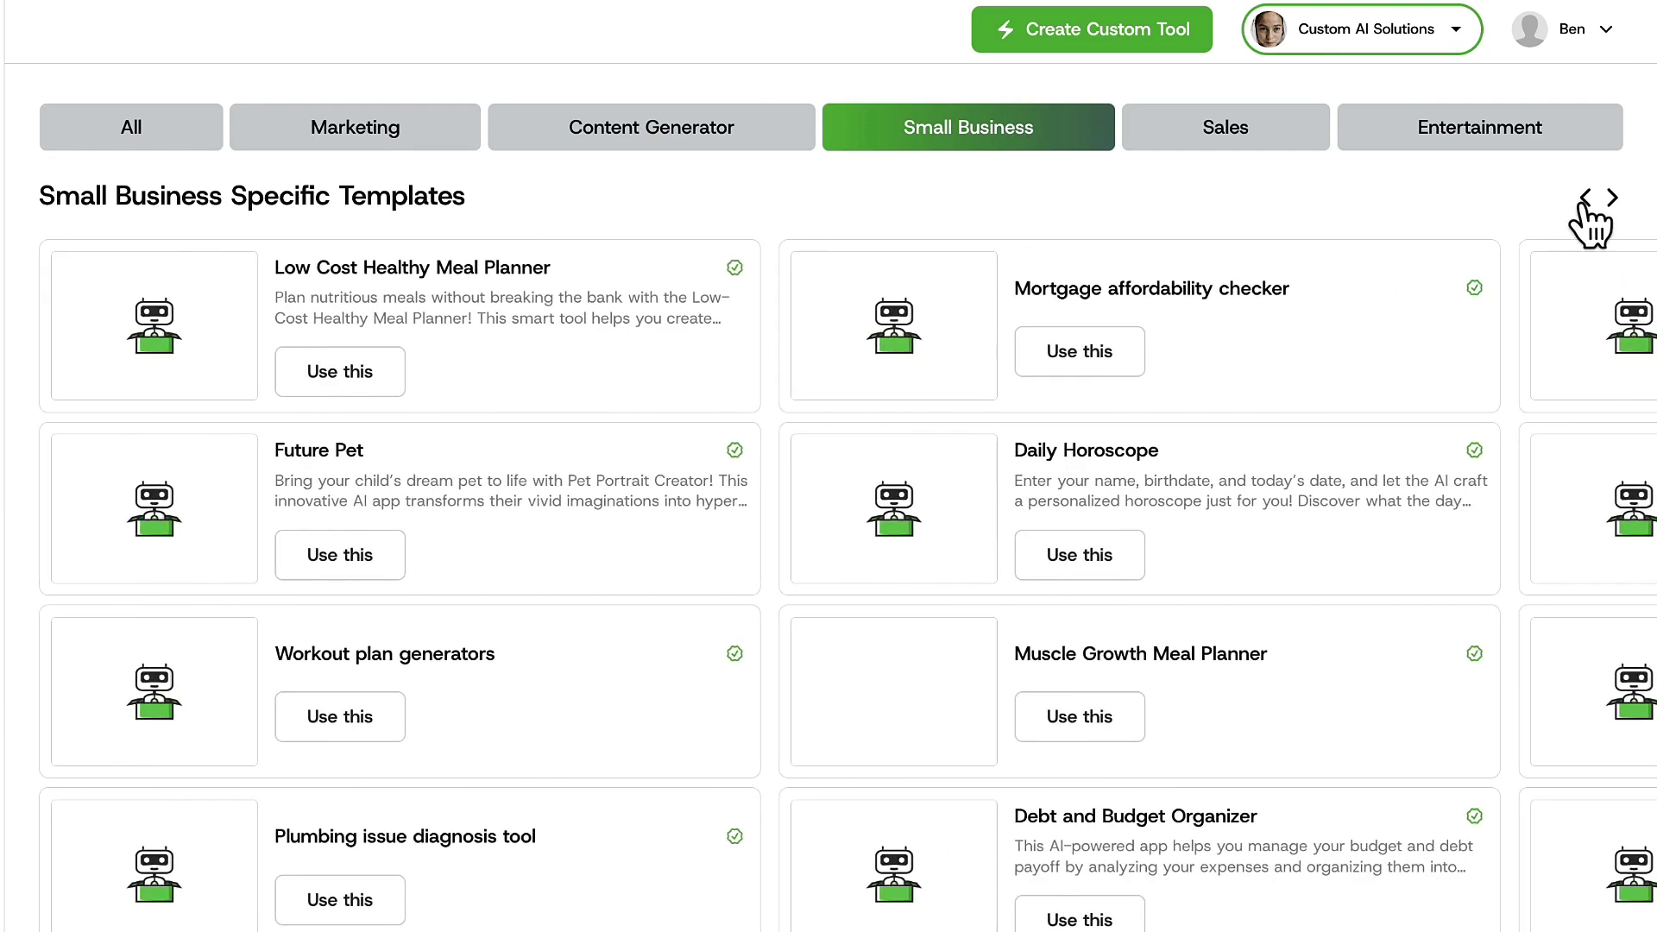
click(1585, 198)
click(1404, 153)
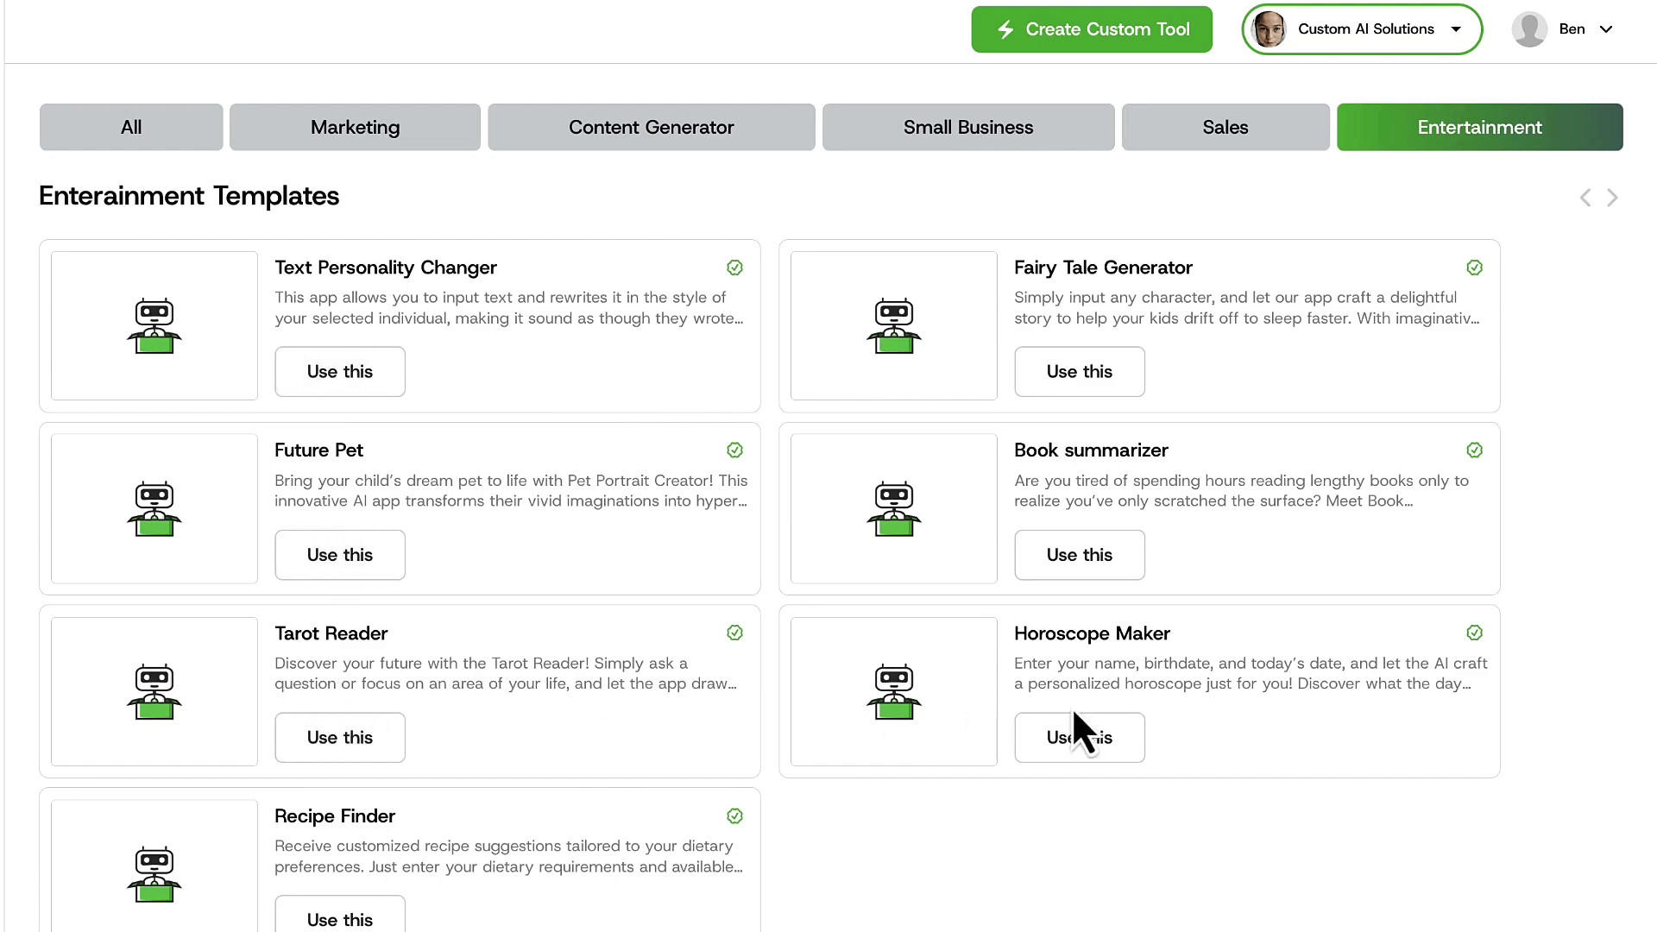
Step: Create a tool from Horoscope Maker with 'Horoscope' pasted as both name and description
click(1079, 738)
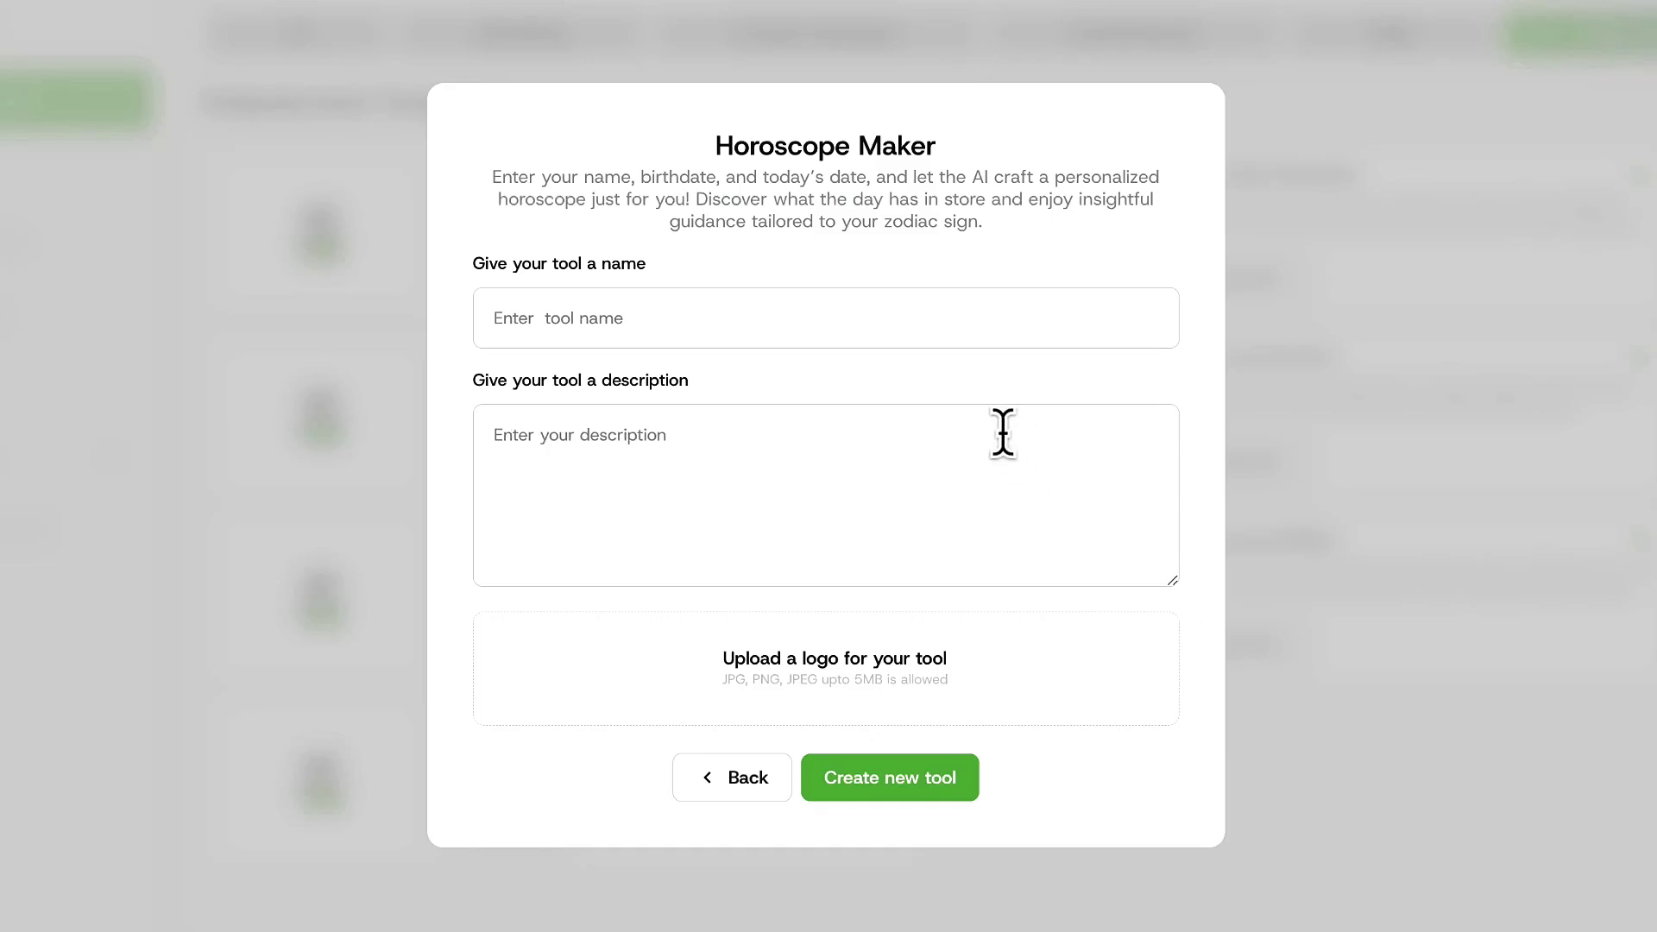
drag(846, 148, 713, 149)
key(ctrl+c)
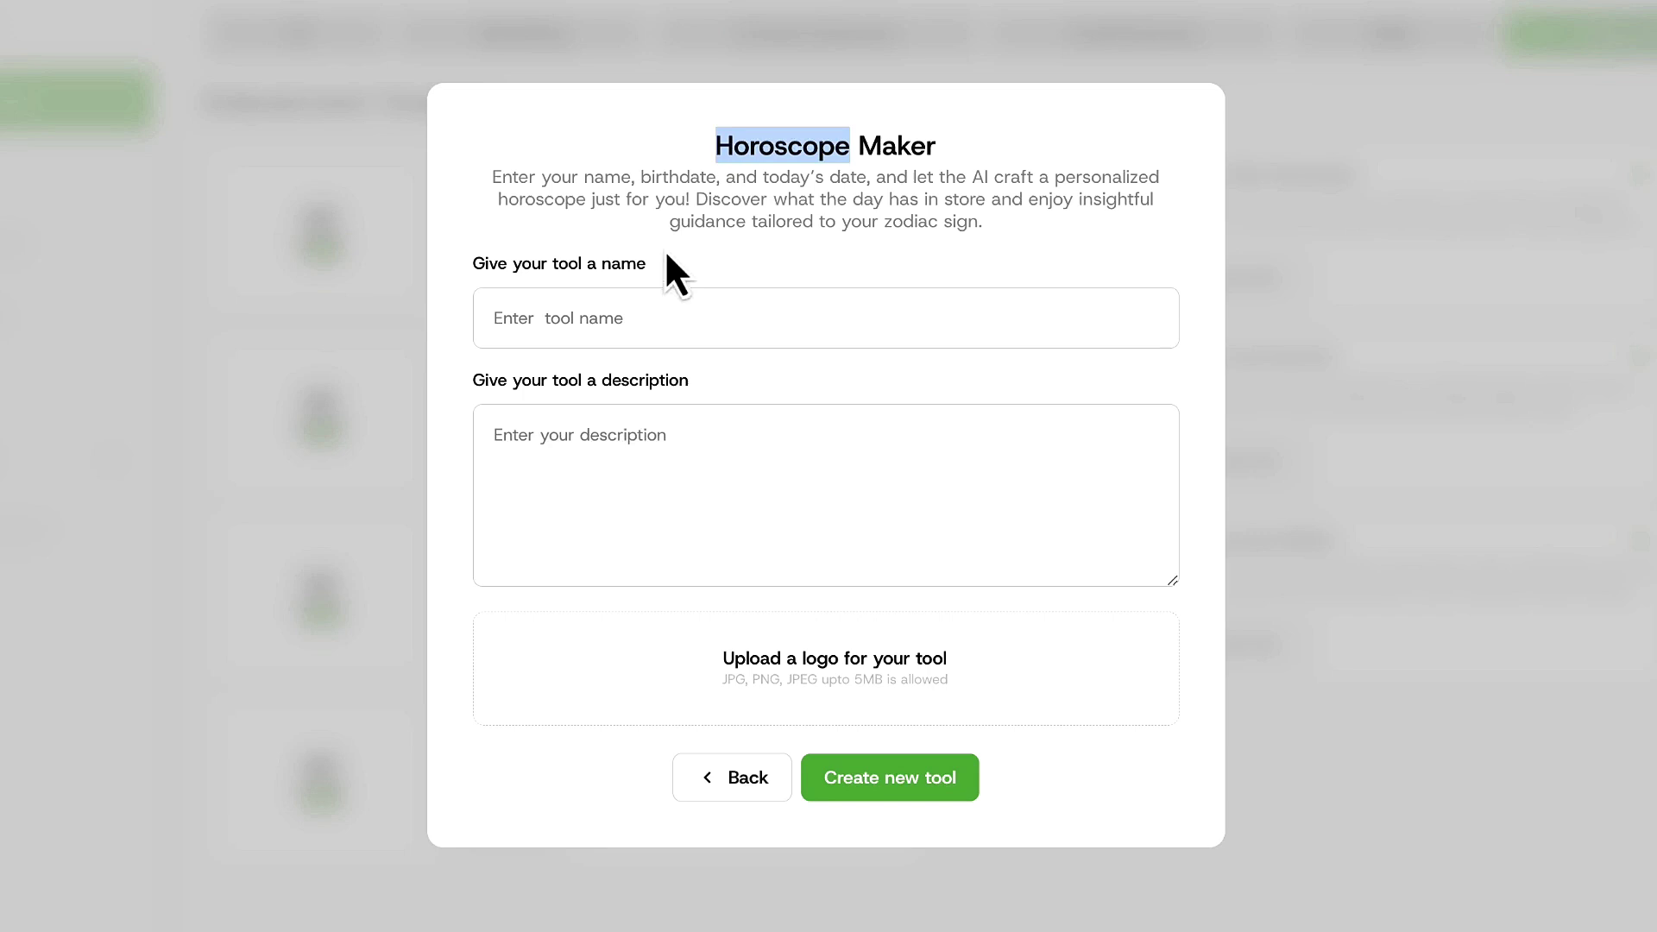
click(626, 312)
key(ctrl+v)
click(558, 454)
key(ctrl+v)
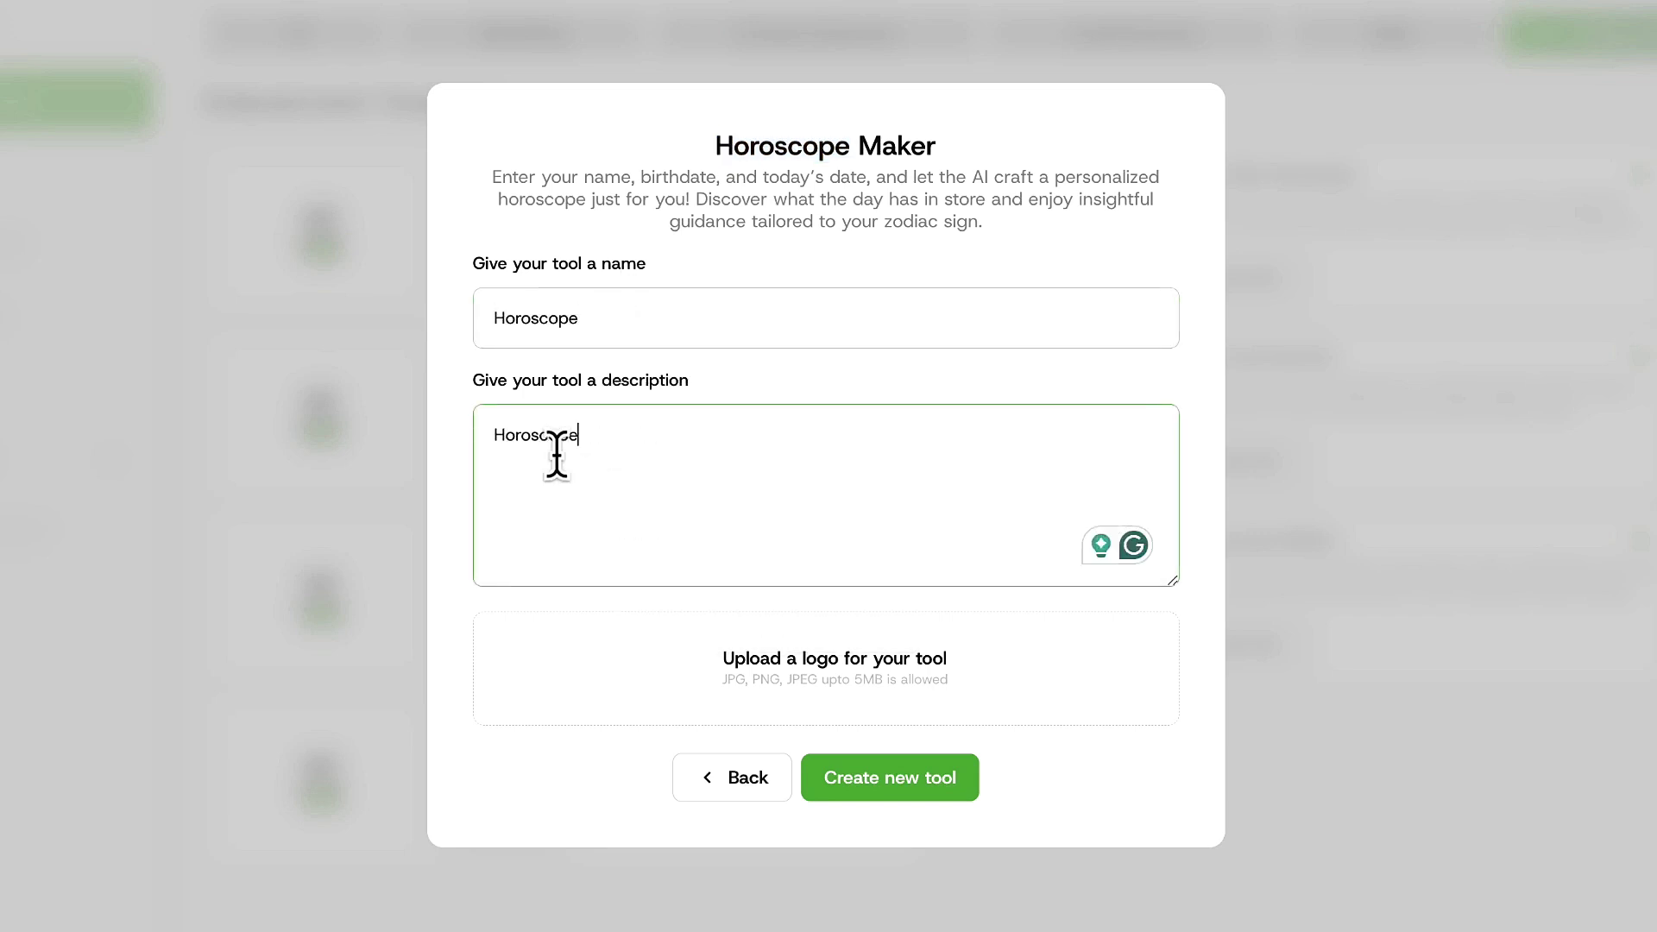
click(889, 778)
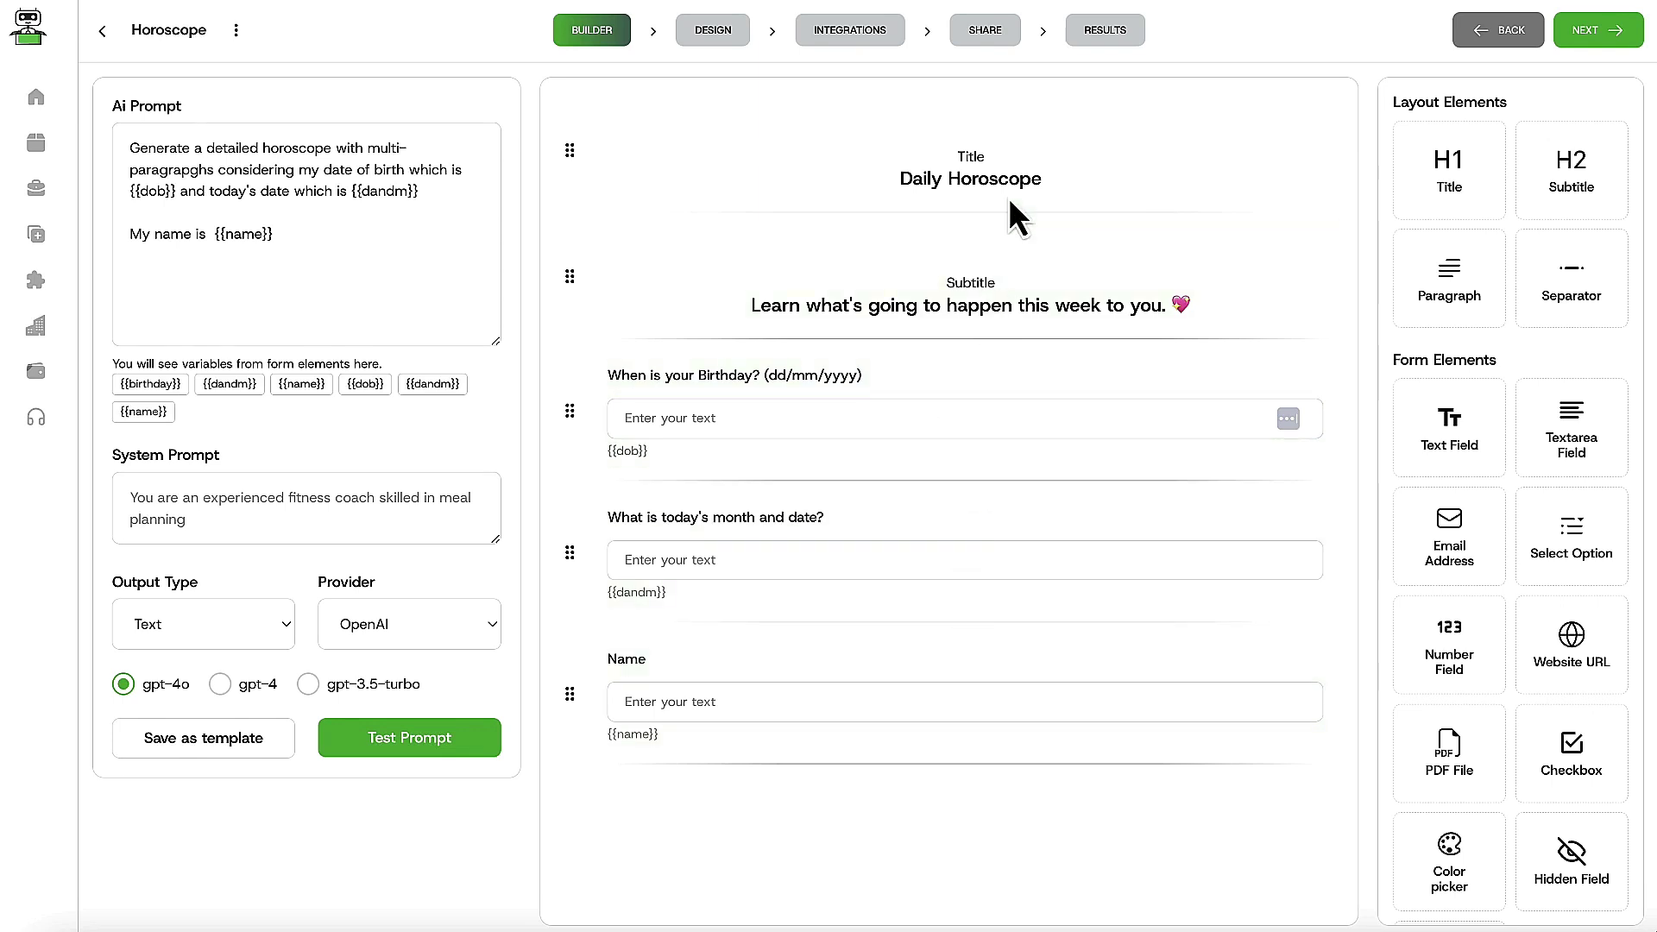
Step: Retitle the form 'Advanced In-Depth Horoscope Engine' and add an Email Address field
click(1241, 130)
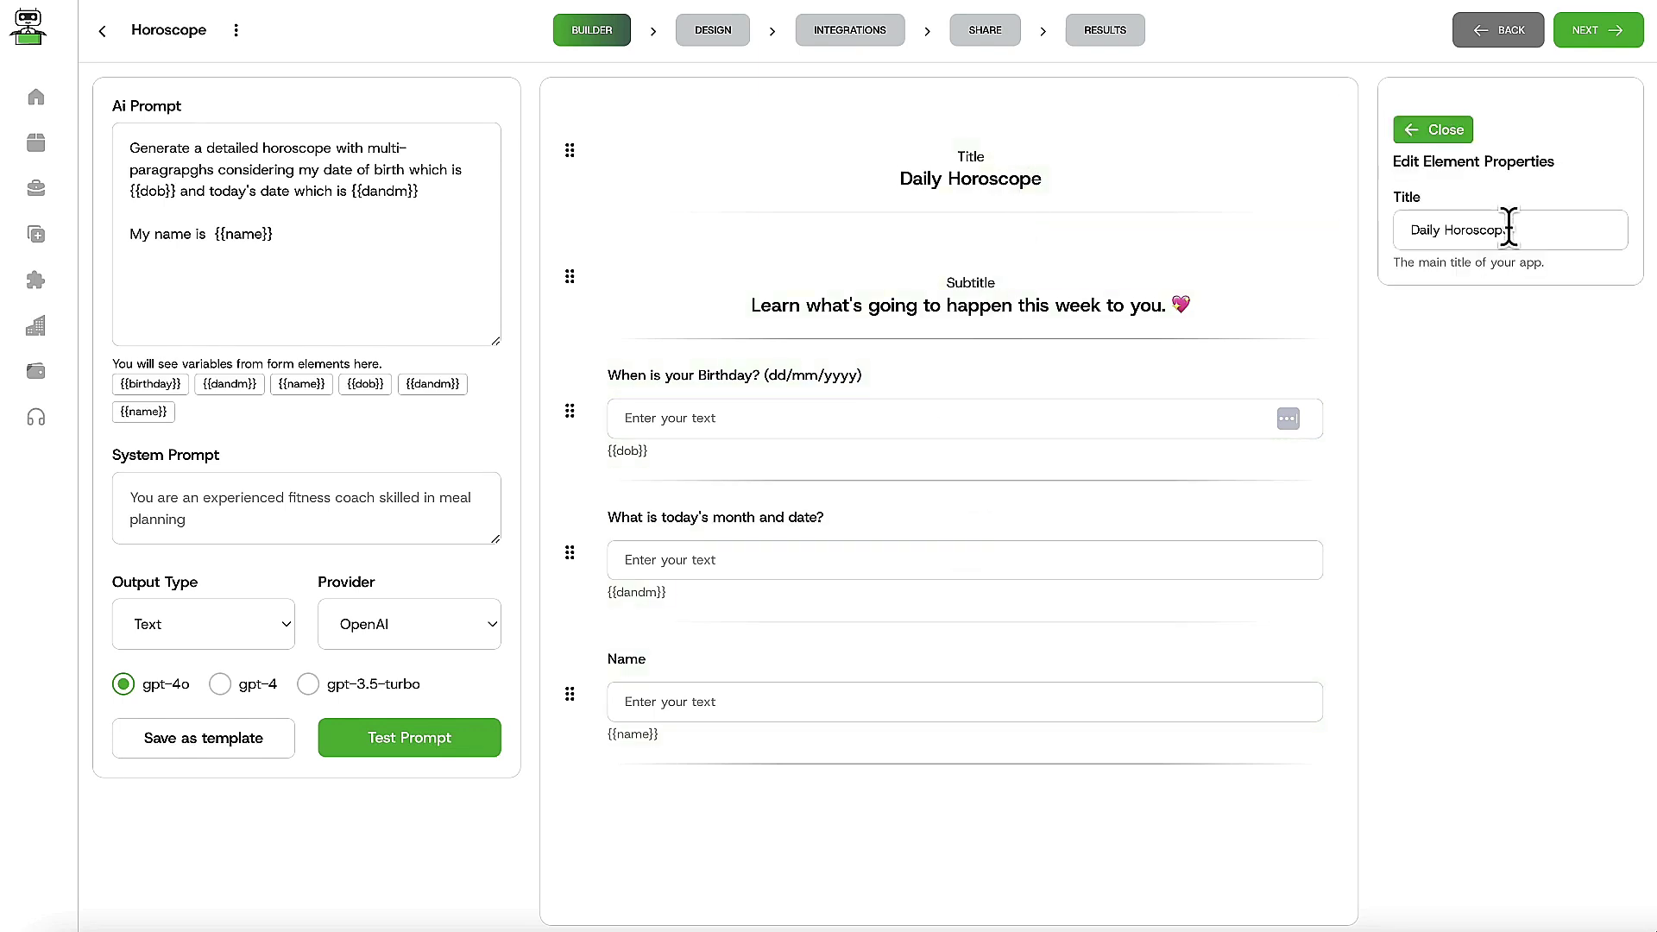
drag(1508, 229, 1404, 229)
text(Advanced In-Depth Horoscope Engine)
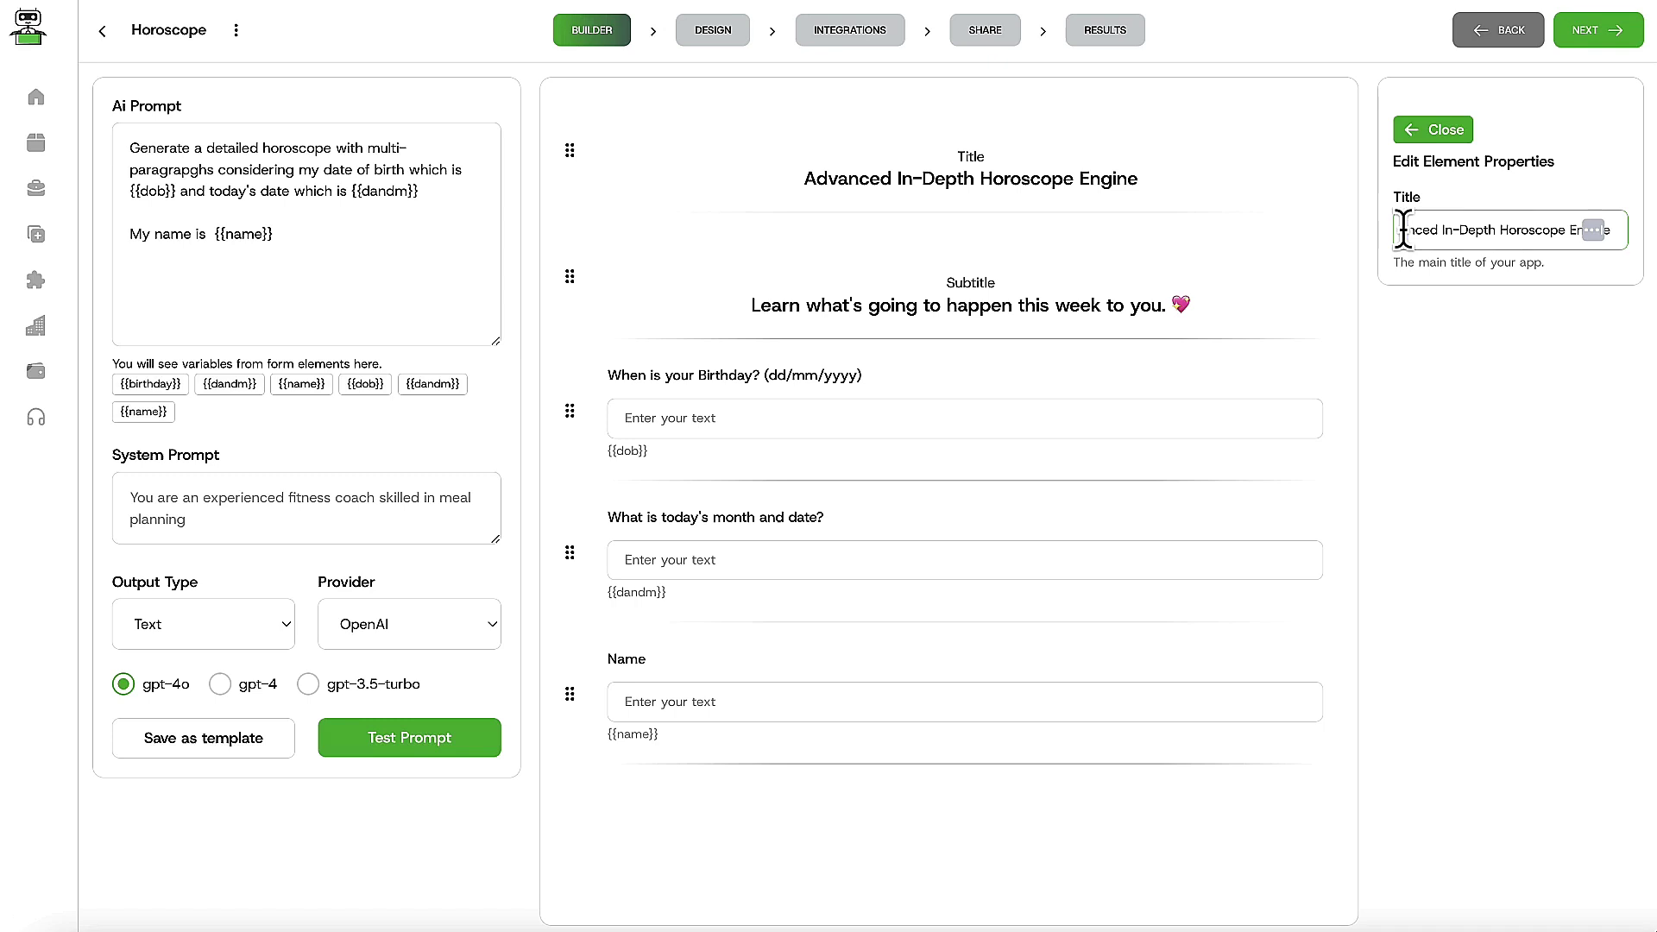
click(1435, 133)
mouse_move(970, 297)
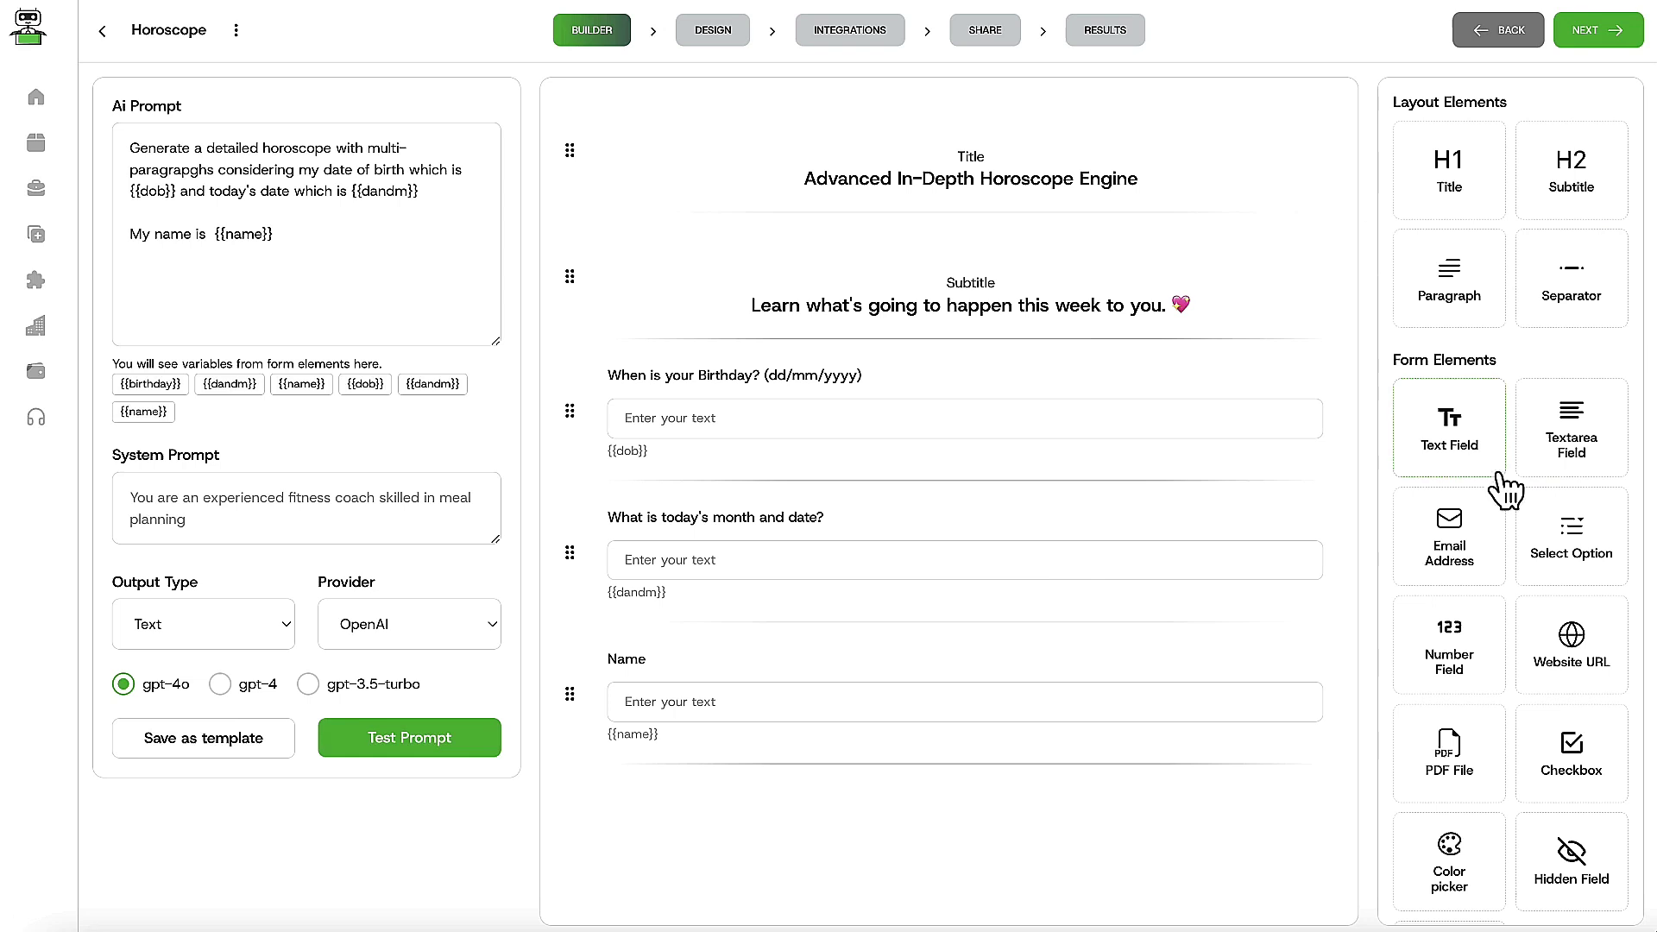
drag(1459, 541, 924, 855)
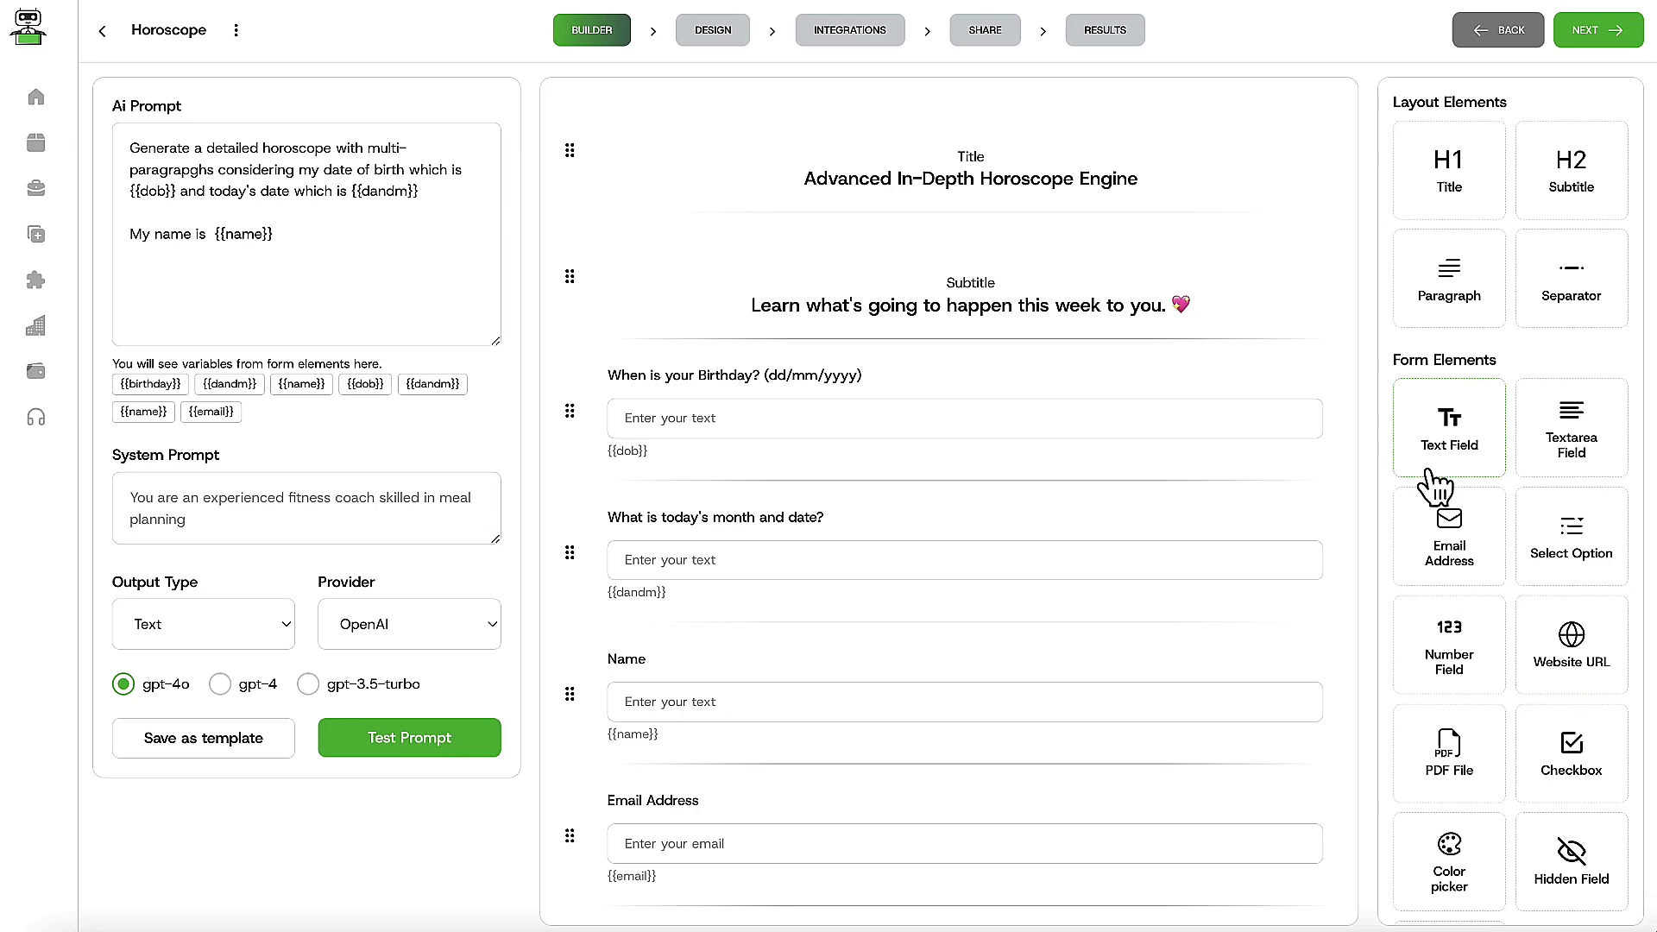
scroll(1462, 583, down, 2)
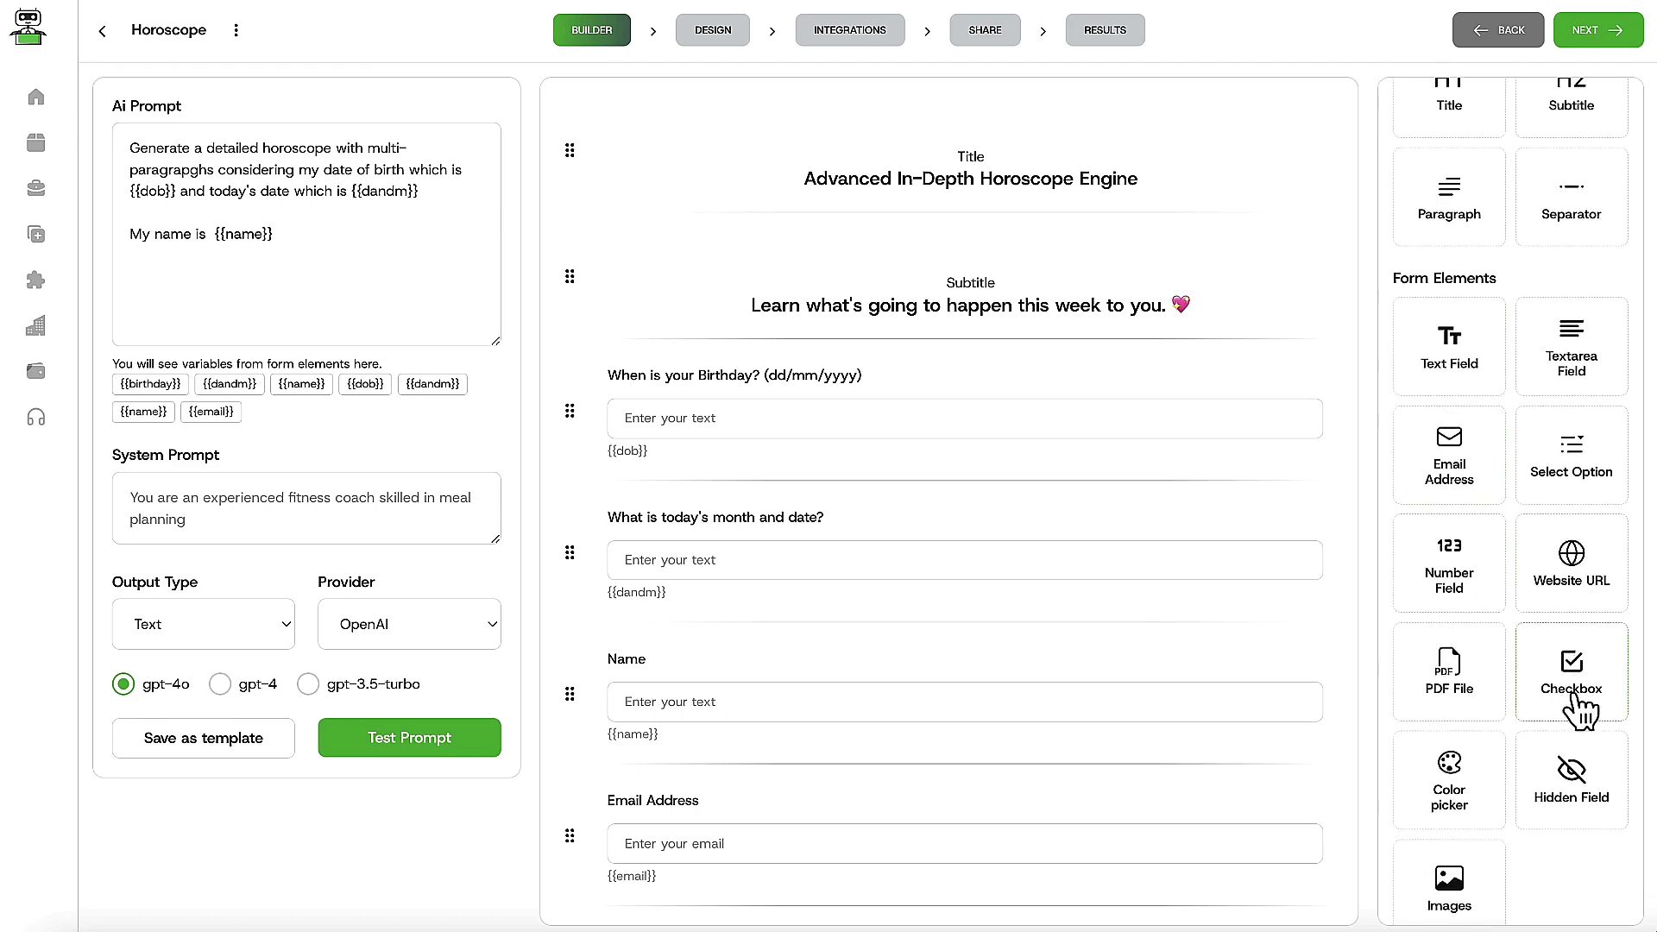
scroll(1468, 657, up, 2)
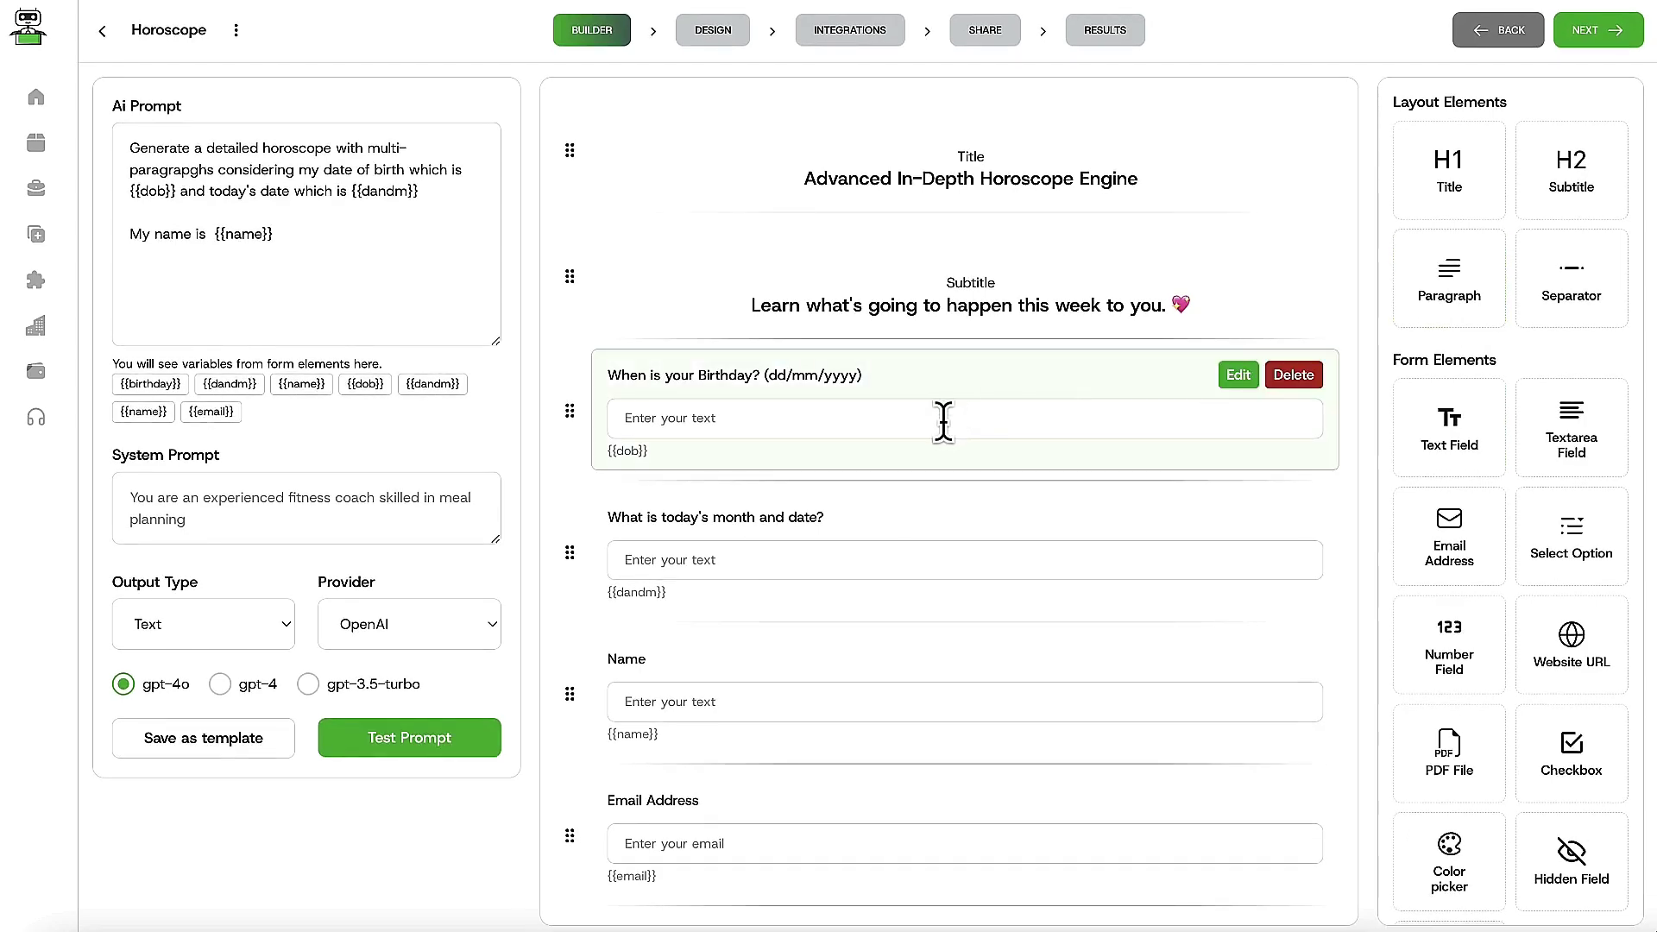
mouse_move(964, 693)
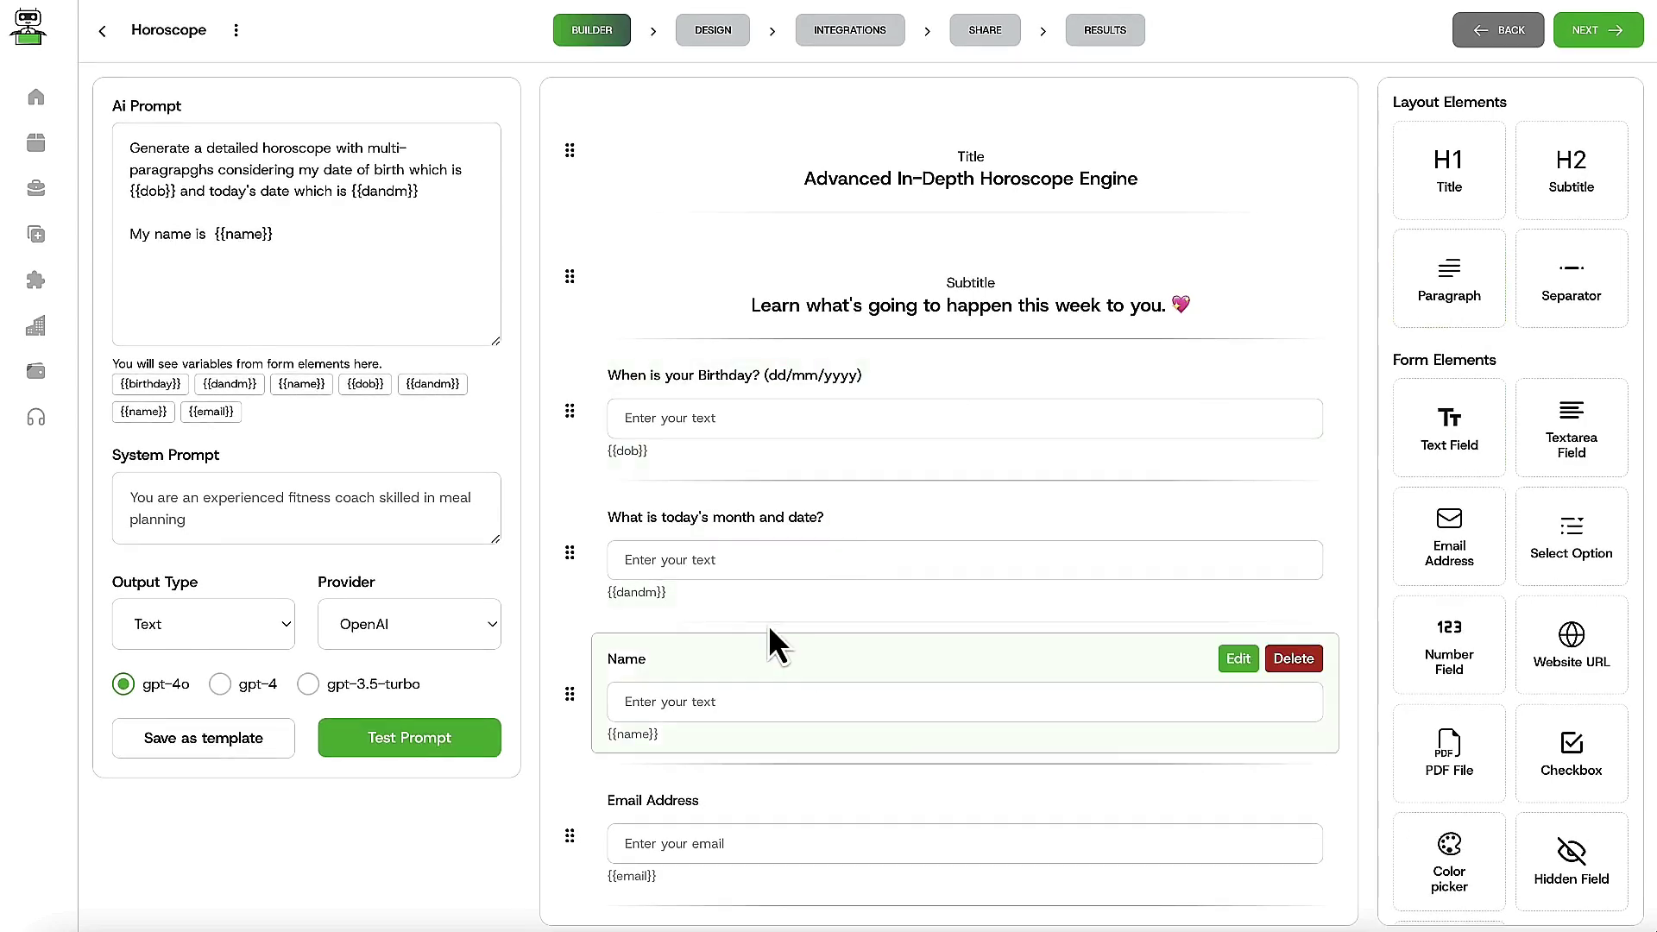
drag(121, 152, 334, 248)
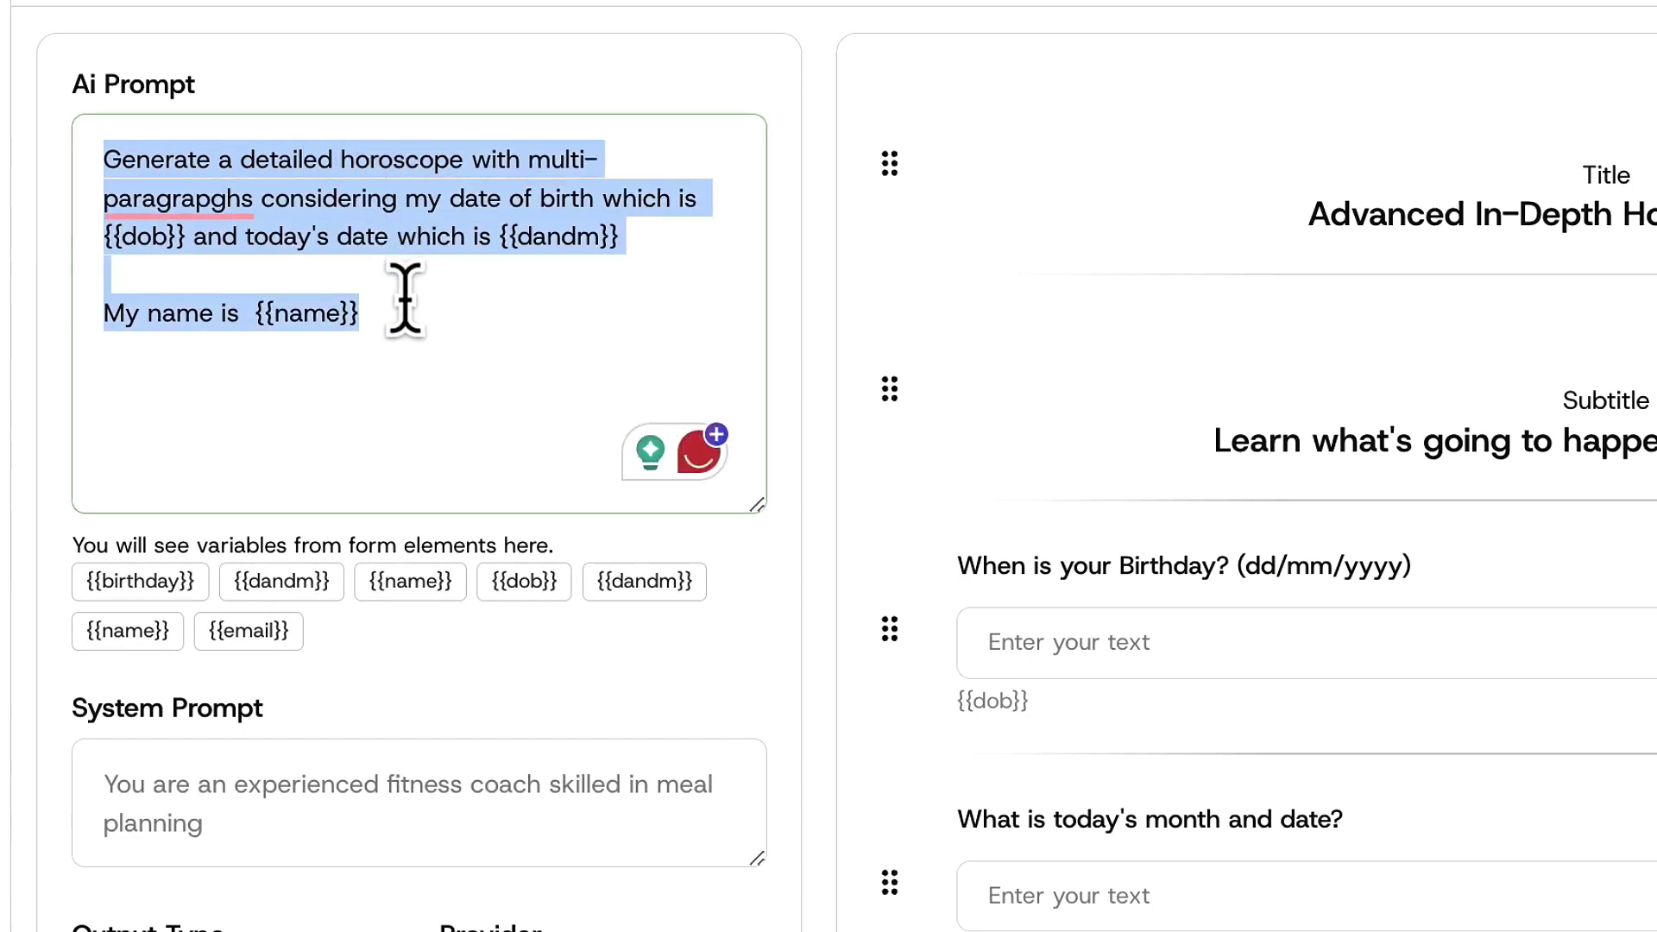
click(643, 235)
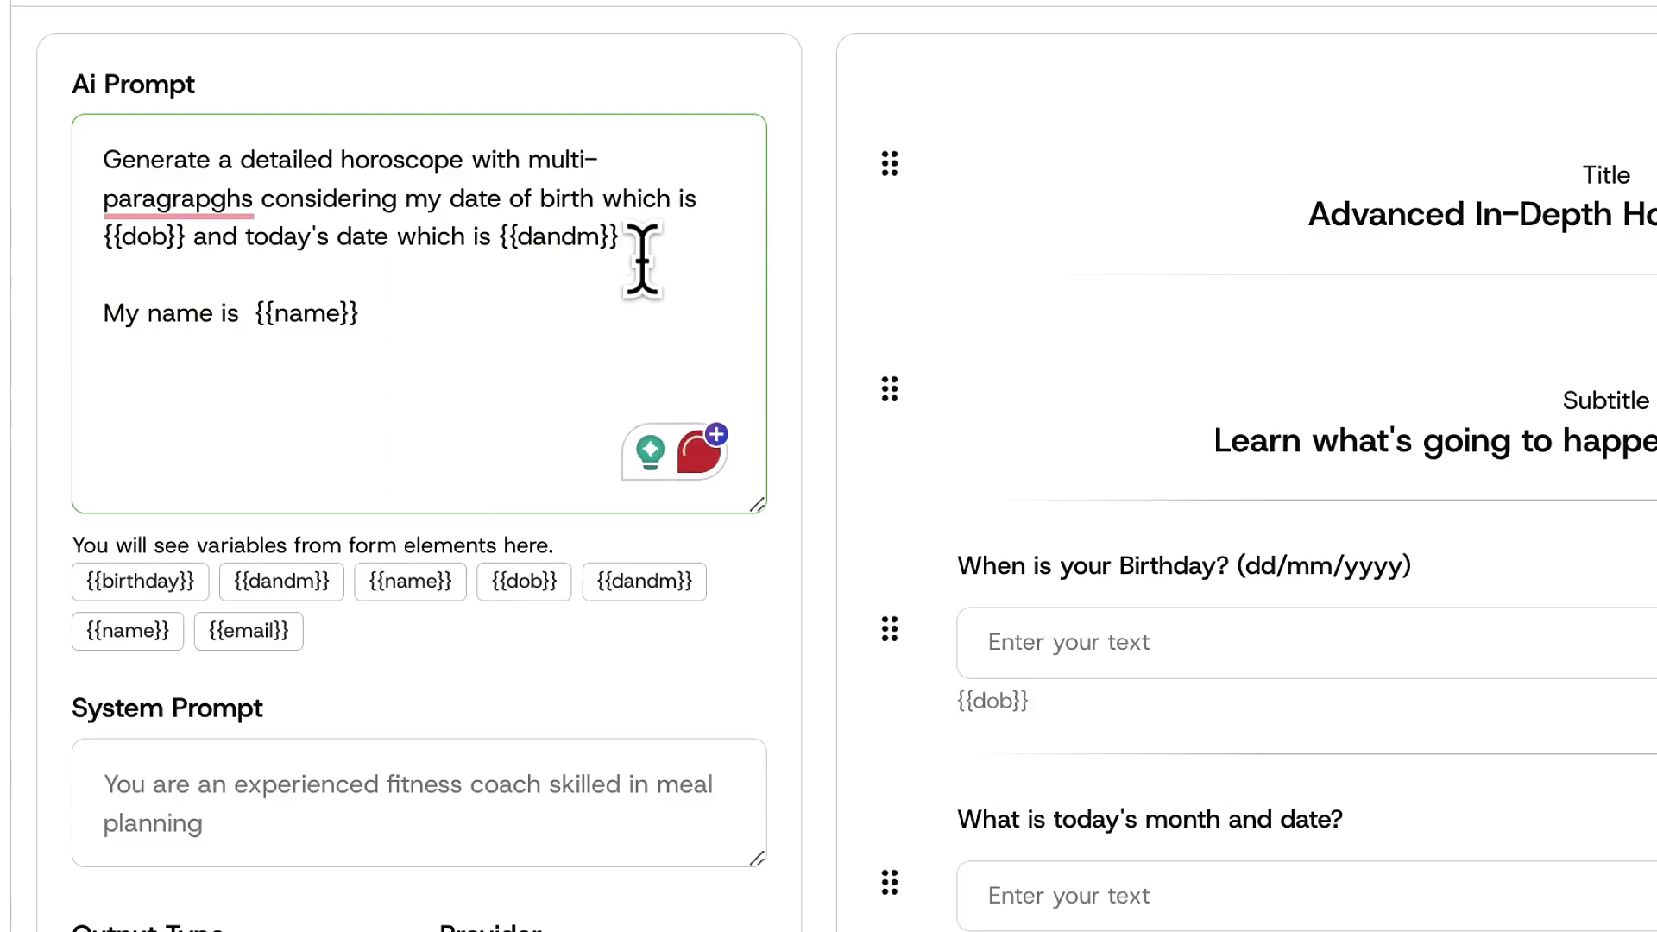
text(that here)
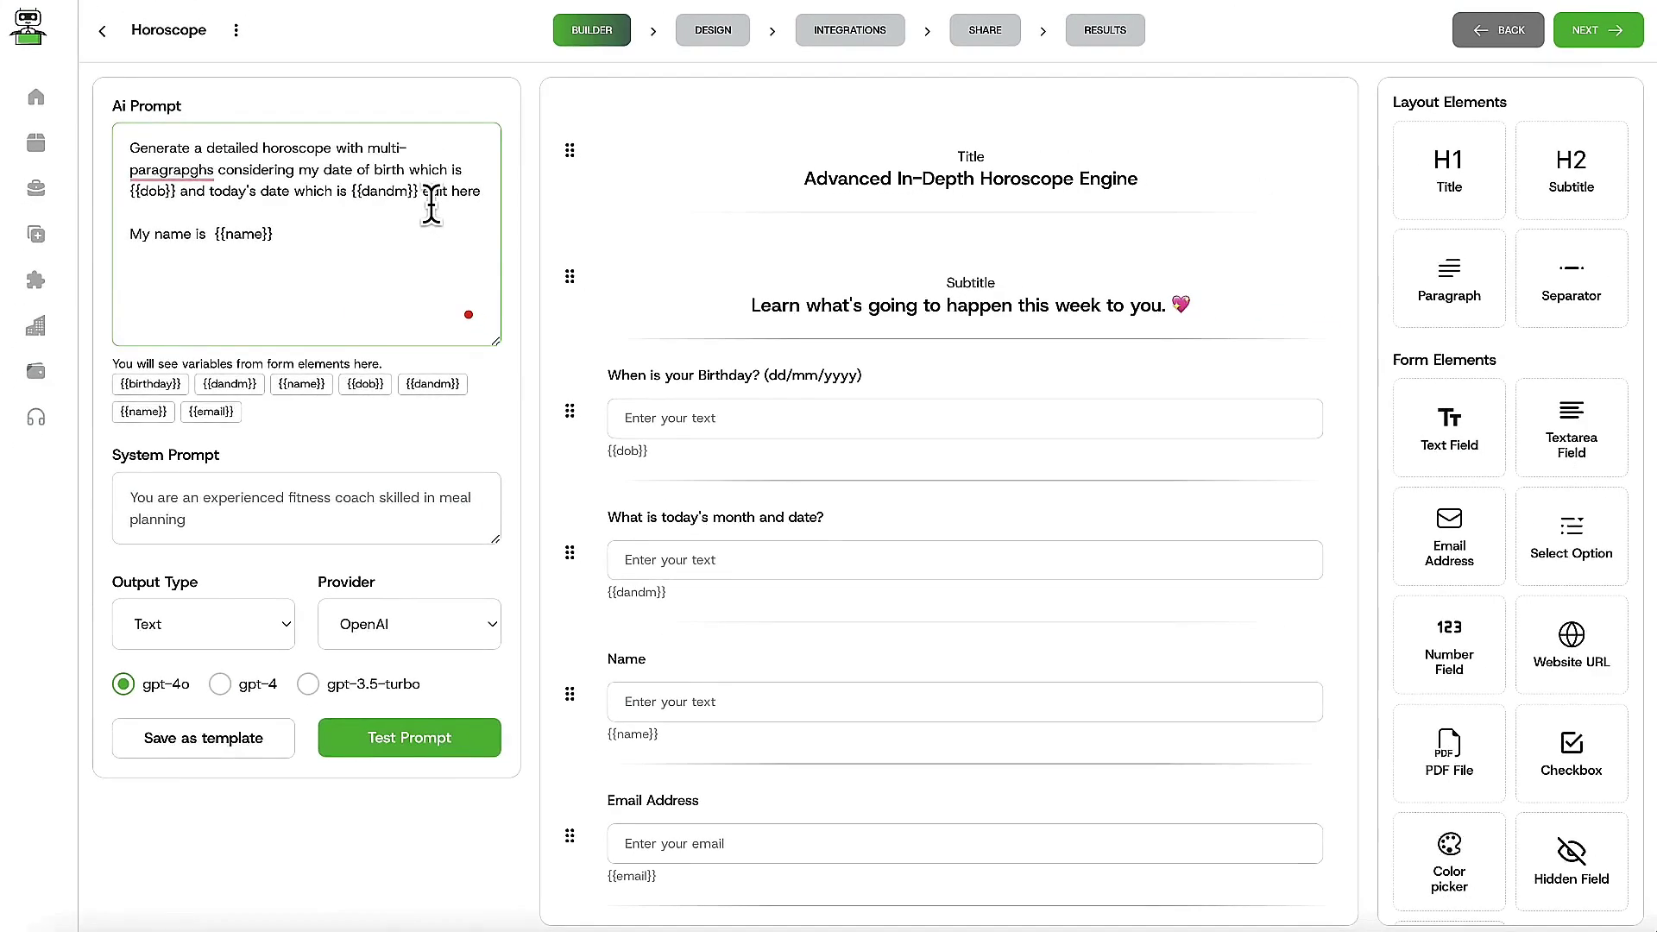
key(BackSpace)
key(BackSpace)
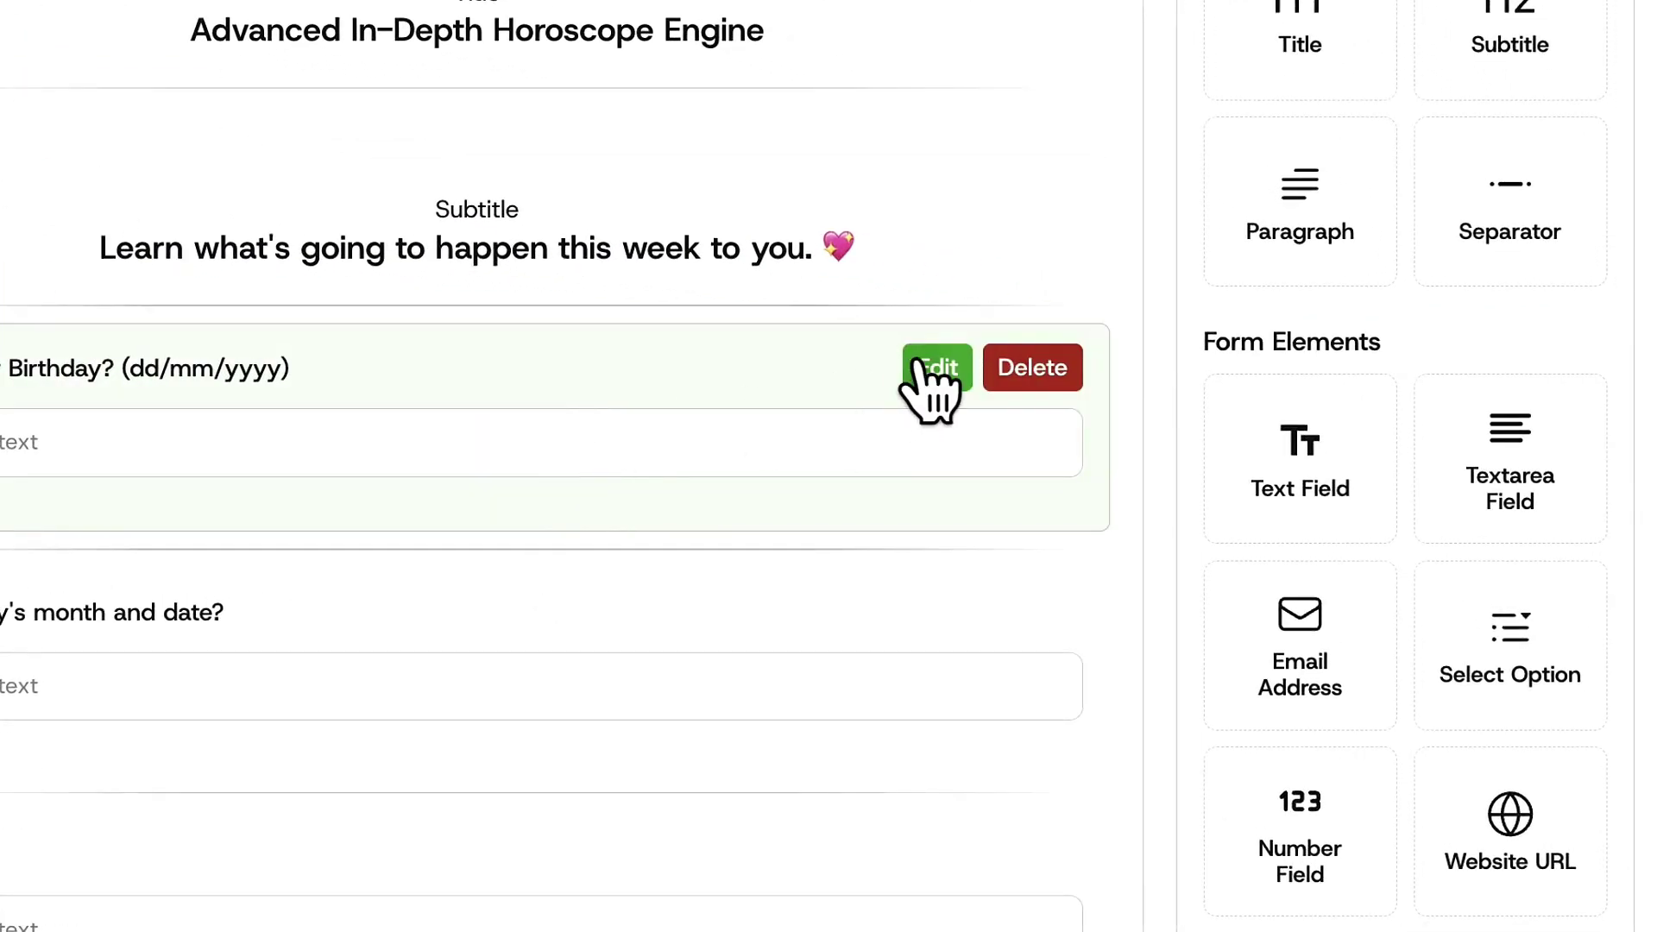
click(932, 372)
double_click(1249, 485)
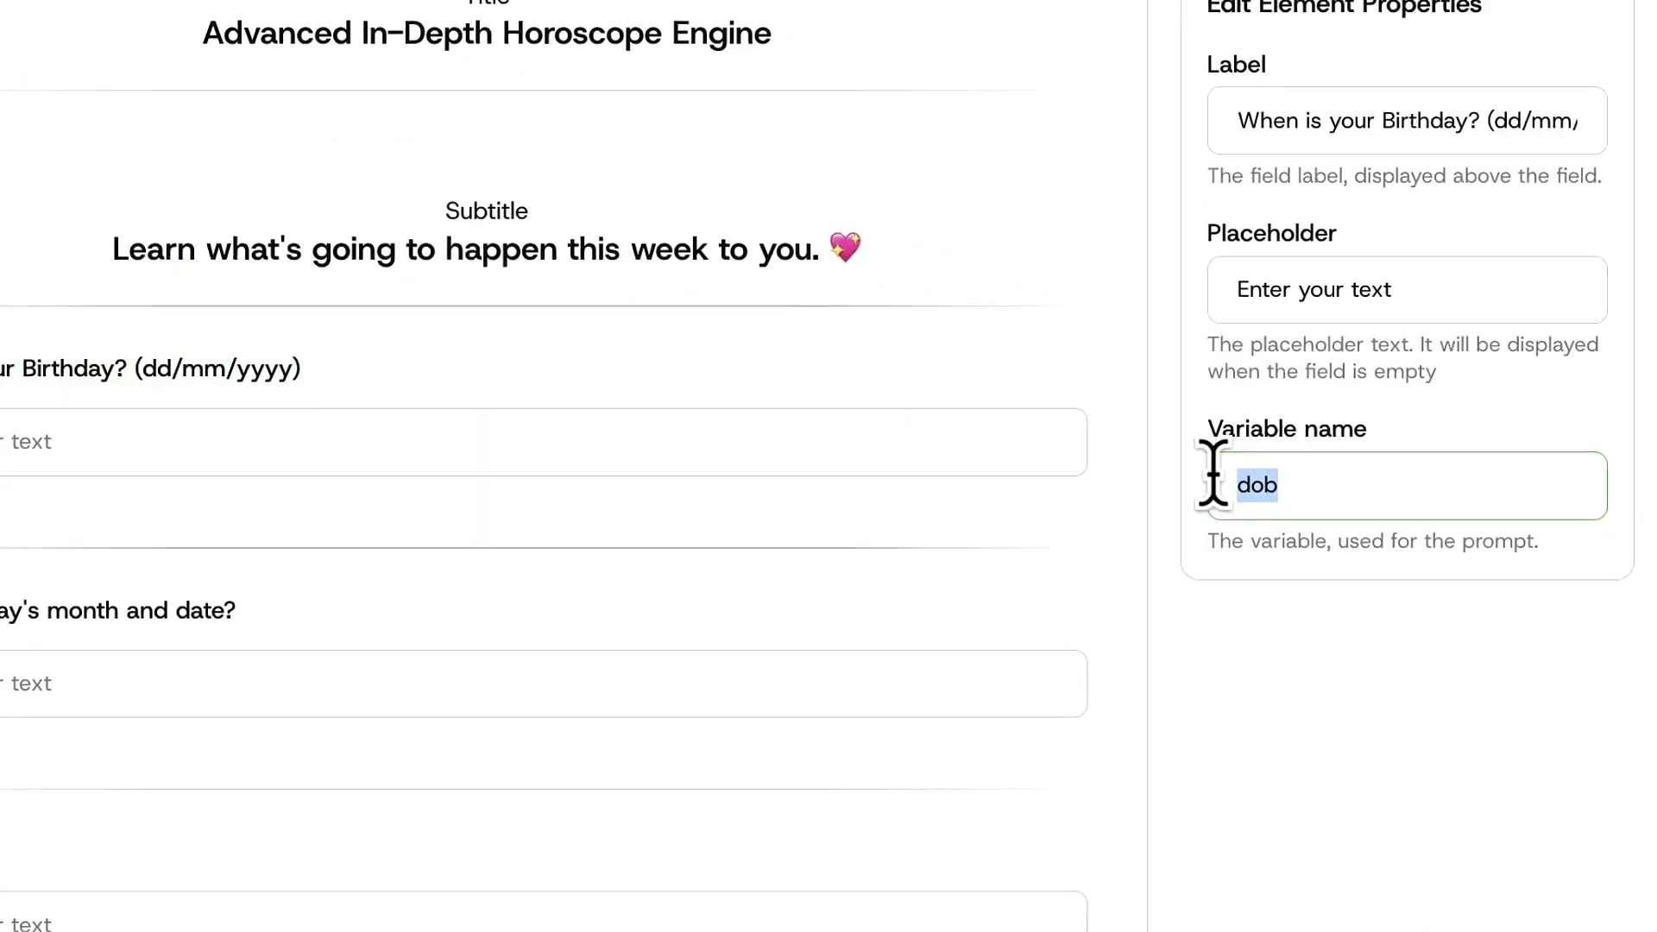
click(1404, 101)
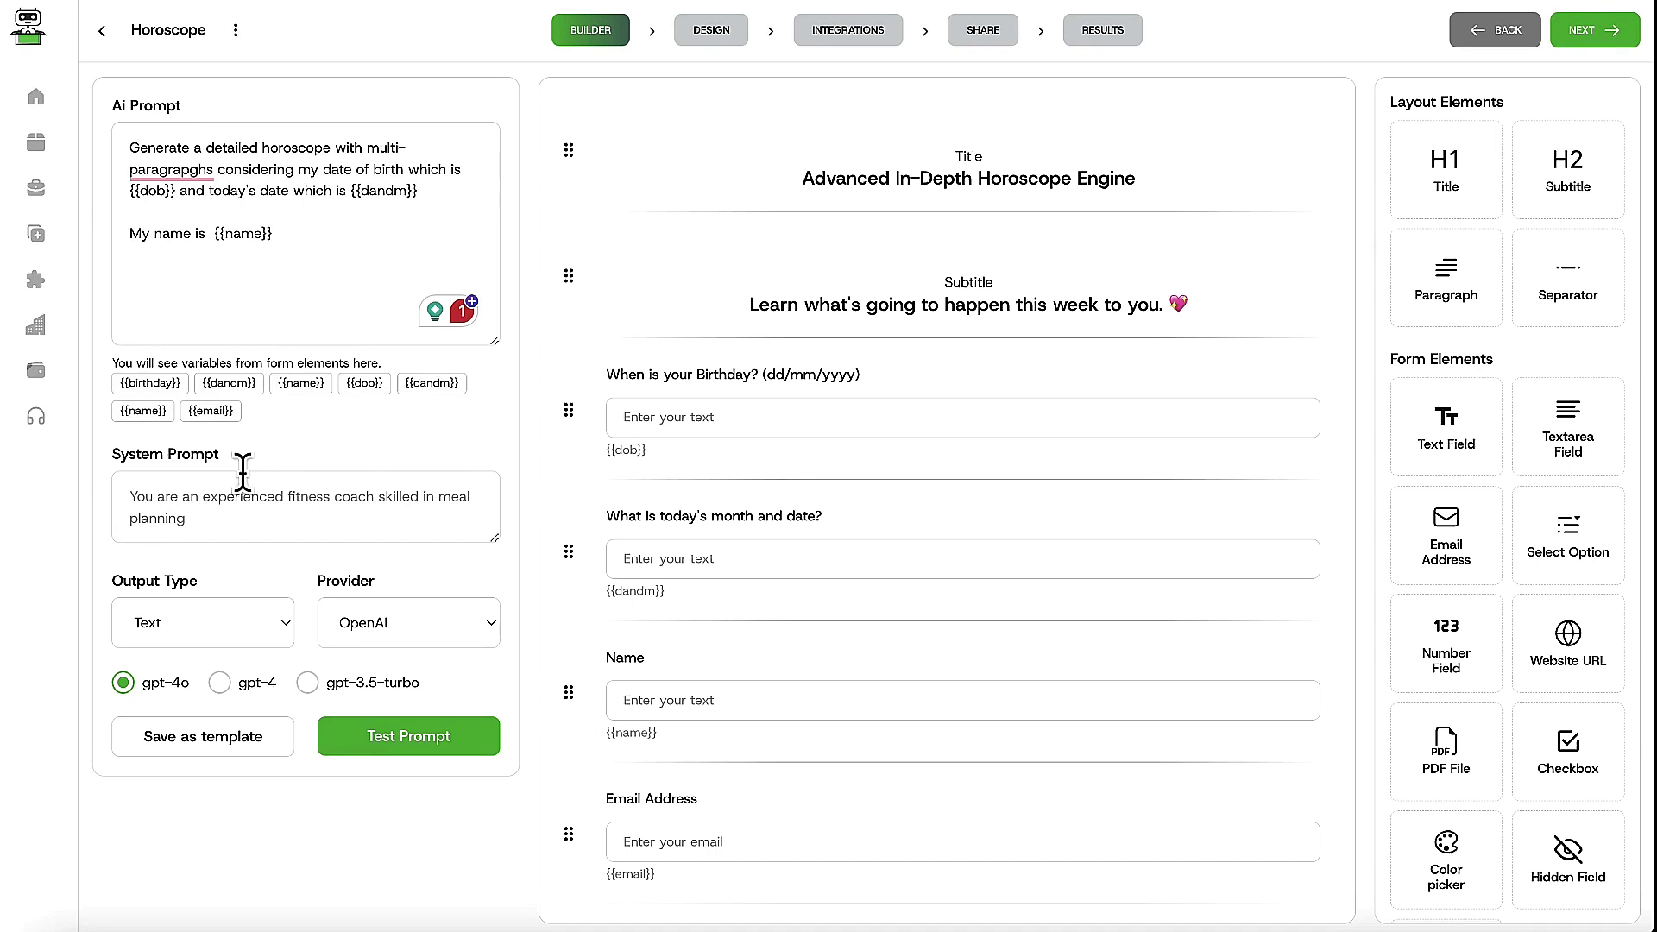
Step: Keep Text as the output format and run Test Prompt to generate a sample horoscope
click(189, 506)
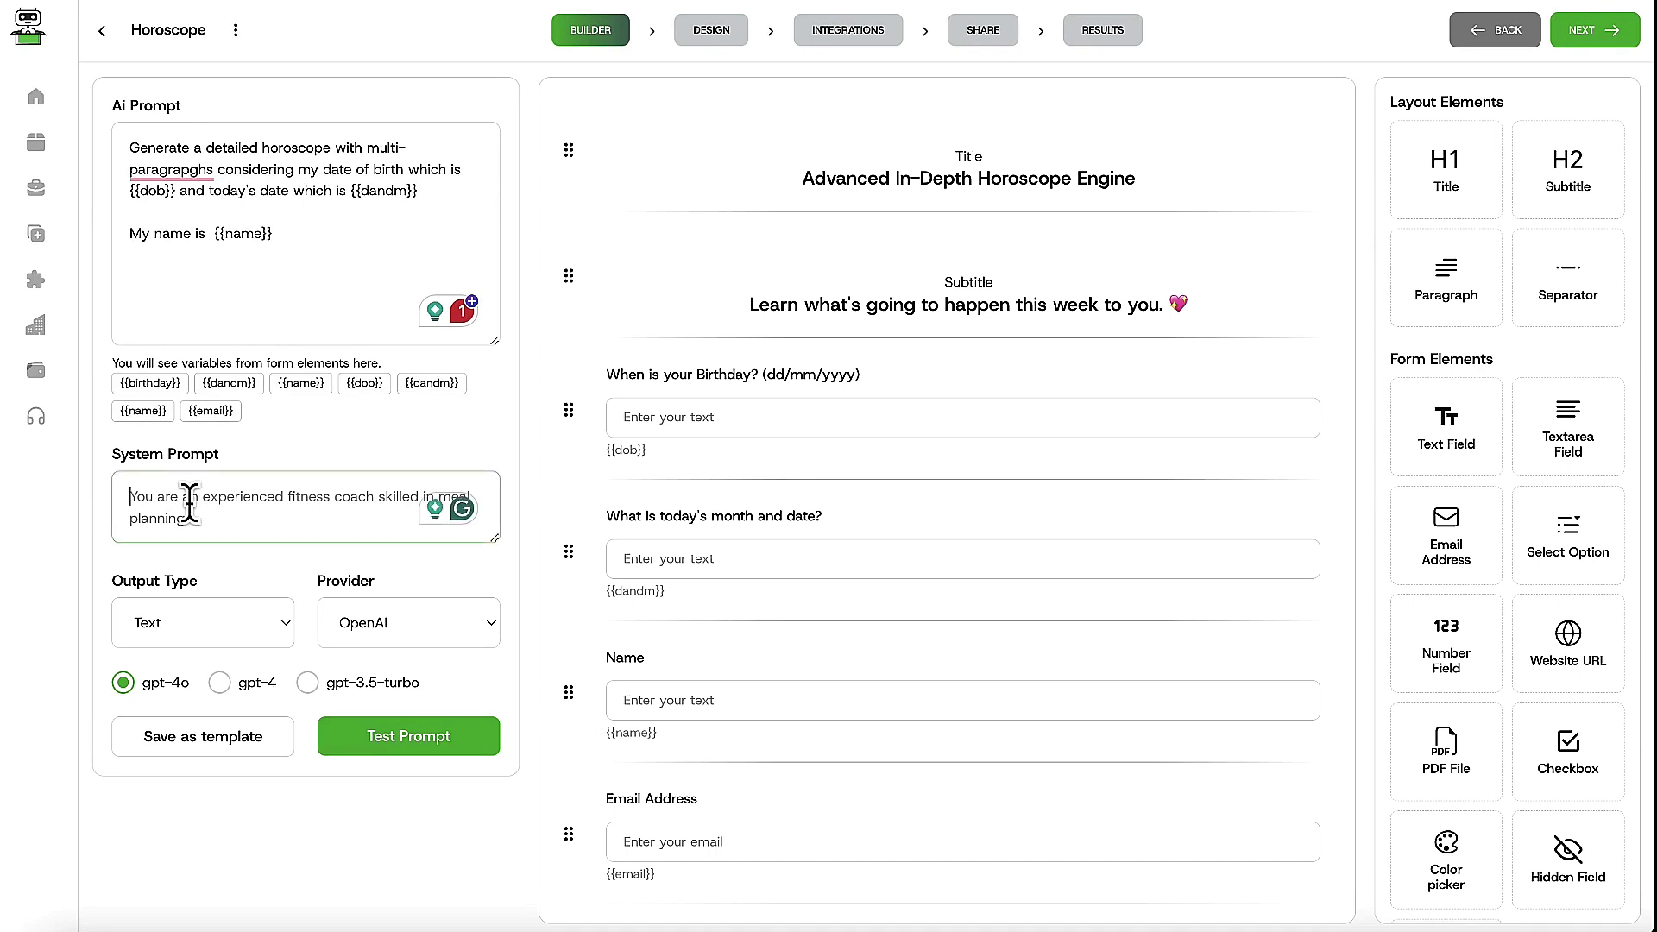
click(185, 613)
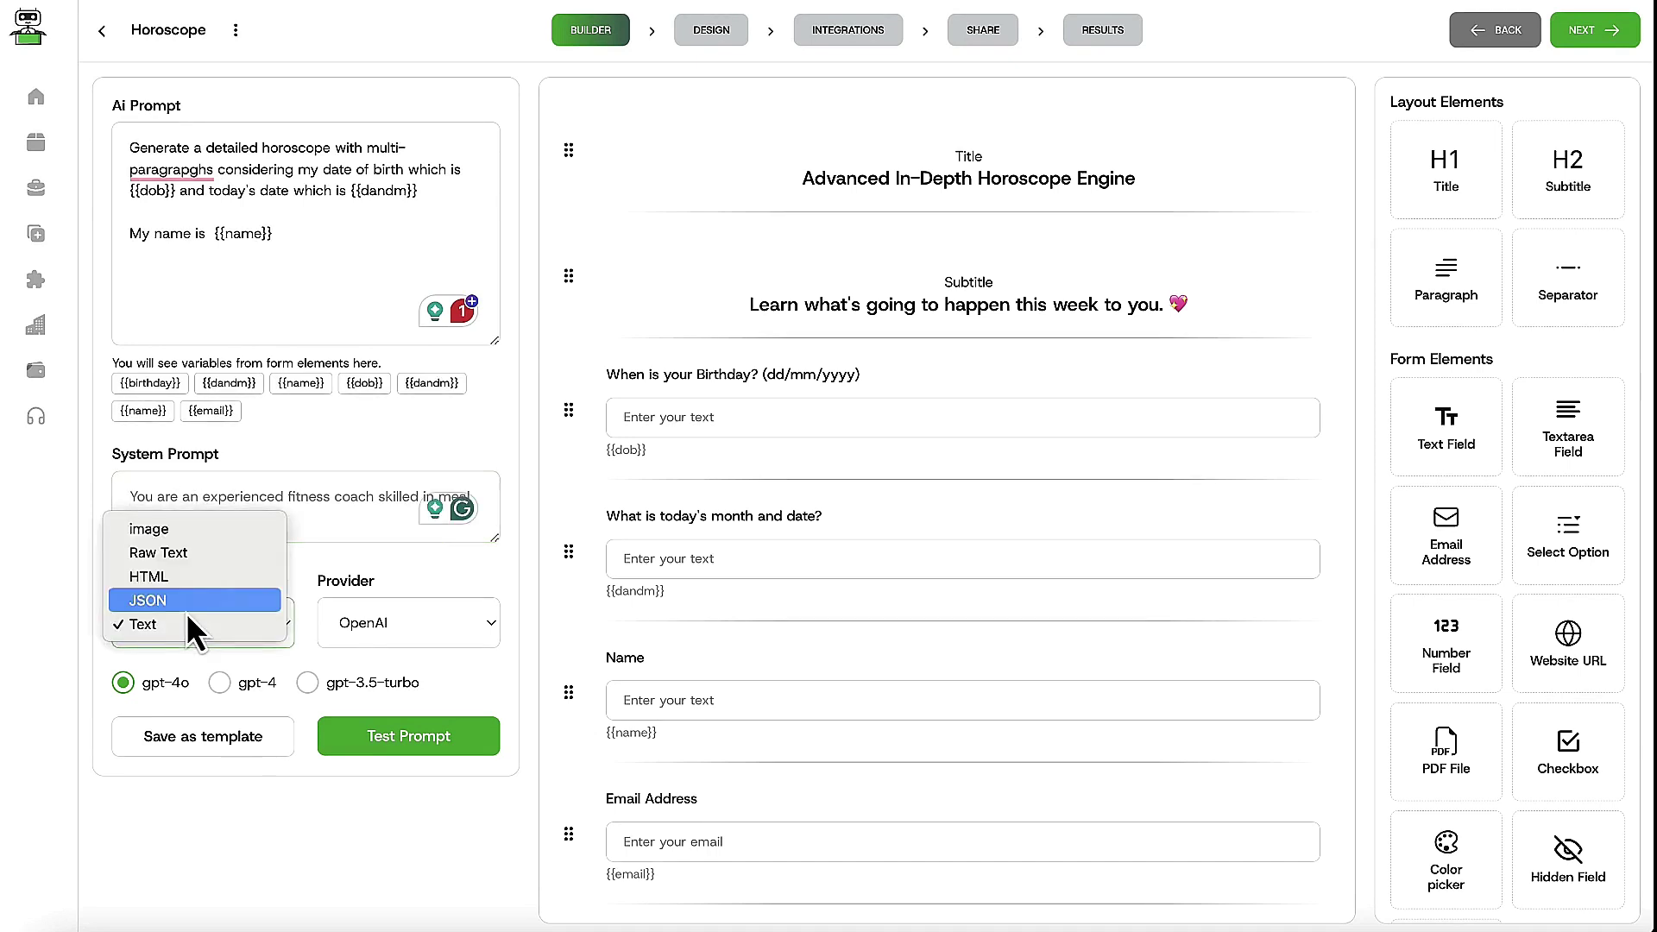
click(314, 555)
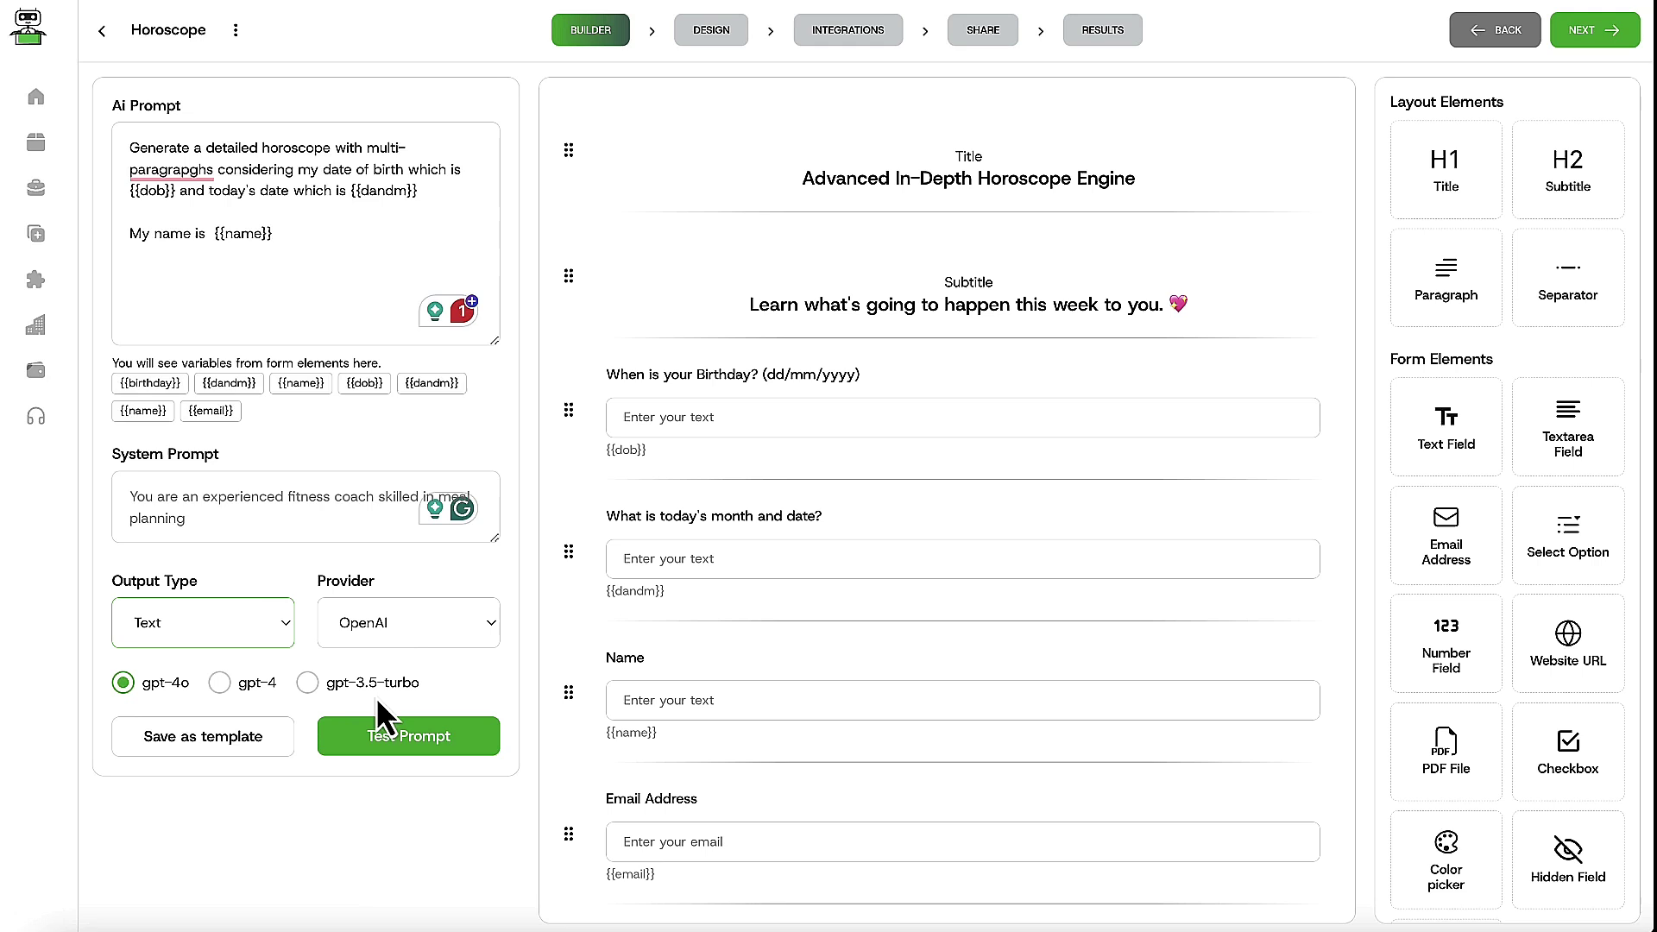
click(418, 742)
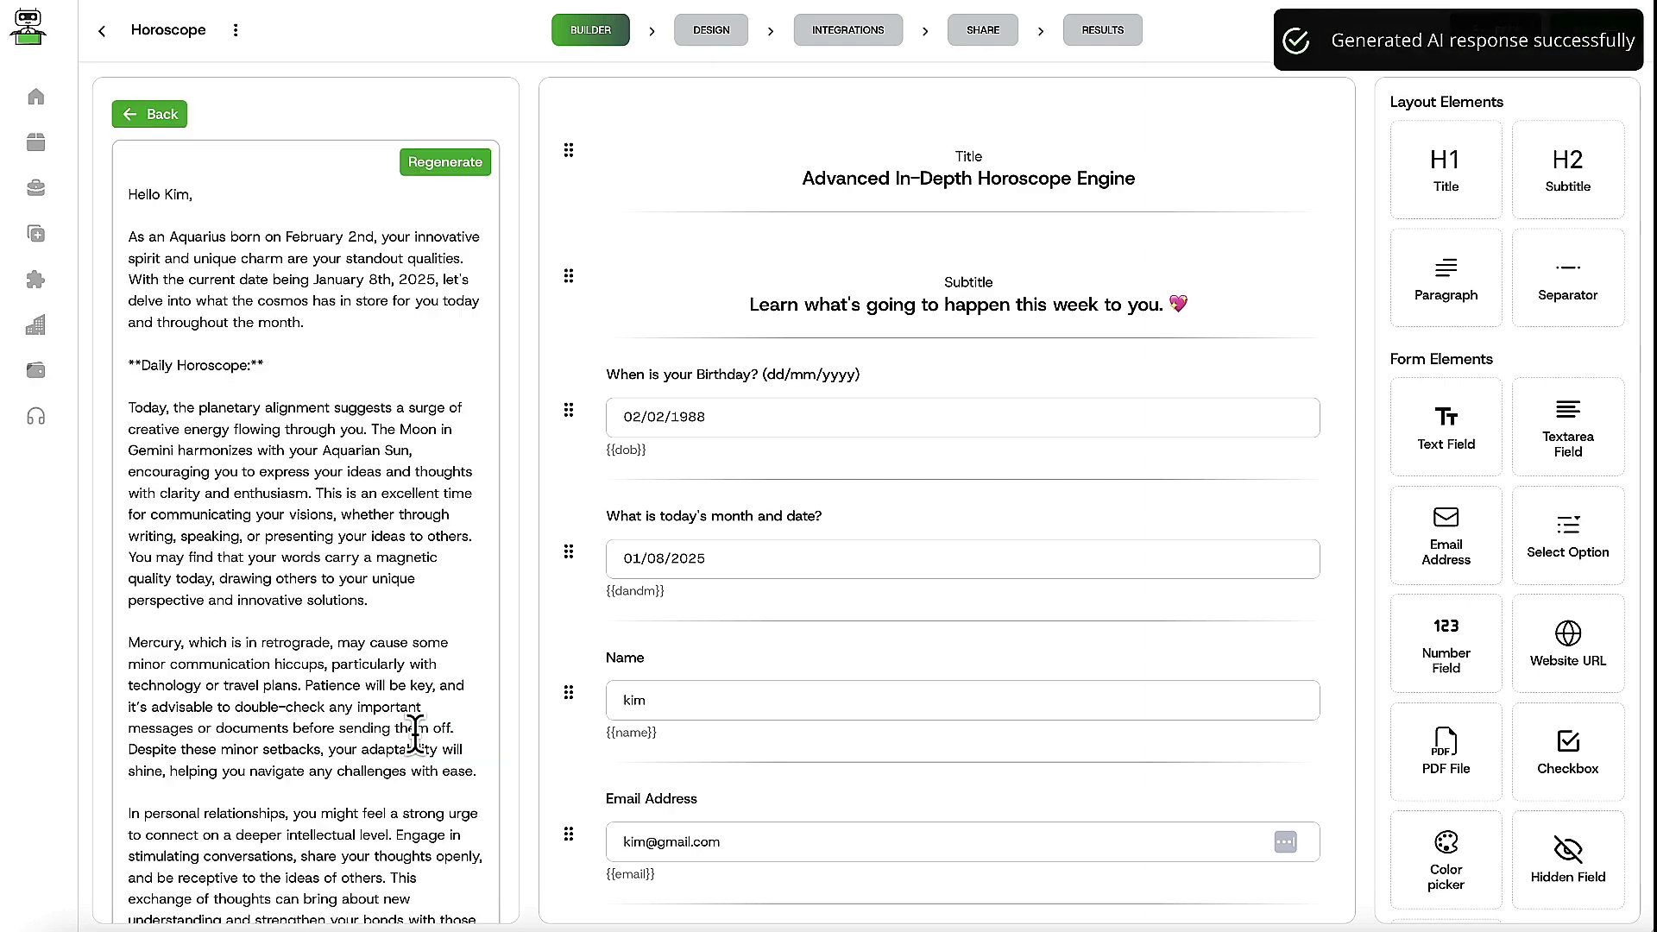
Step: Return to the prompt editor, dismiss the Generate Tool with AI dialog, and move to the Design step
click(163, 117)
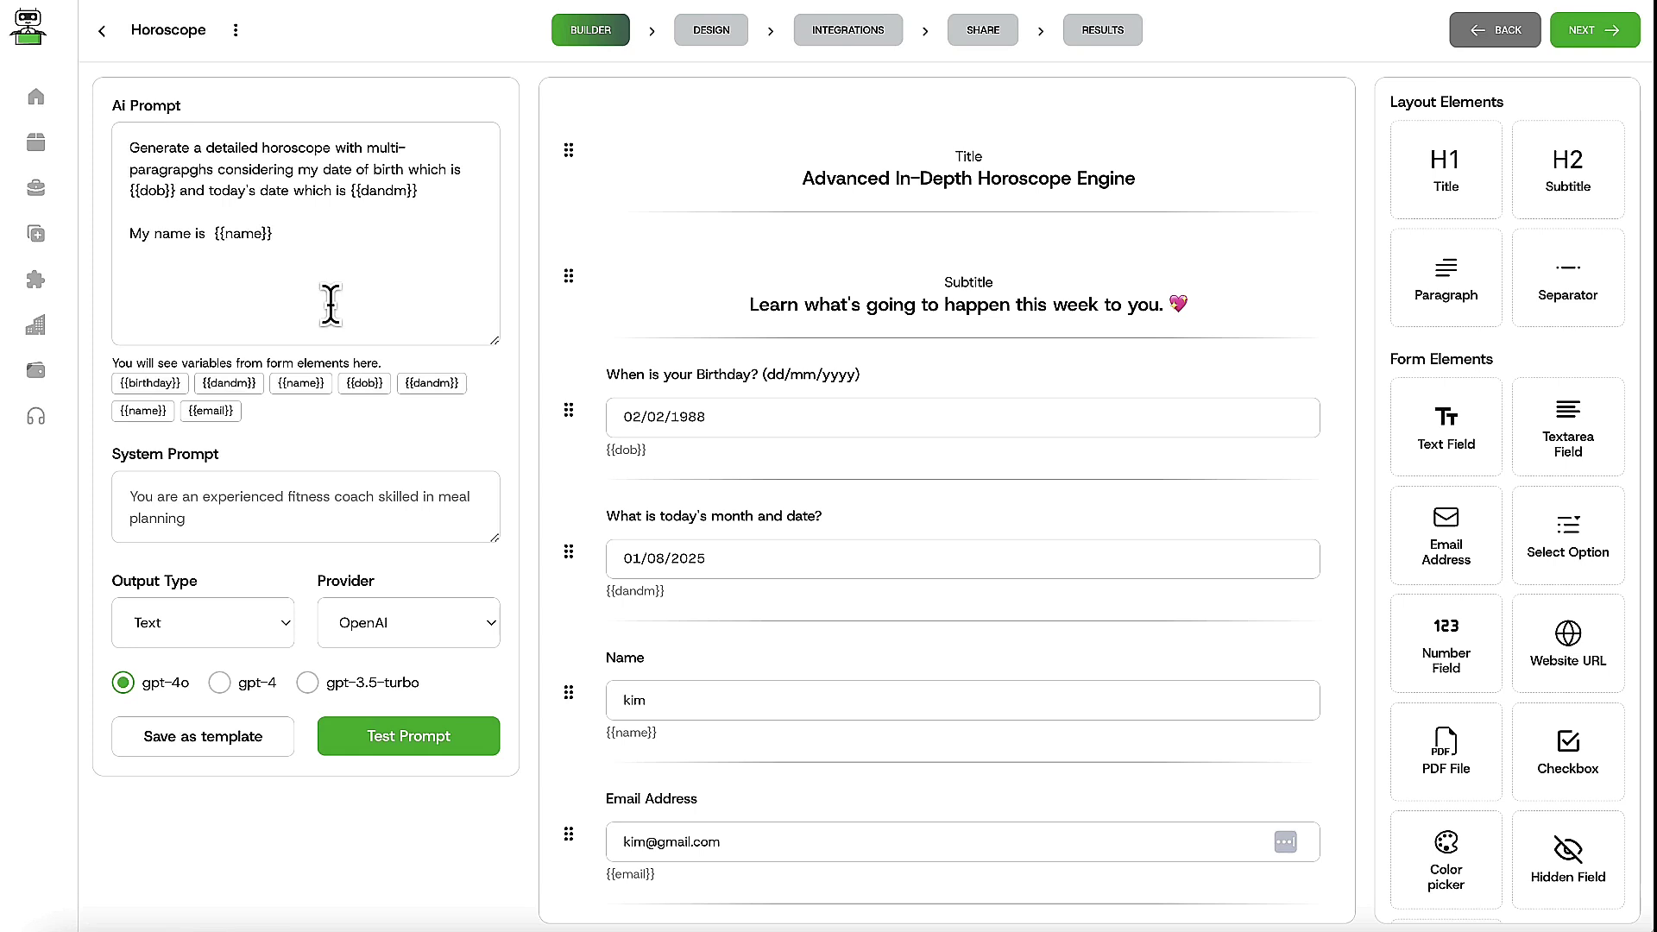
click(236, 30)
click(309, 170)
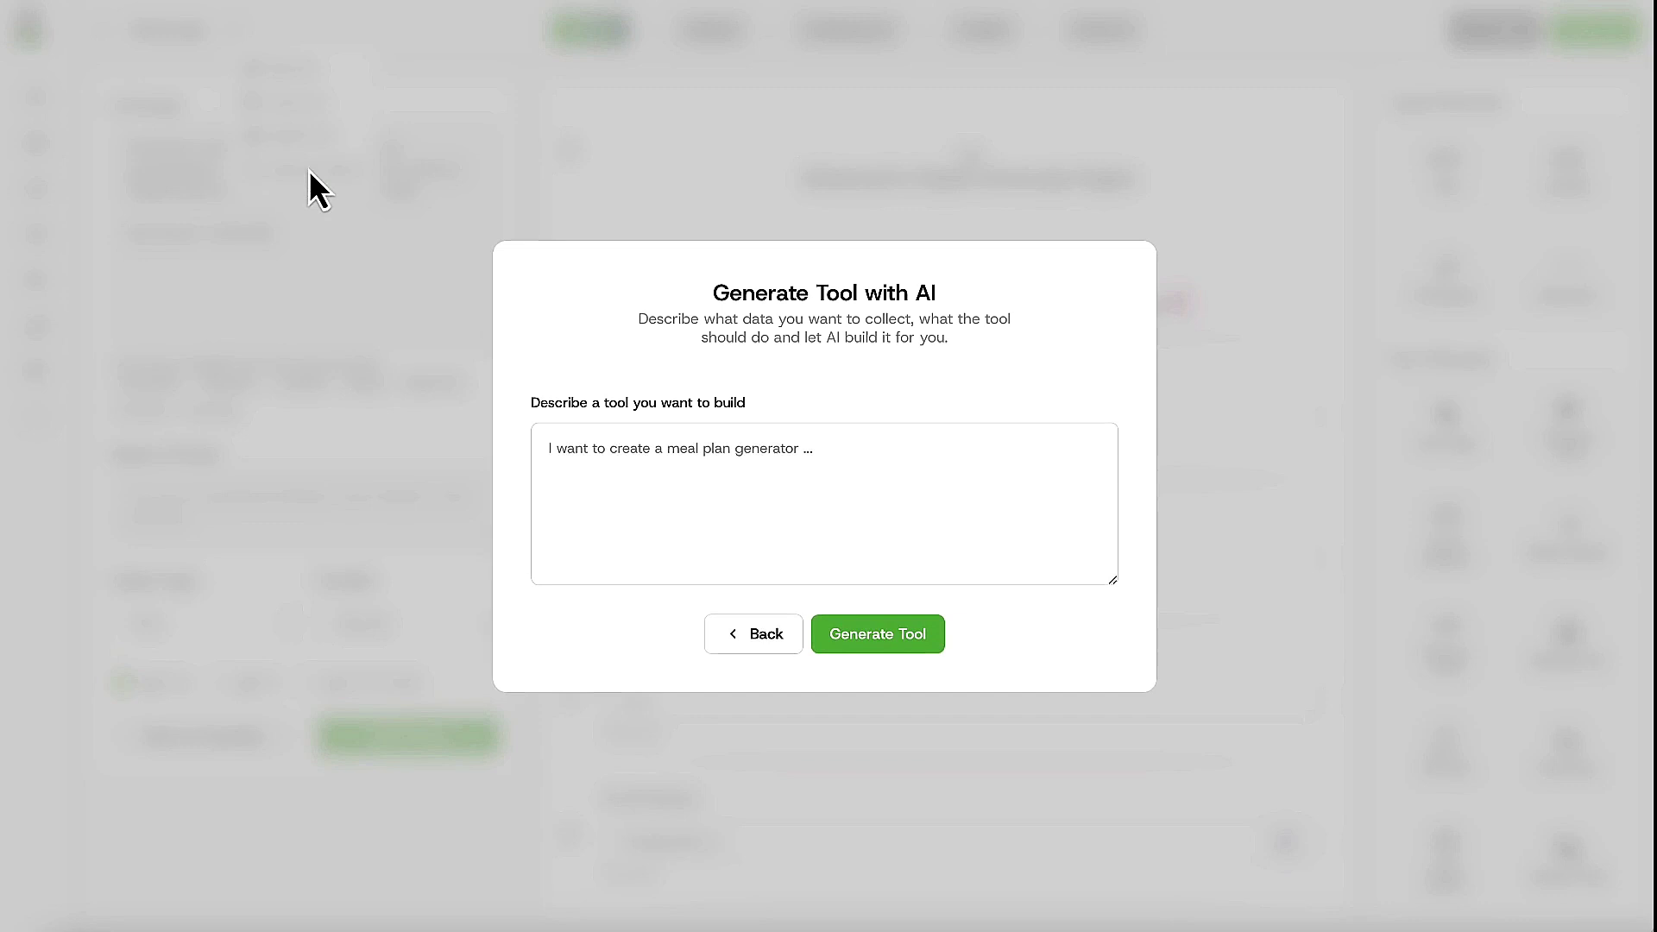
click(626, 454)
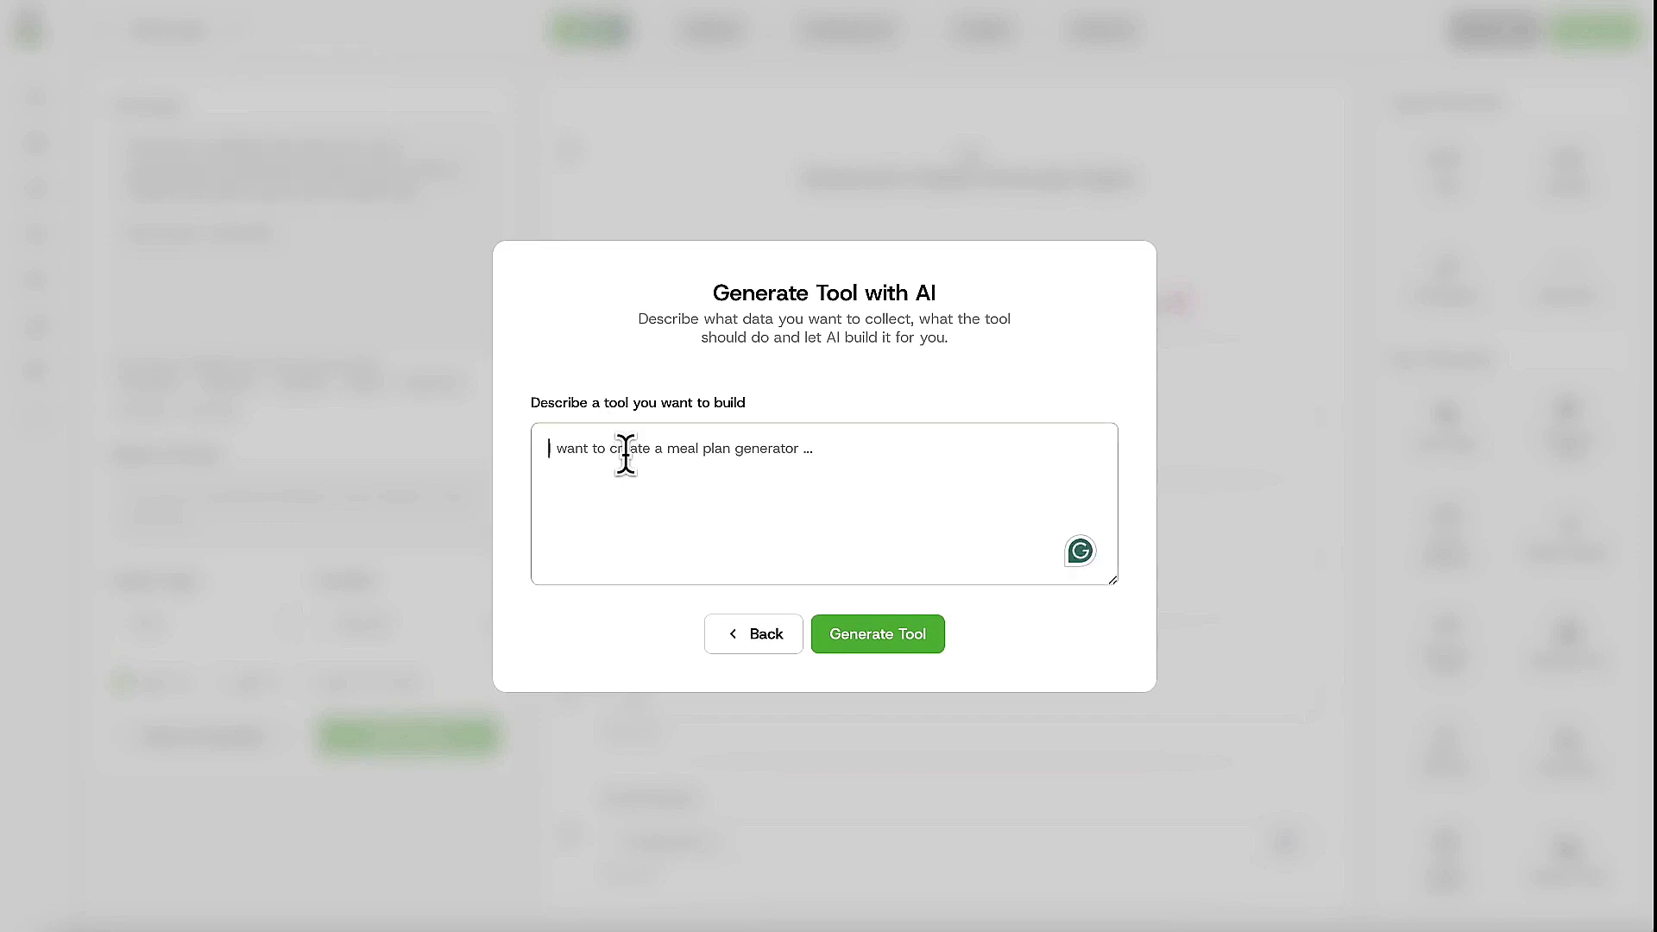
text(Enter desc)
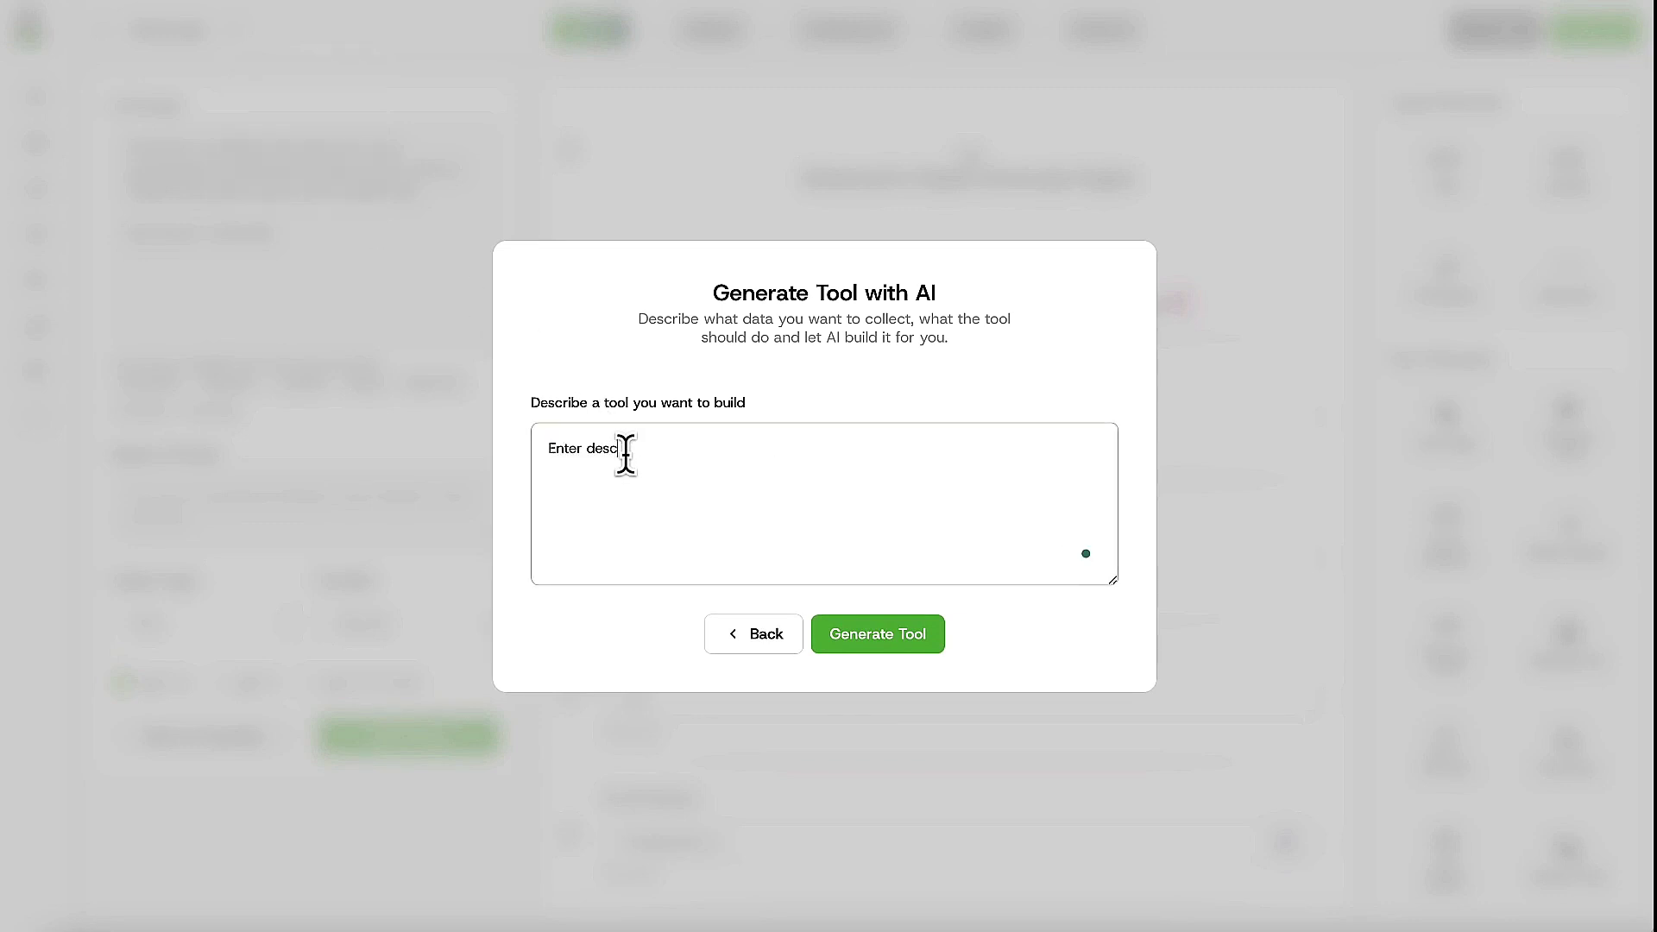
text(ion here...)
click(763, 635)
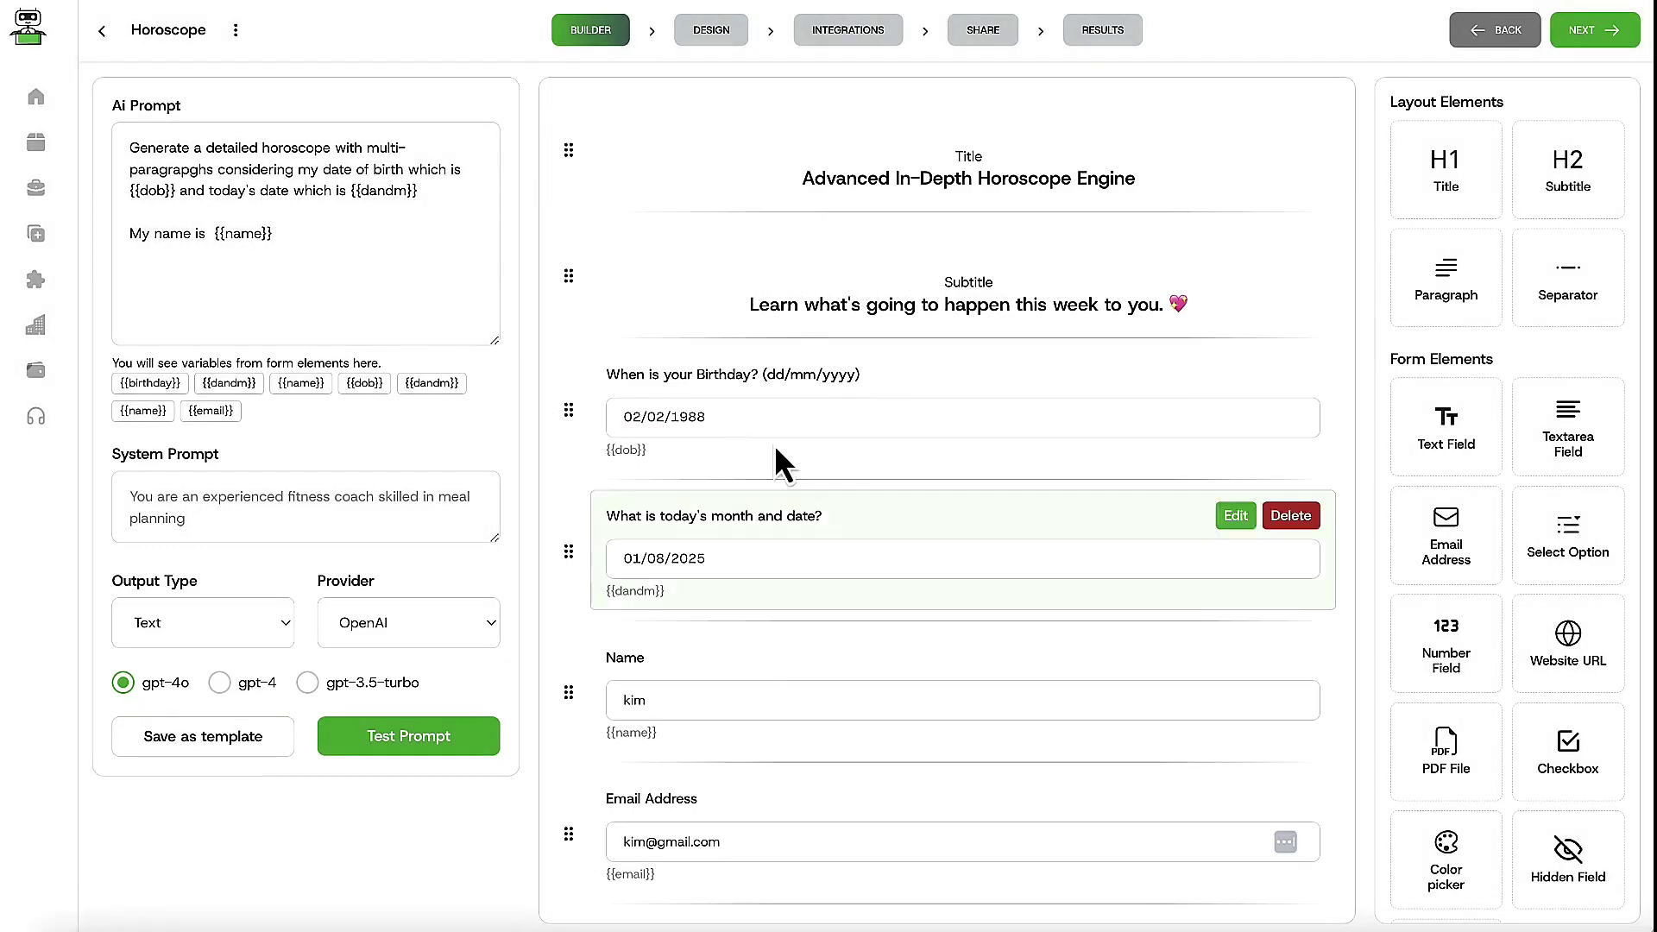
click(725, 35)
Step: Keep the ABeeZee font and lighten the form background to pink #f1d1f6ff
click(435, 223)
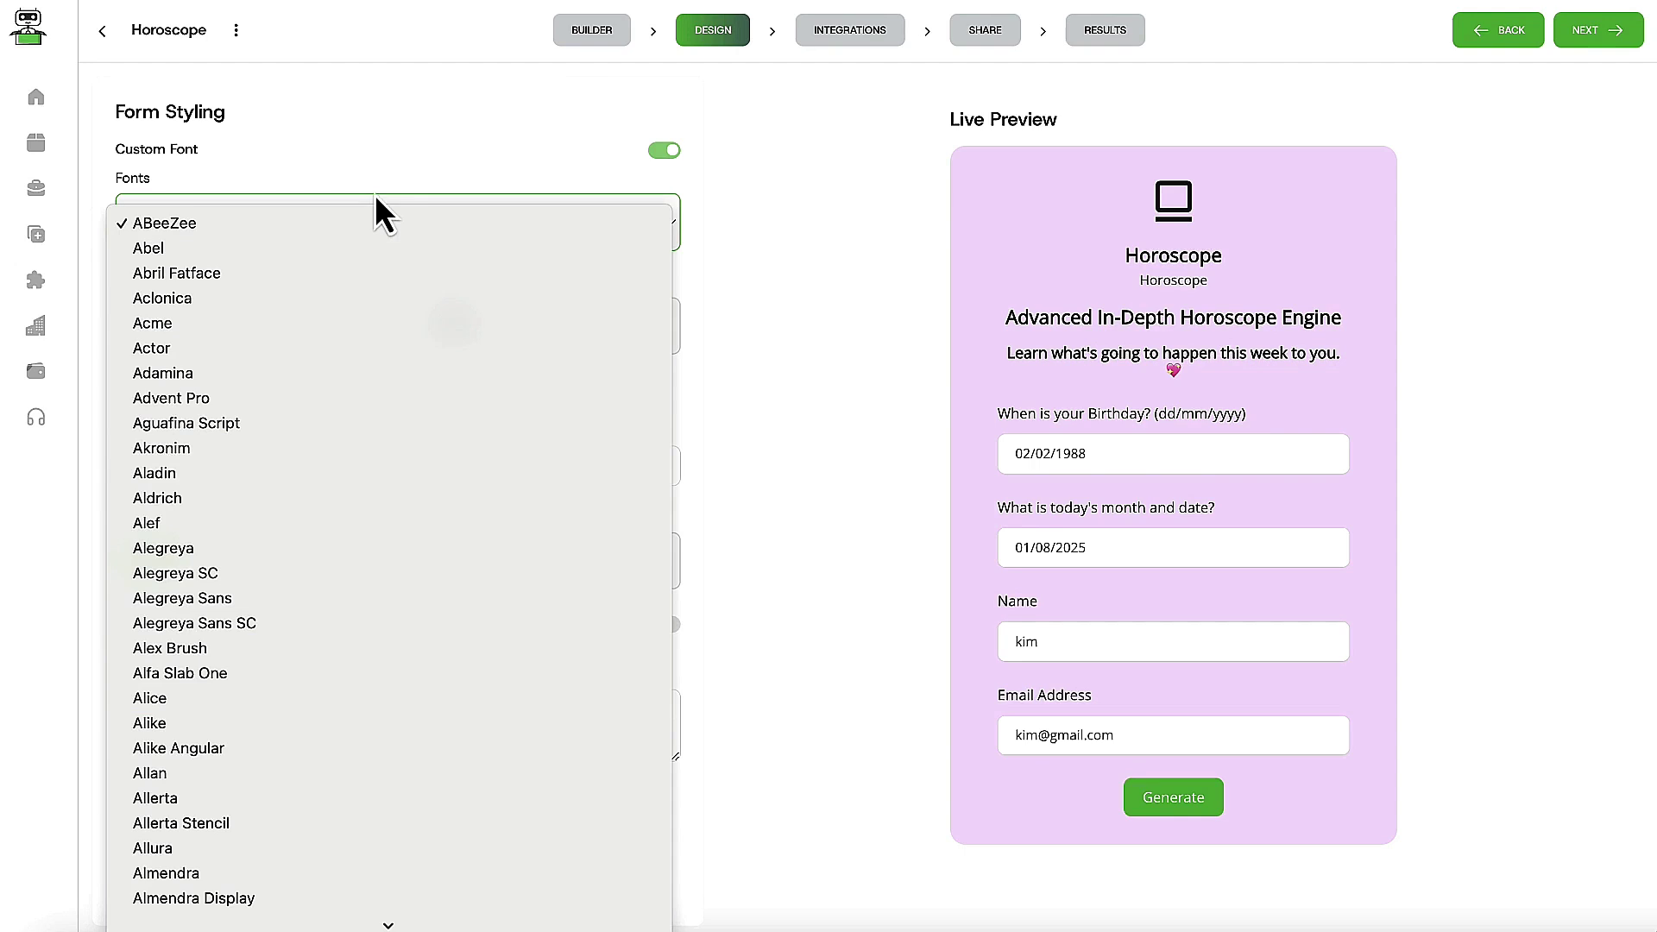
click(376, 205)
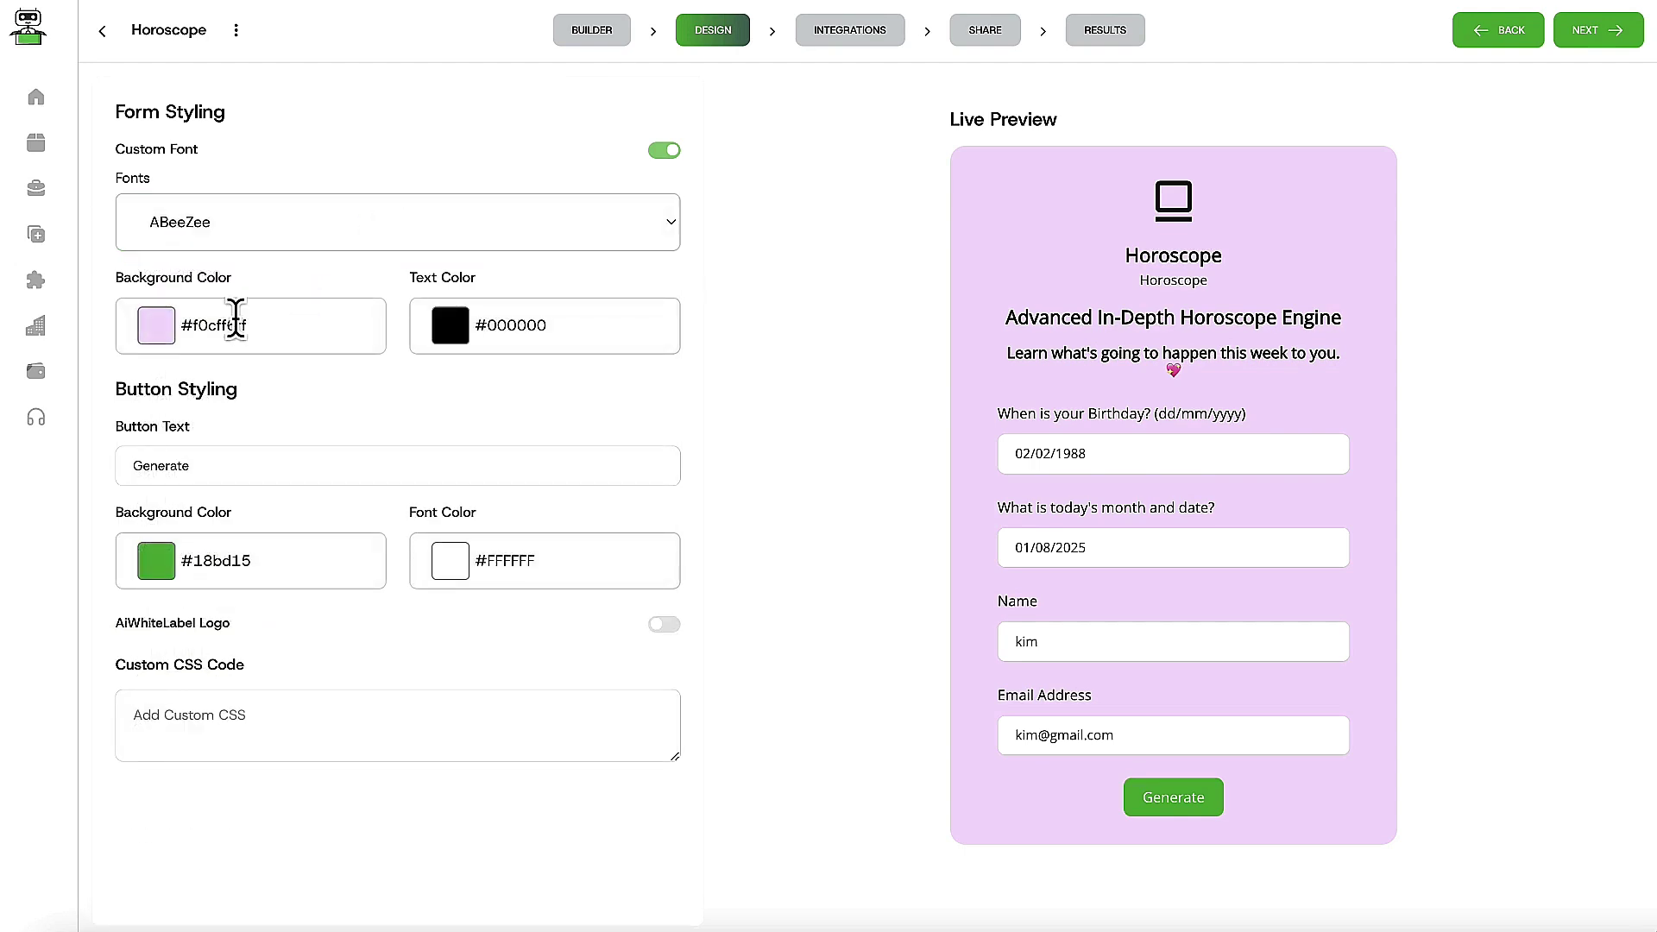
click(162, 331)
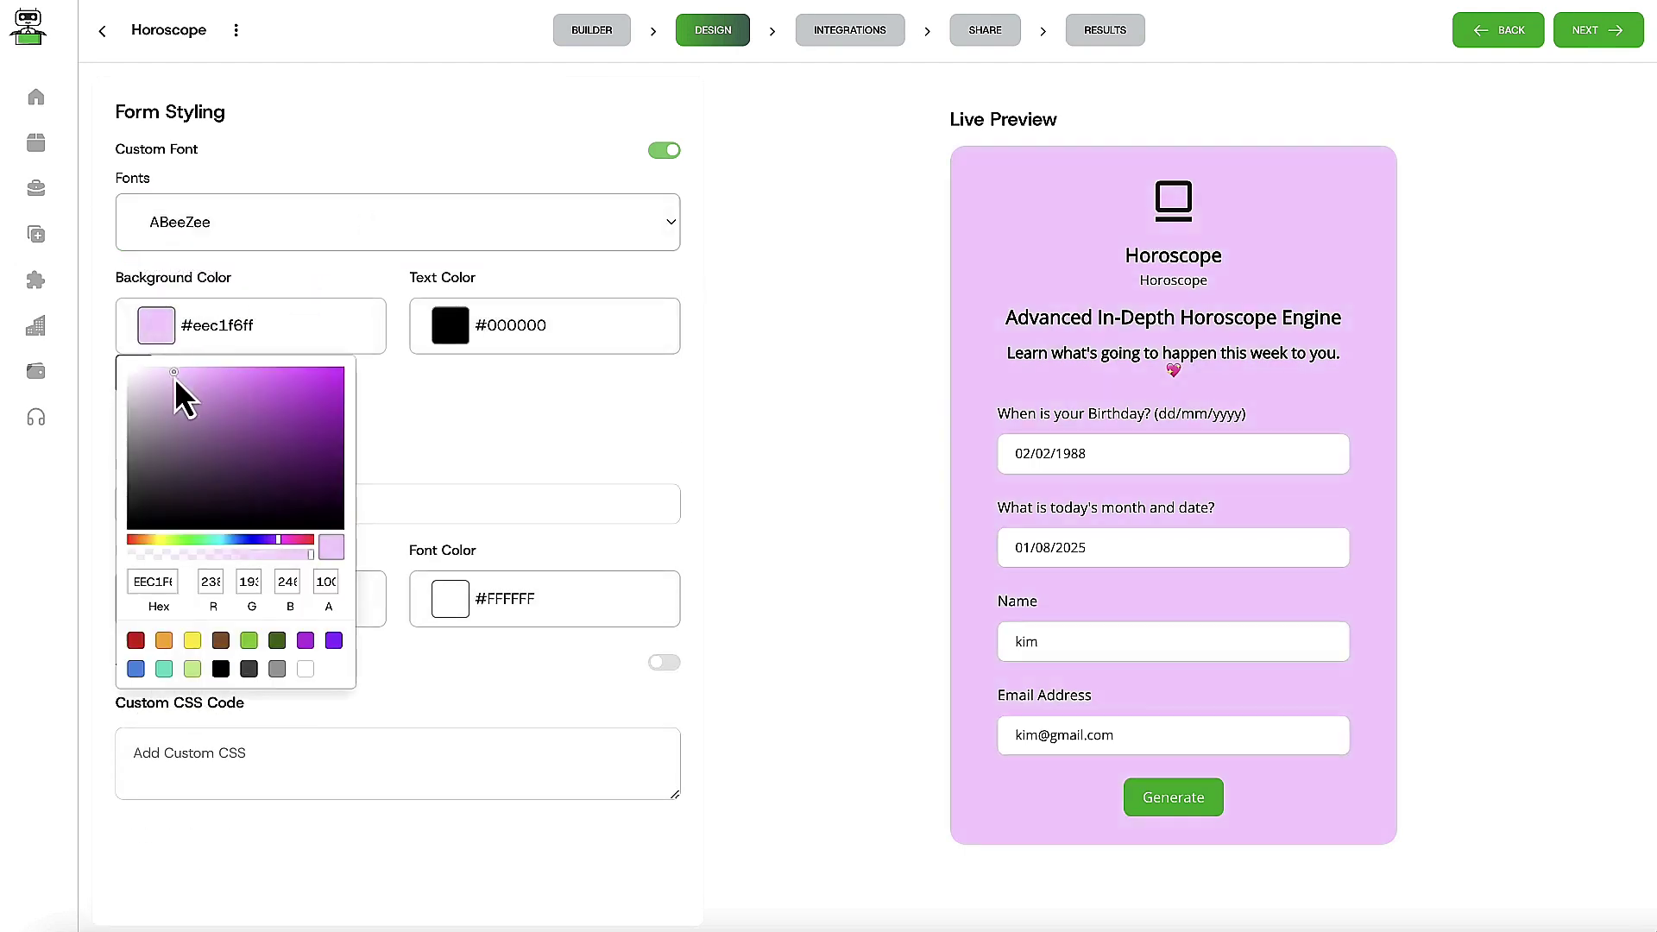
drag(198, 402, 177, 378)
click(263, 276)
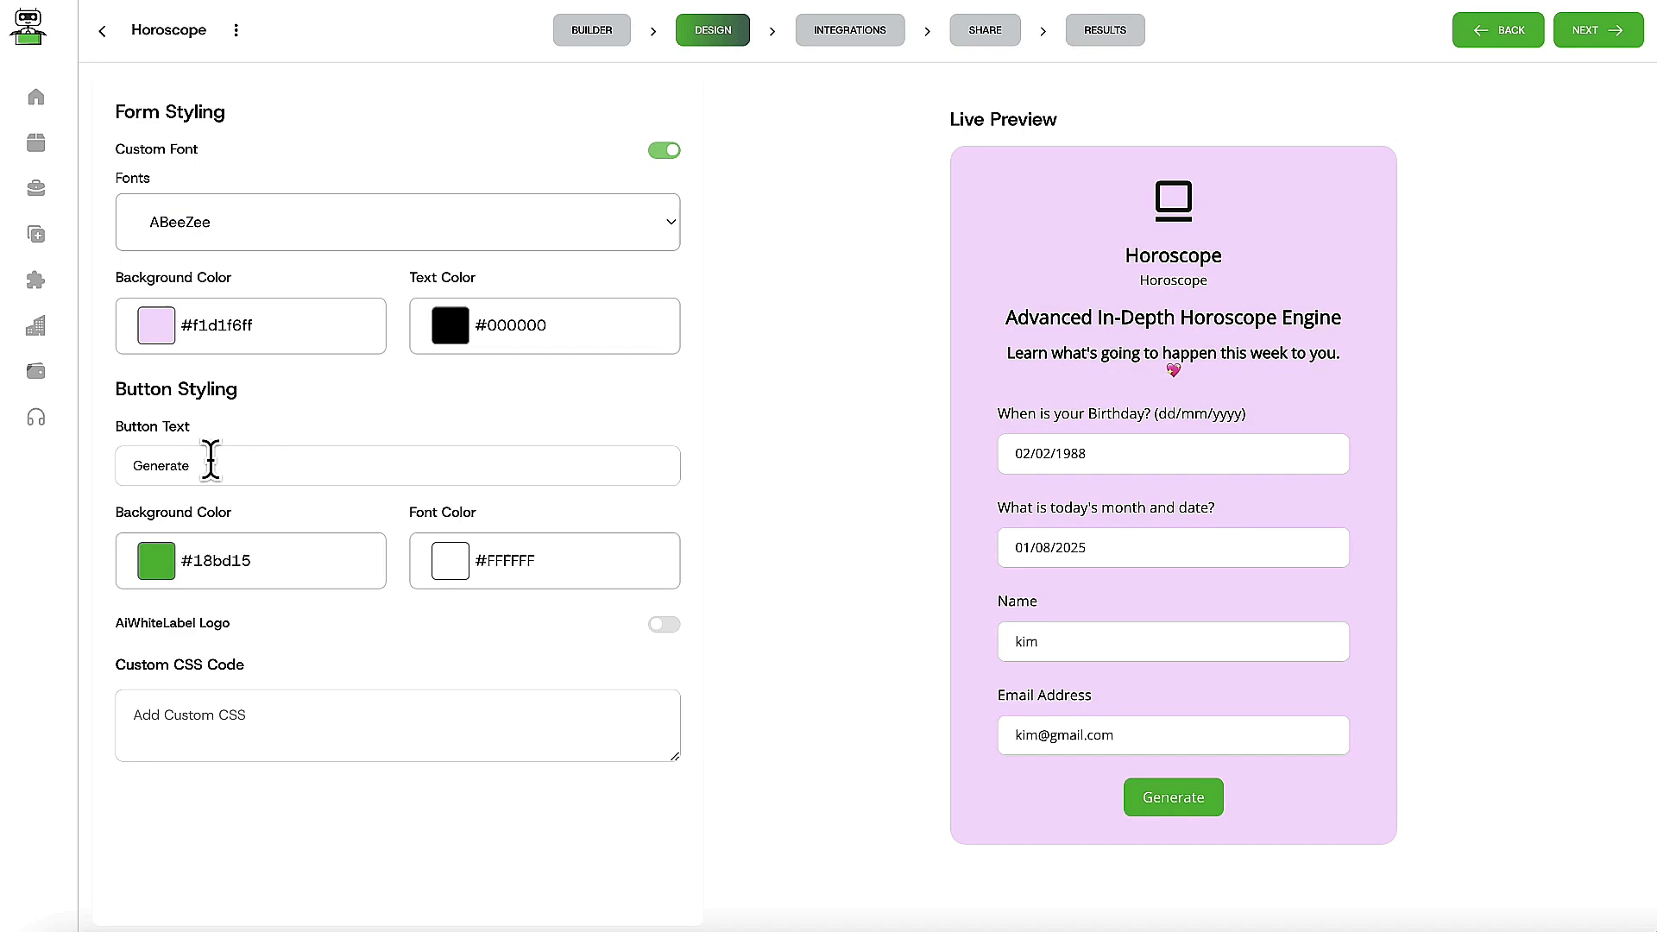
Step: Replace the button text 'Generate' with 'Get My Horoscope'
drag(208, 464, 132, 464)
key(ctrl+v)
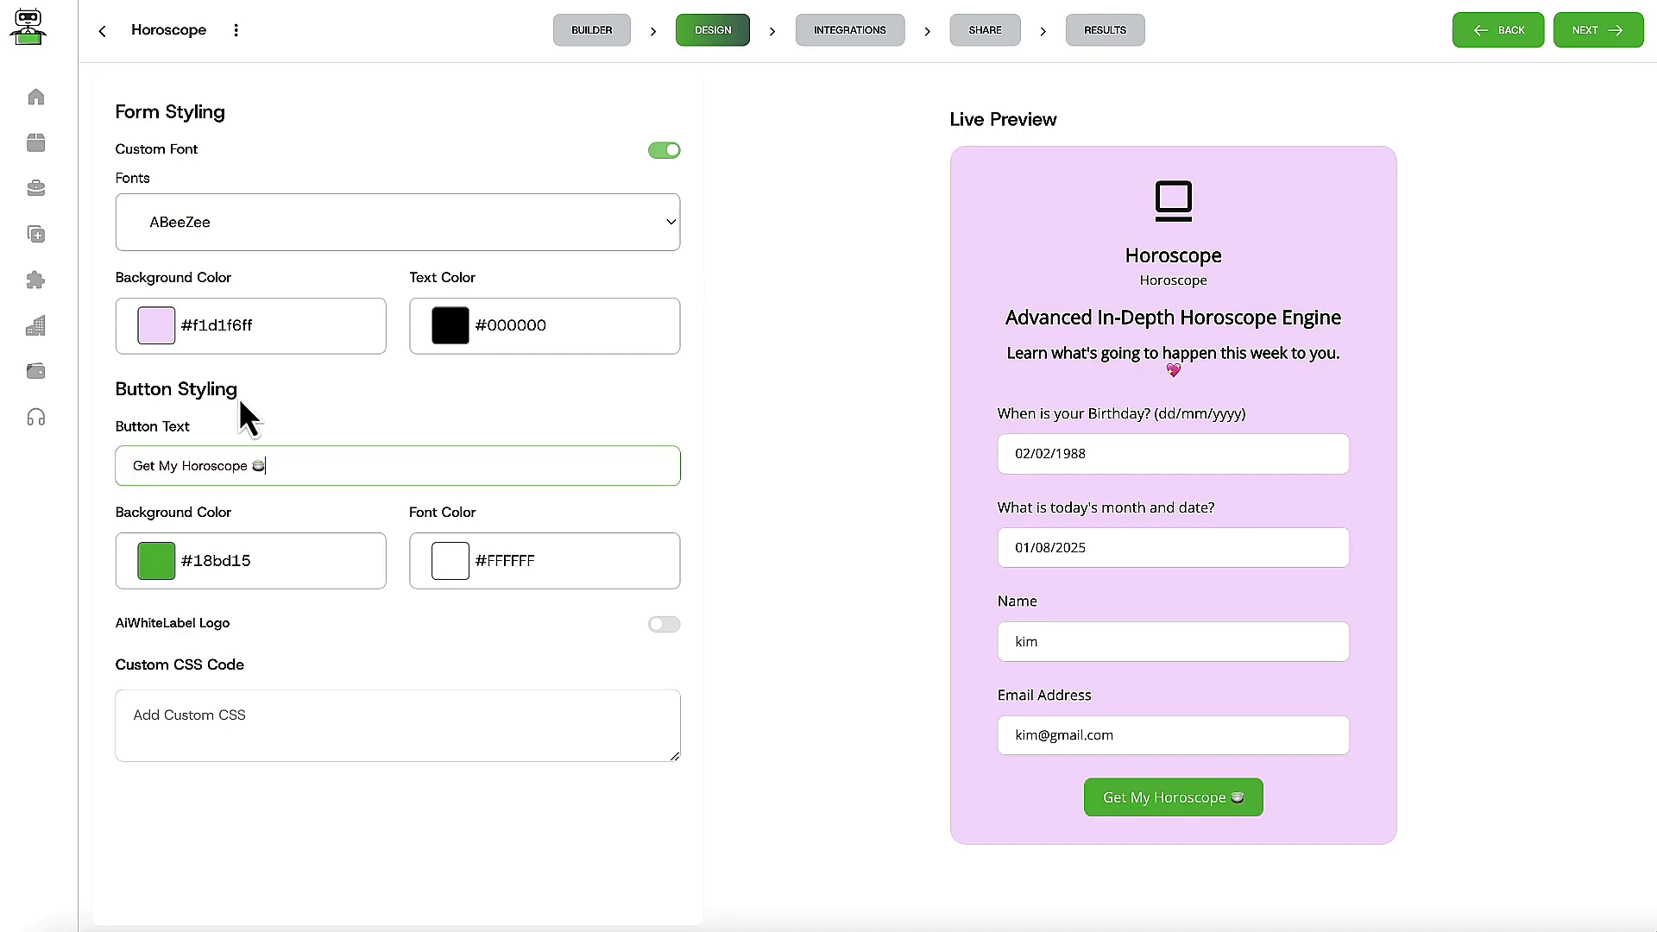
Step: In the Integrations step, set Stripe payments to the 'New' account
click(844, 54)
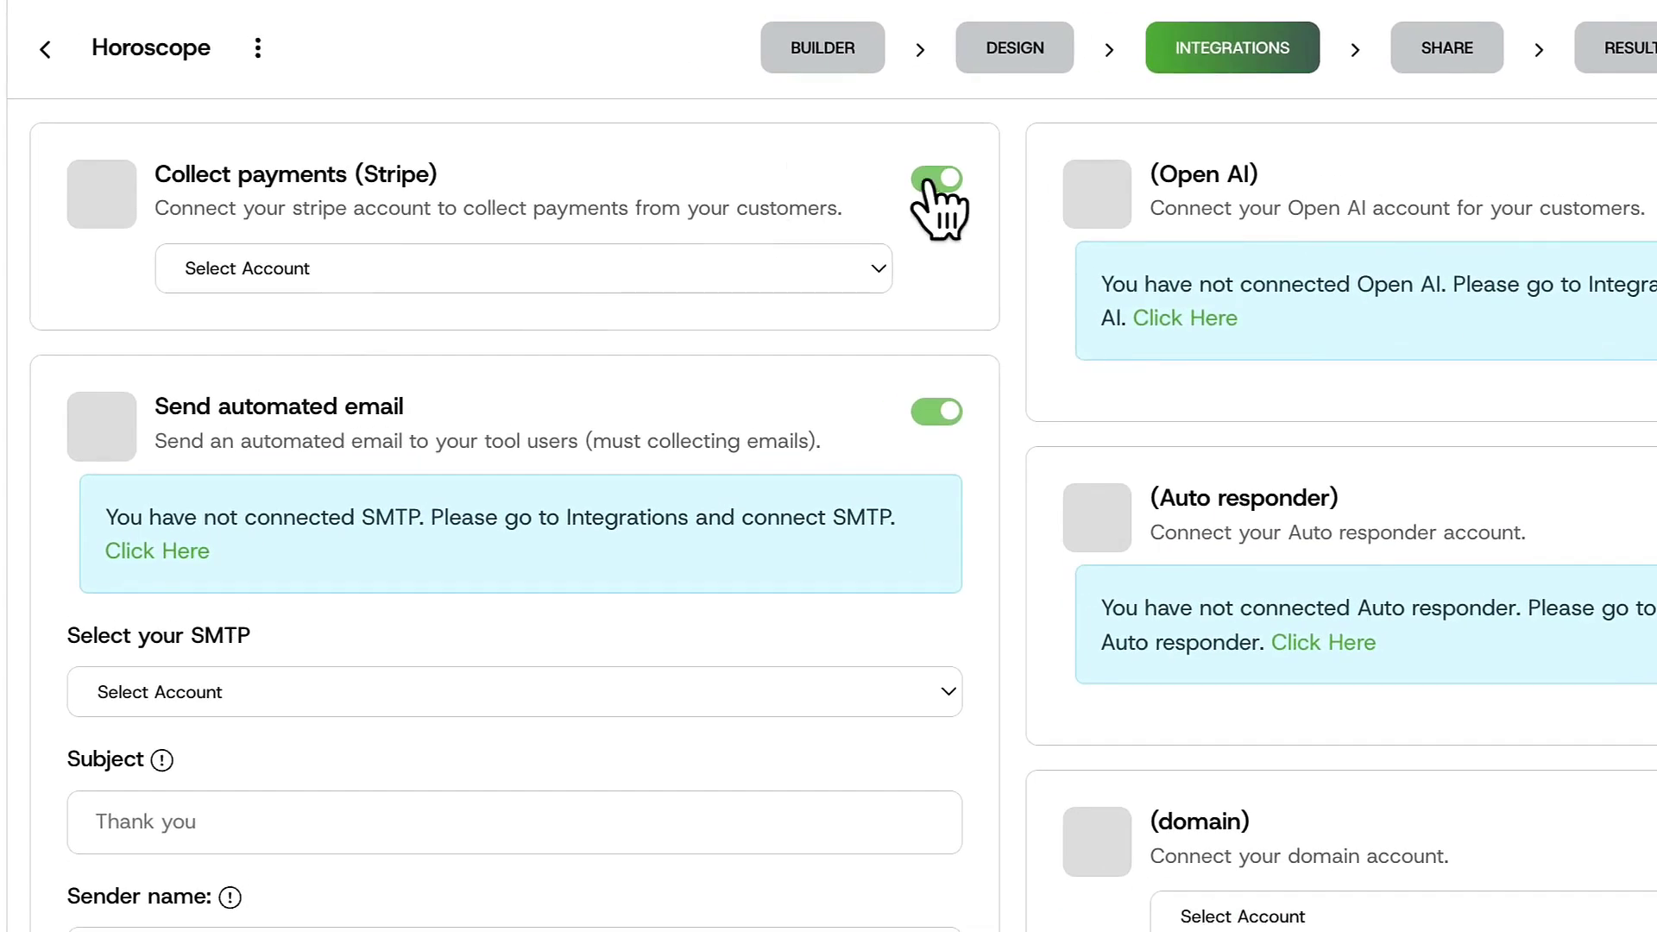
click(937, 182)
click(720, 279)
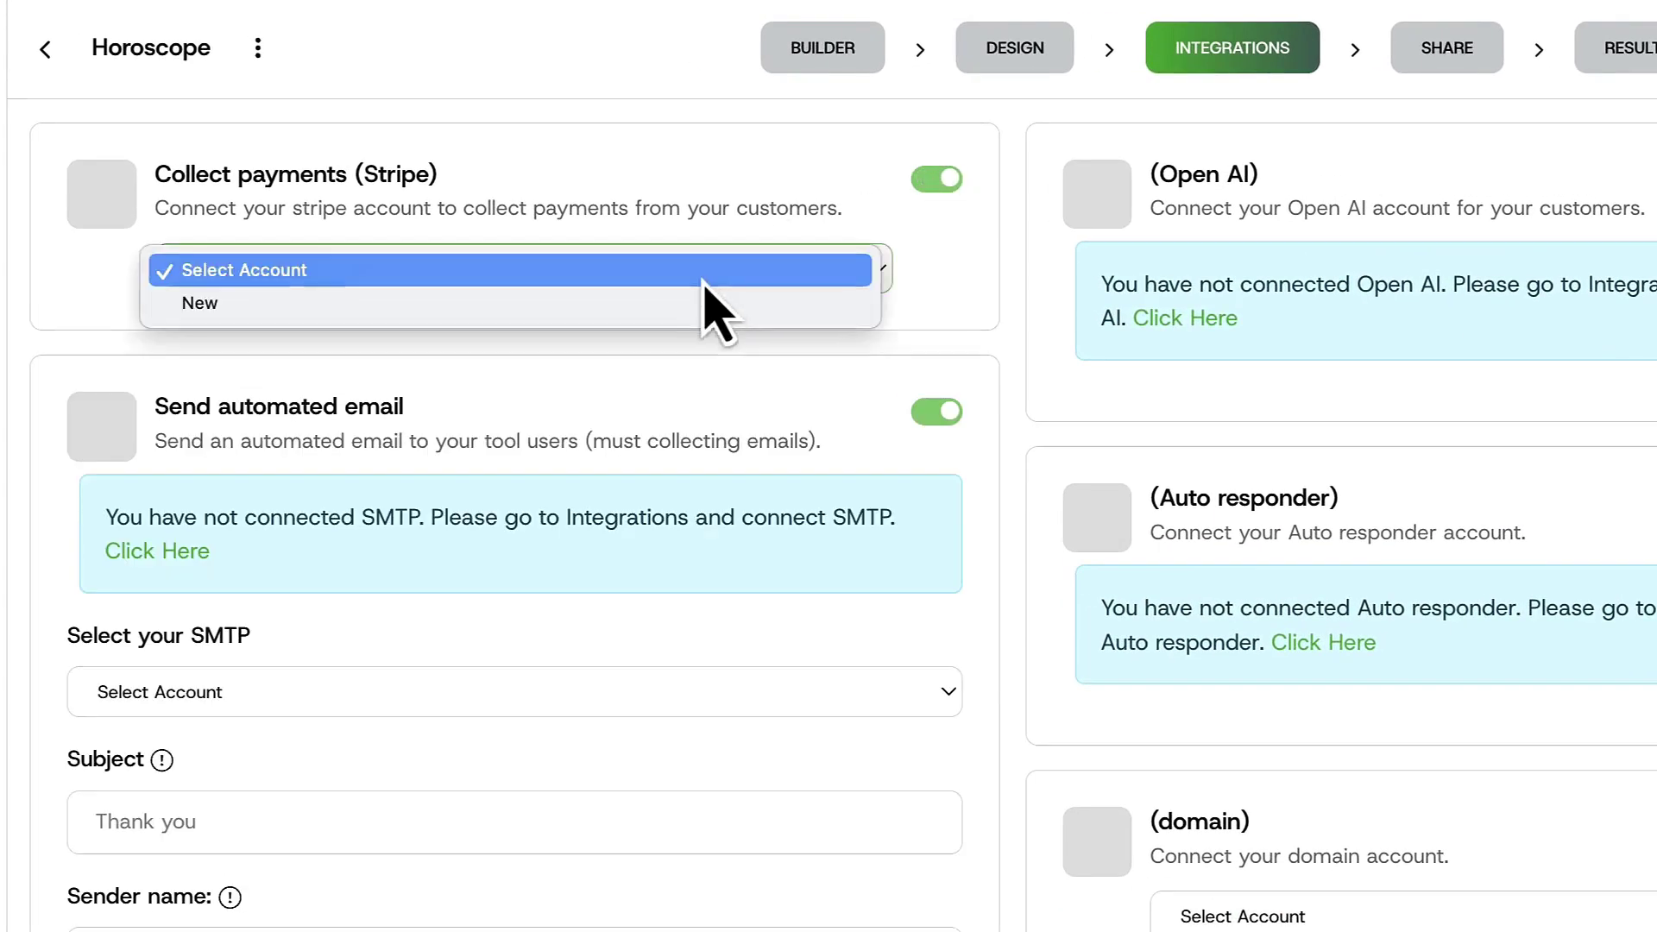
click(685, 319)
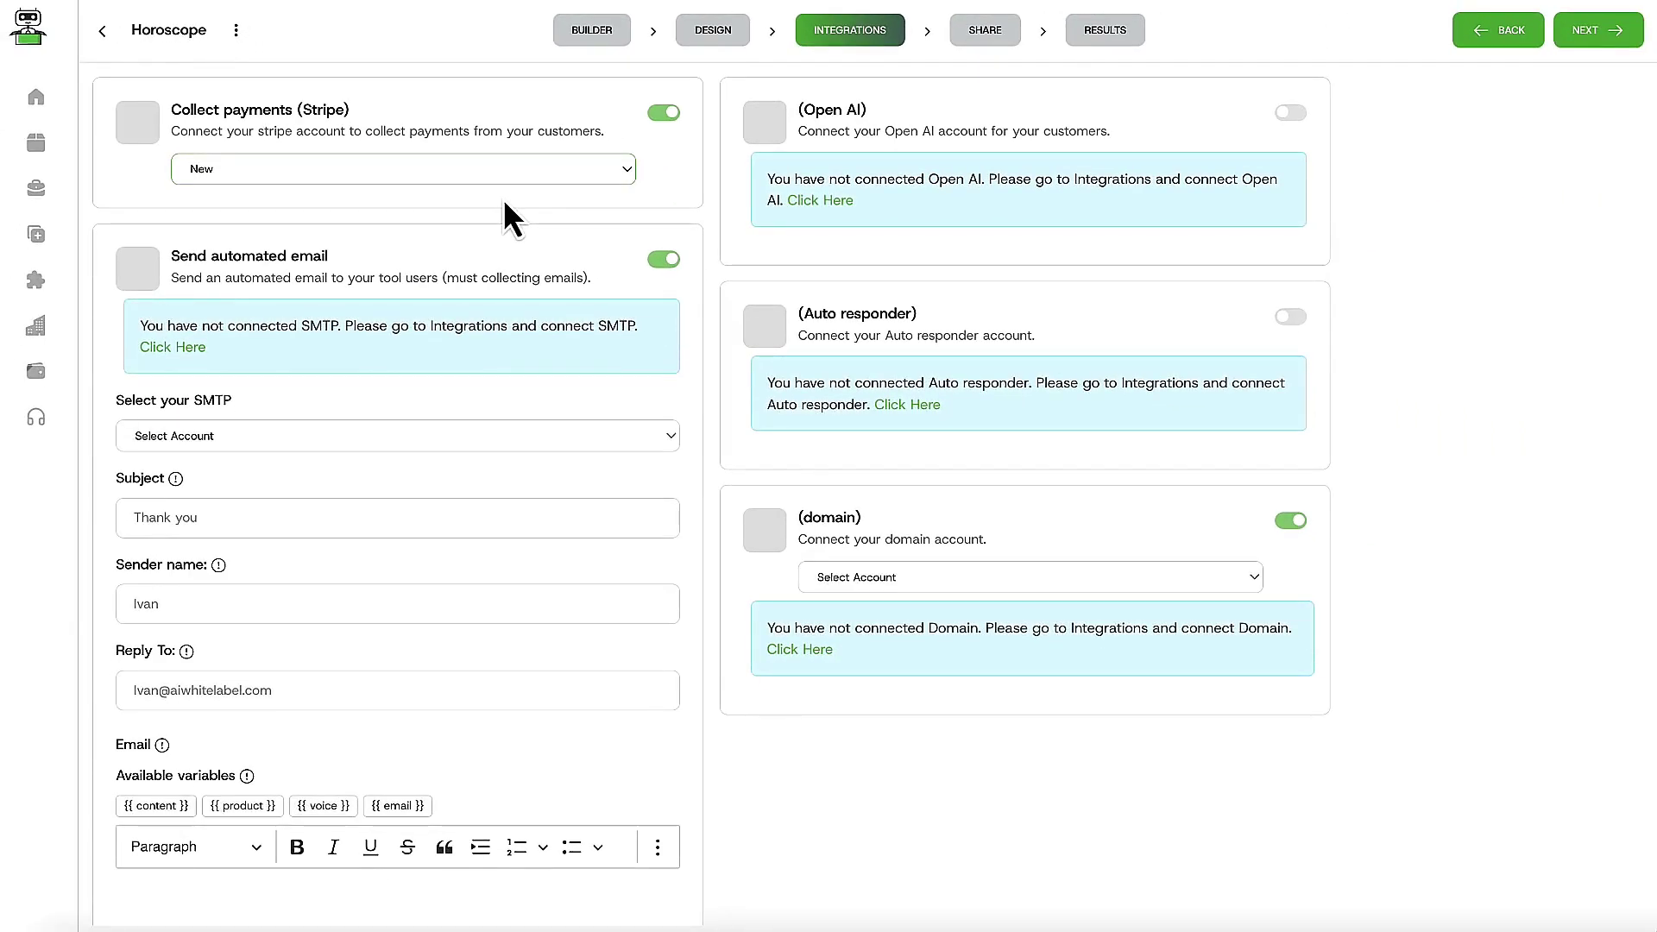
Step: Keep automated emails and domain connection enabled, then proceed to the sharing step
click(662, 260)
click(664, 260)
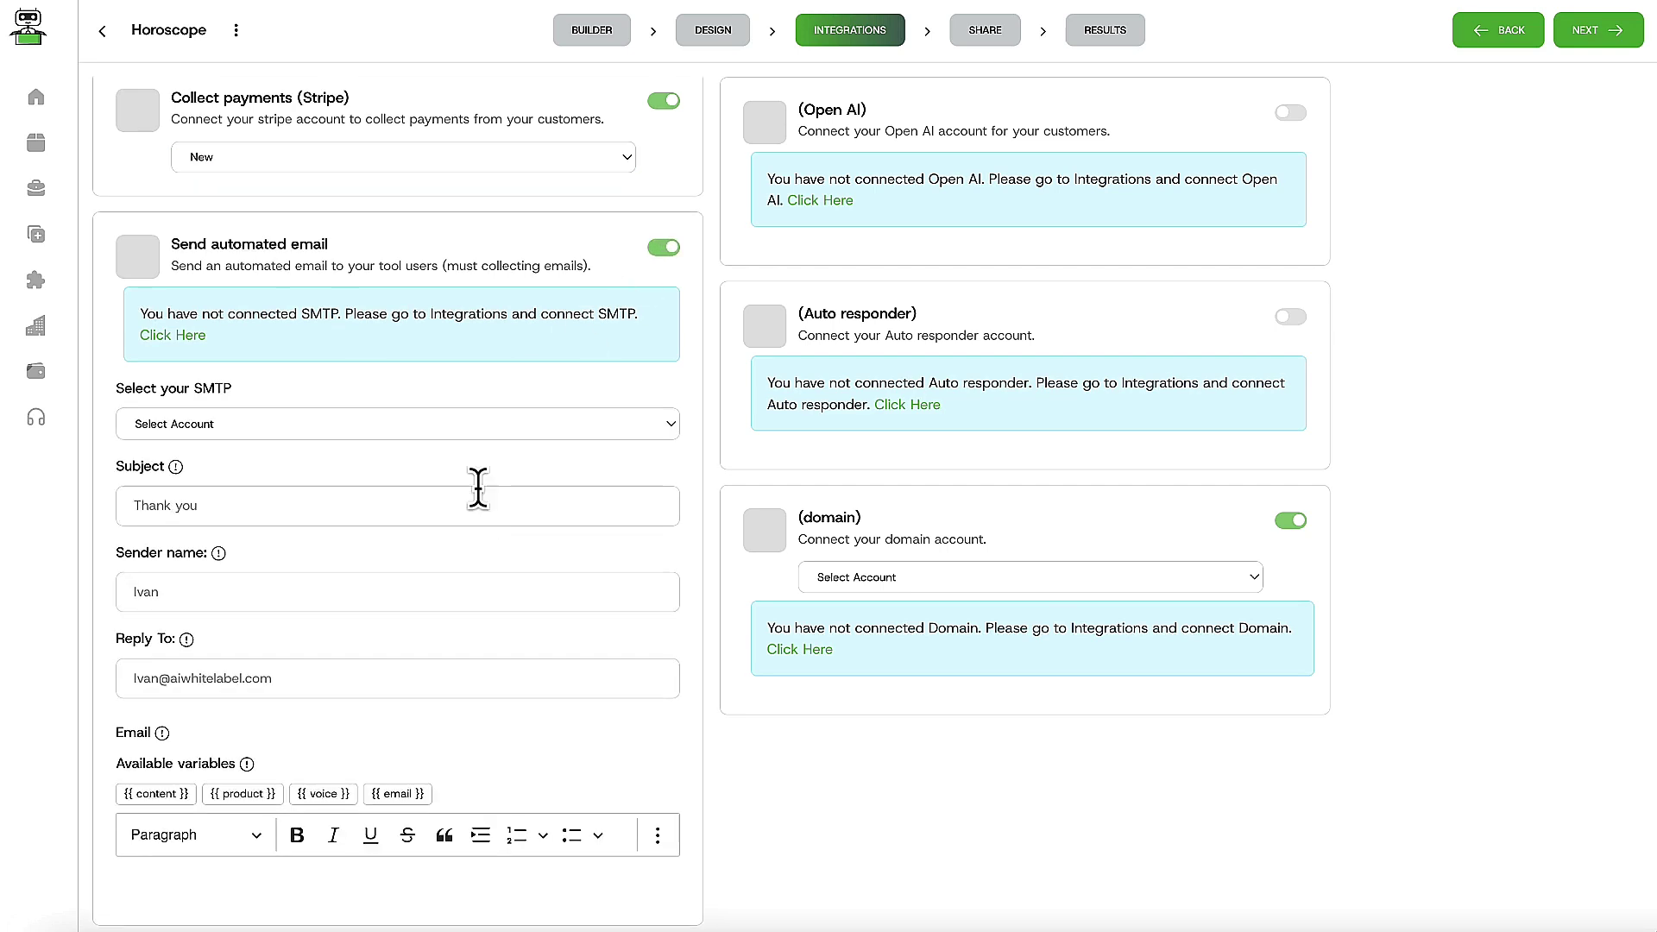
click(167, 888)
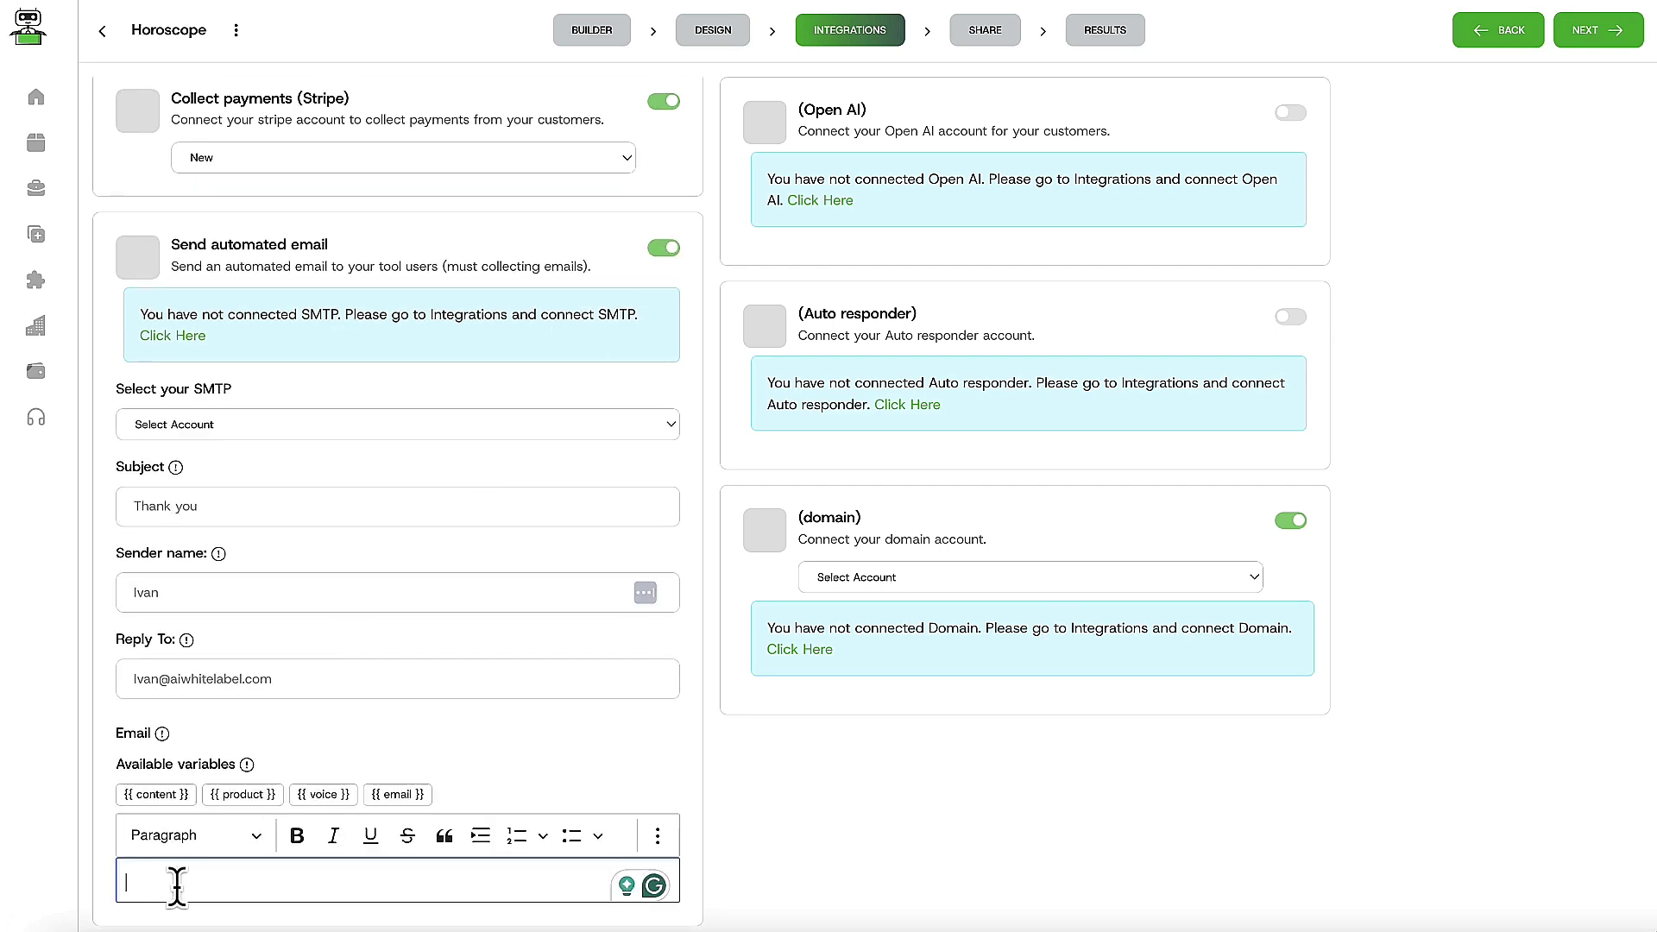
text(Ad)
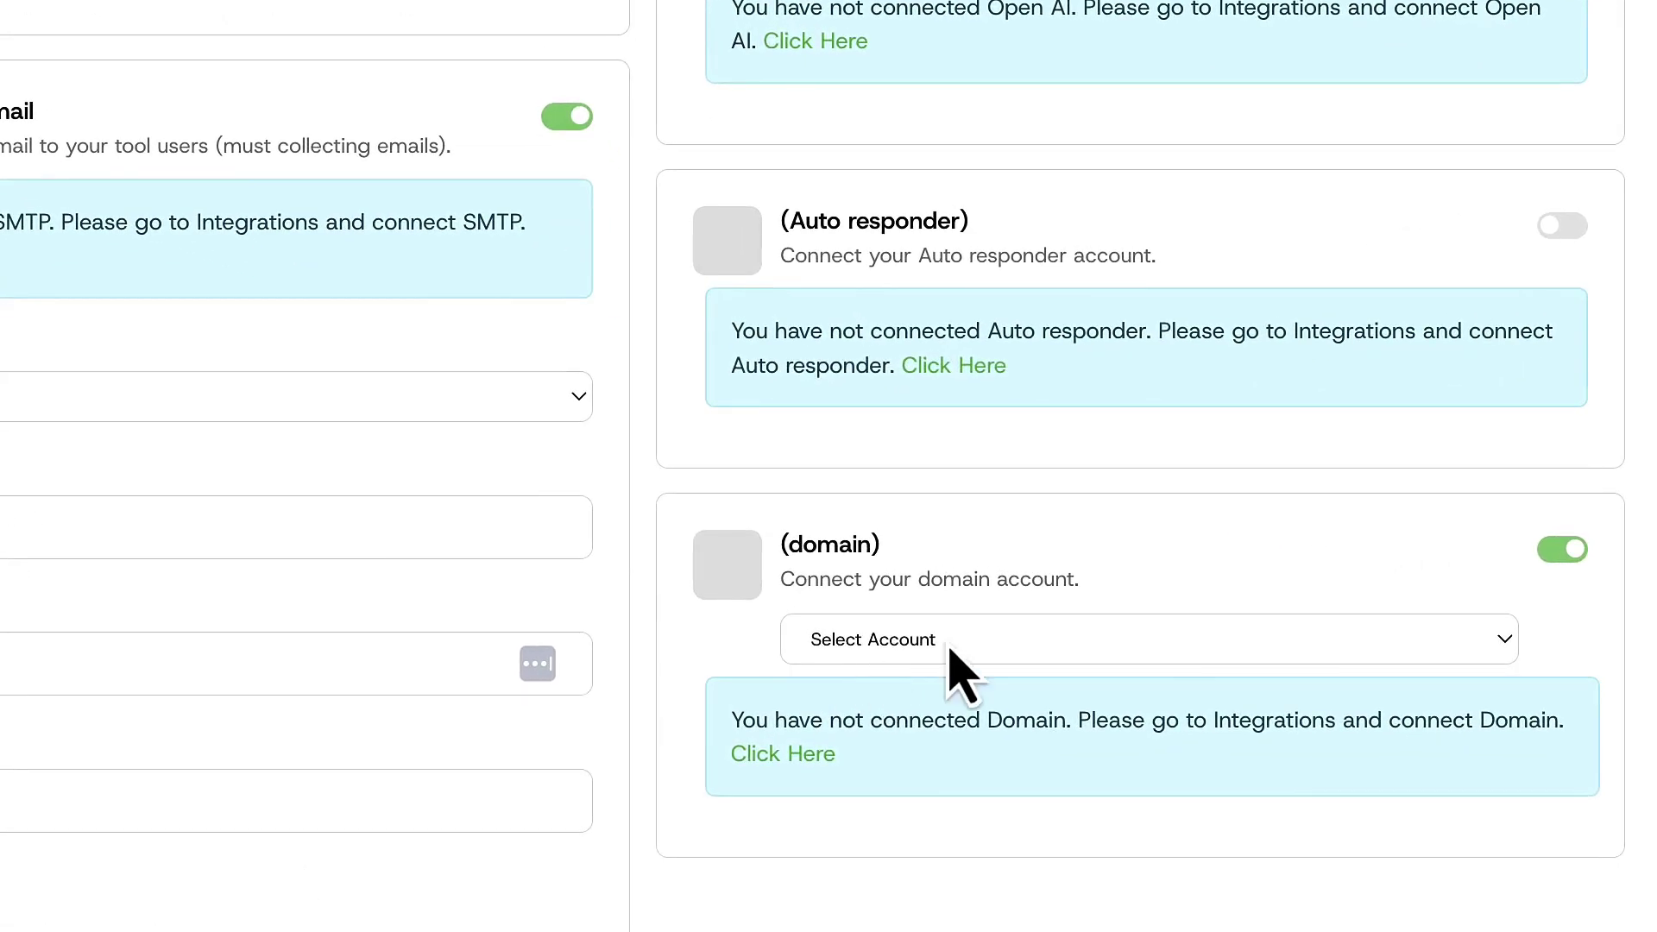
click(1561, 553)
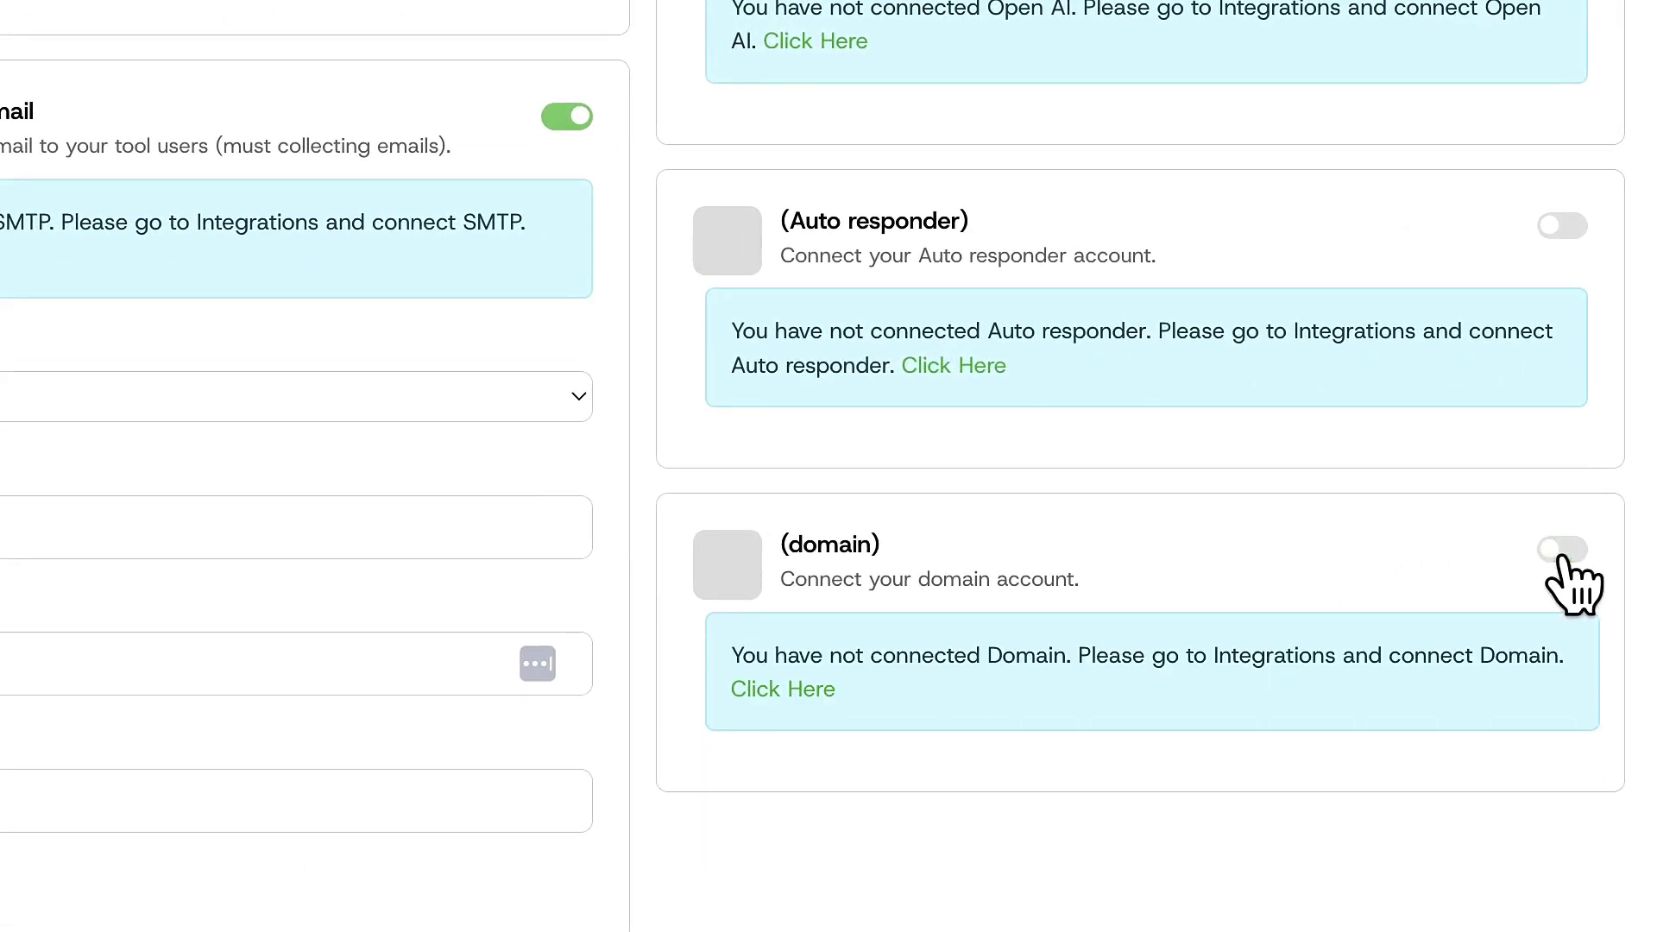
click(1563, 549)
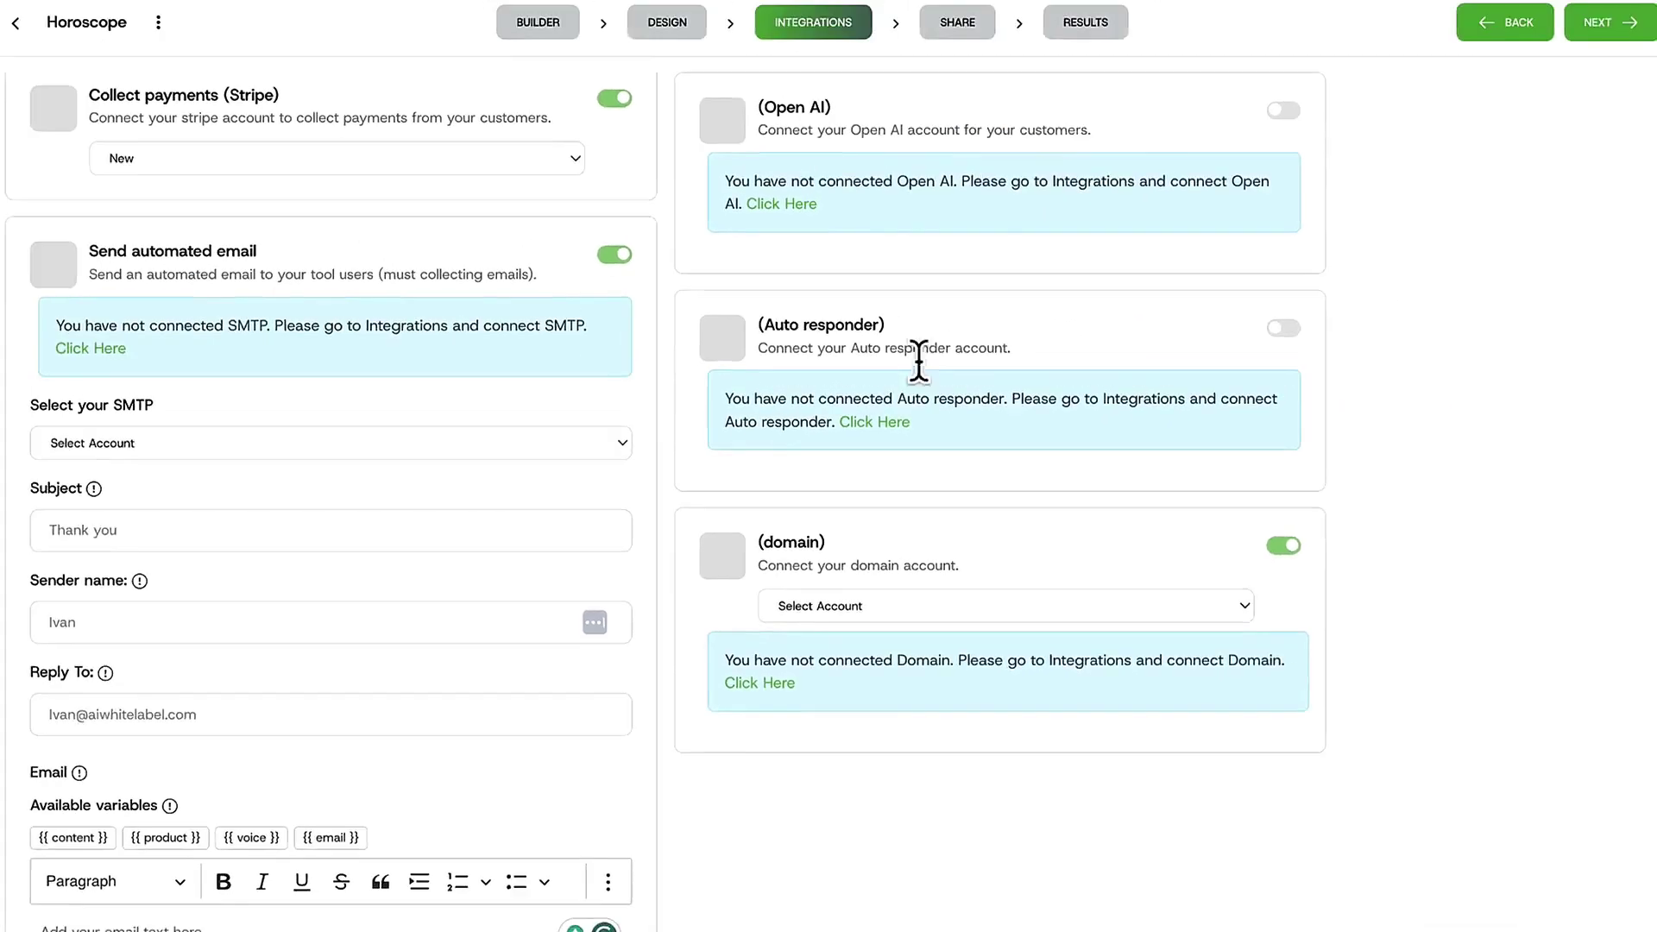
click(969, 39)
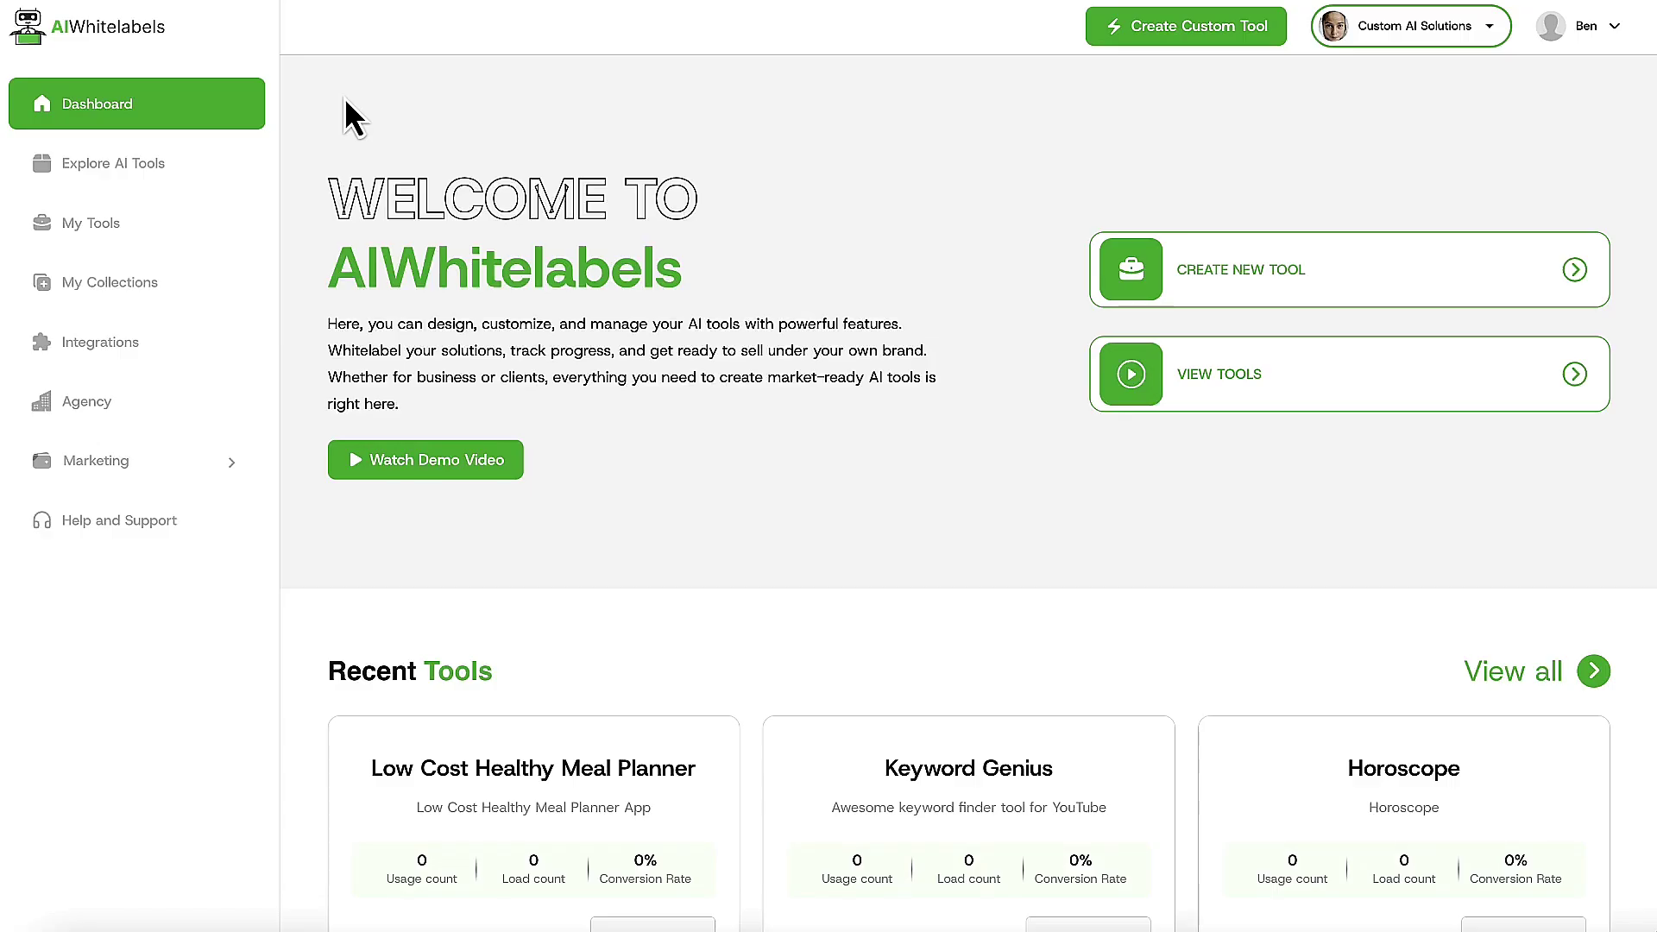
Step: Open My Tools and show the Actions menu for Low Cost Healthy Meal Planner
click(116, 230)
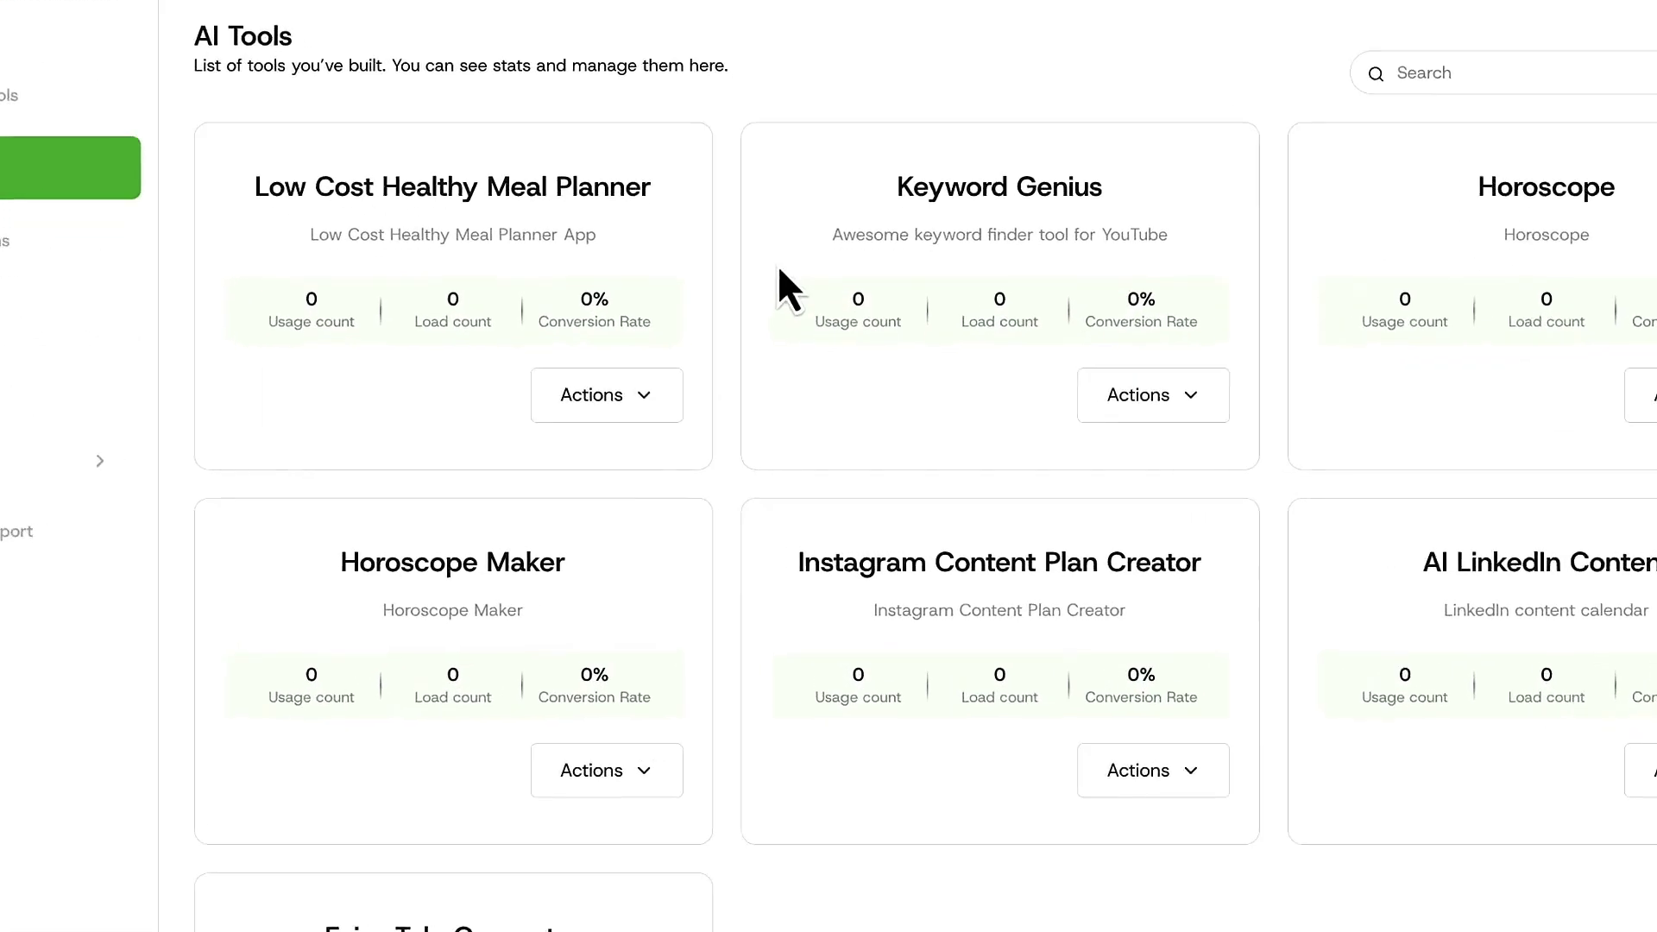
click(580, 384)
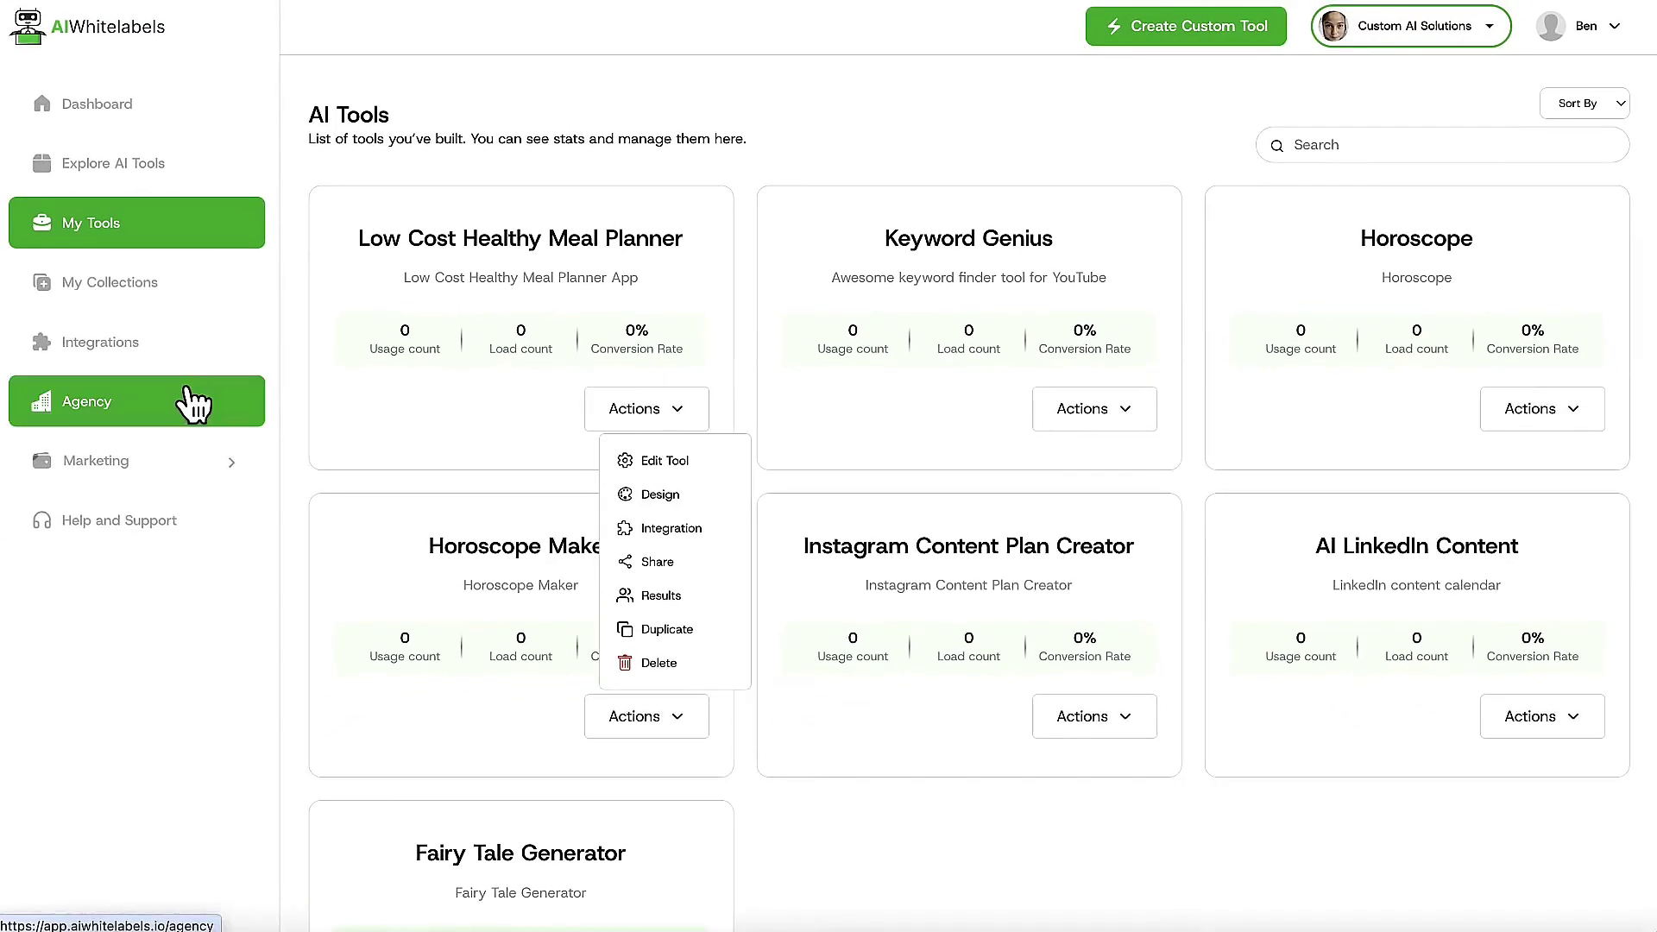
Step: Visit the Agency page and cancel out of the Create New Agency form
click(192, 404)
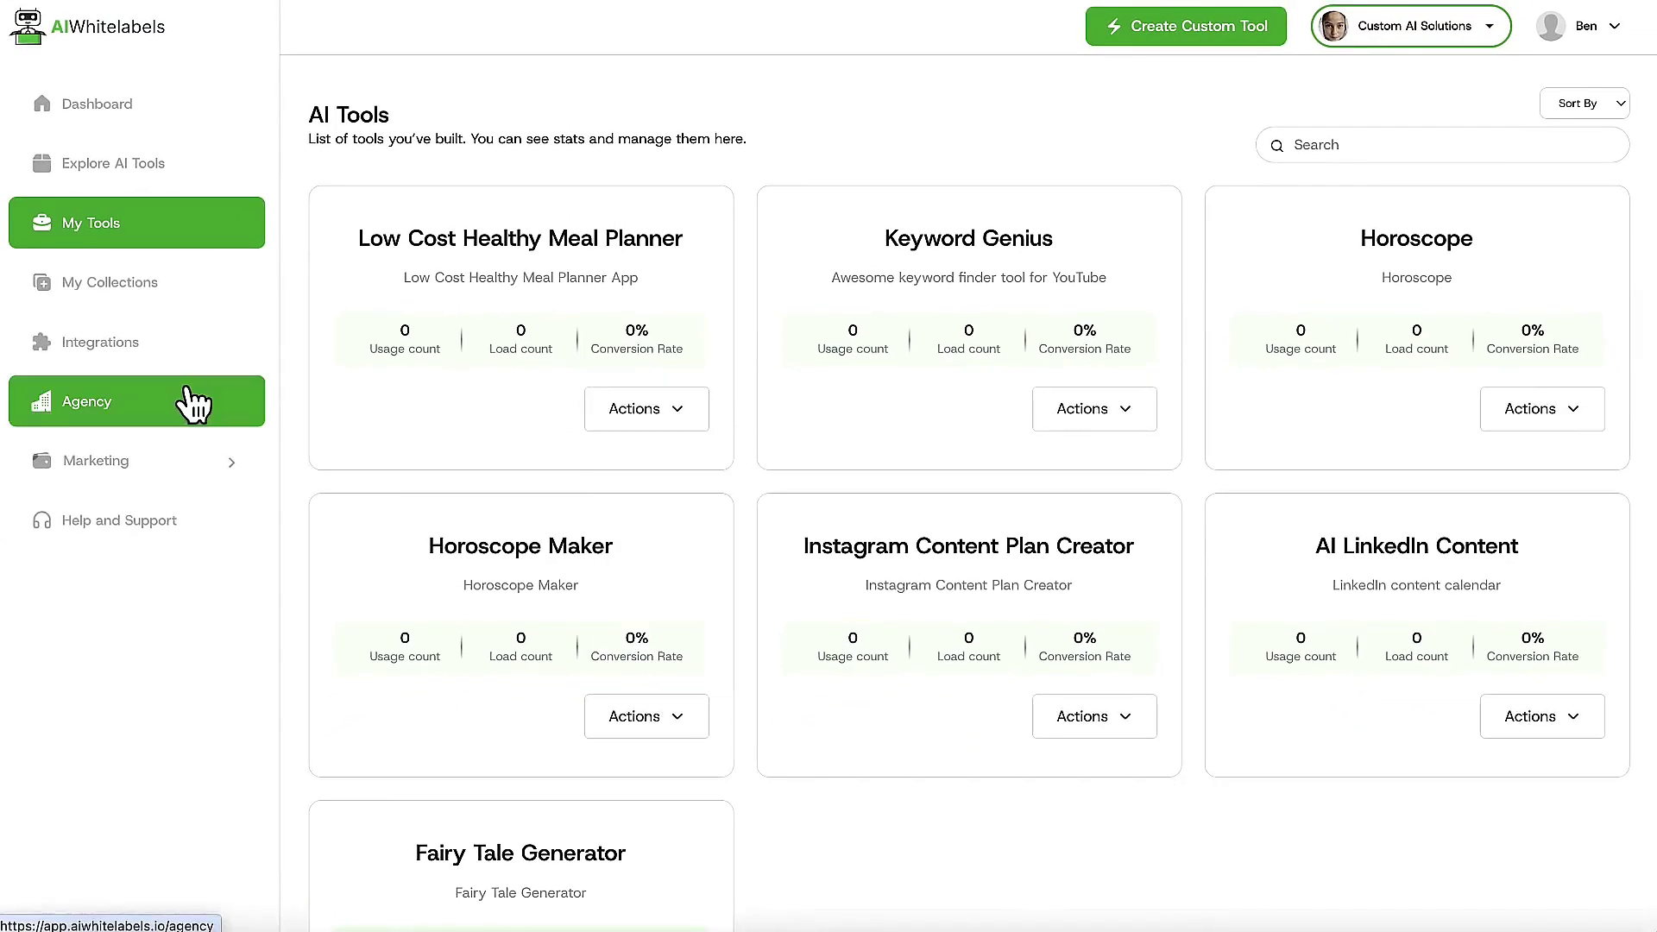
click(1237, 115)
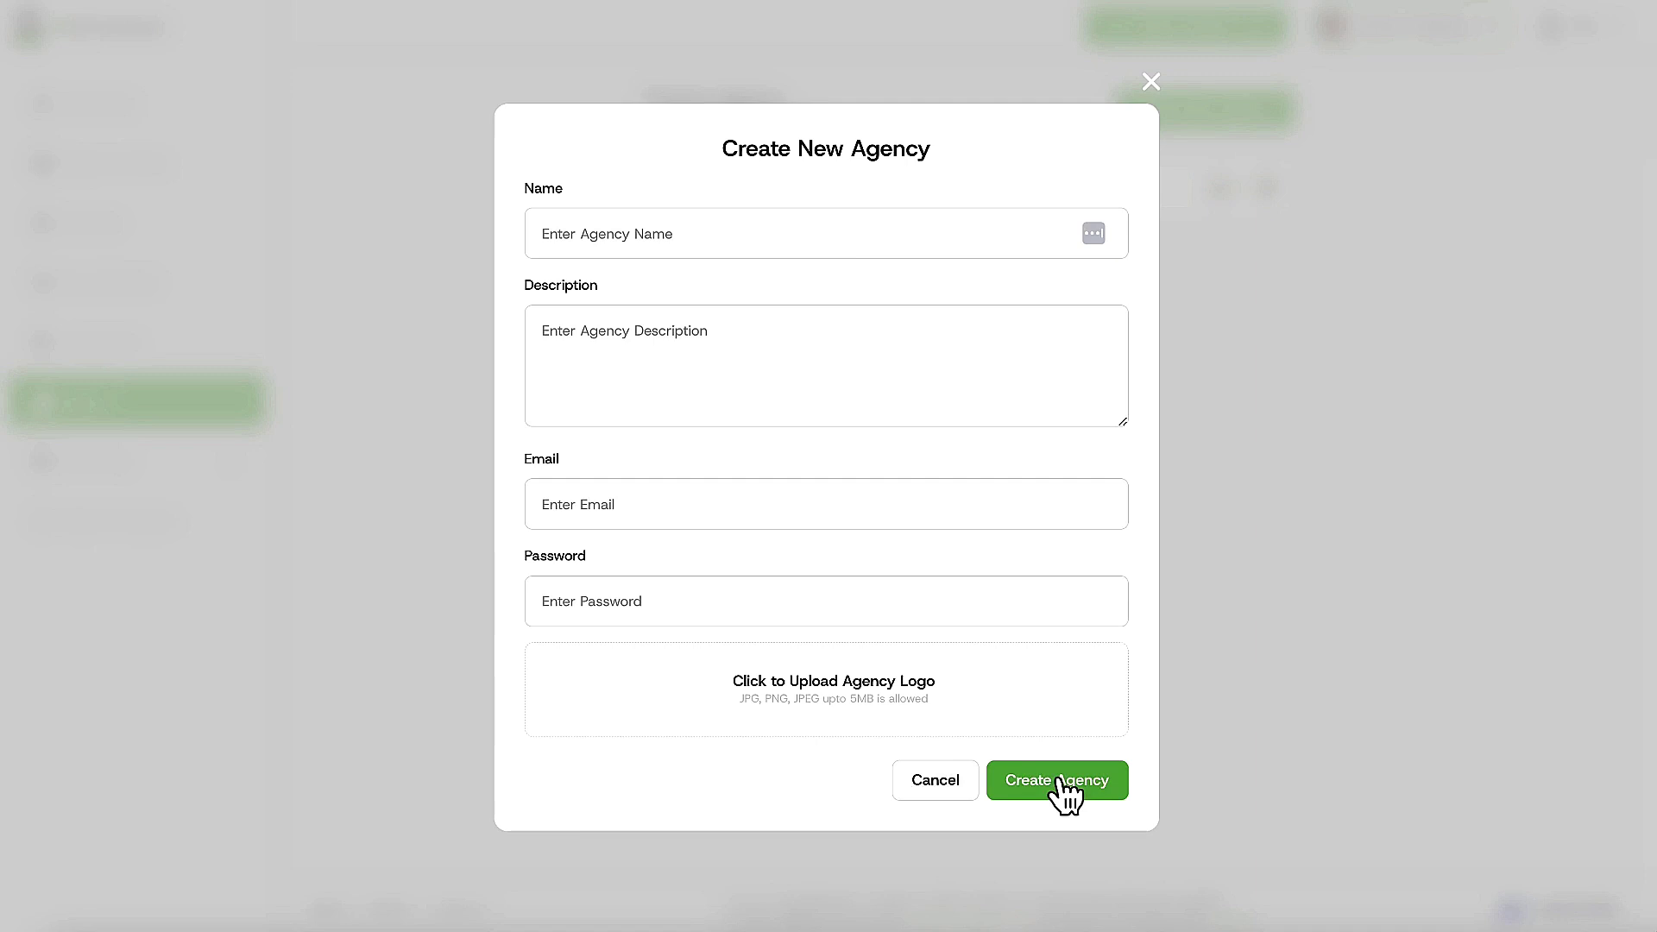
click(1152, 83)
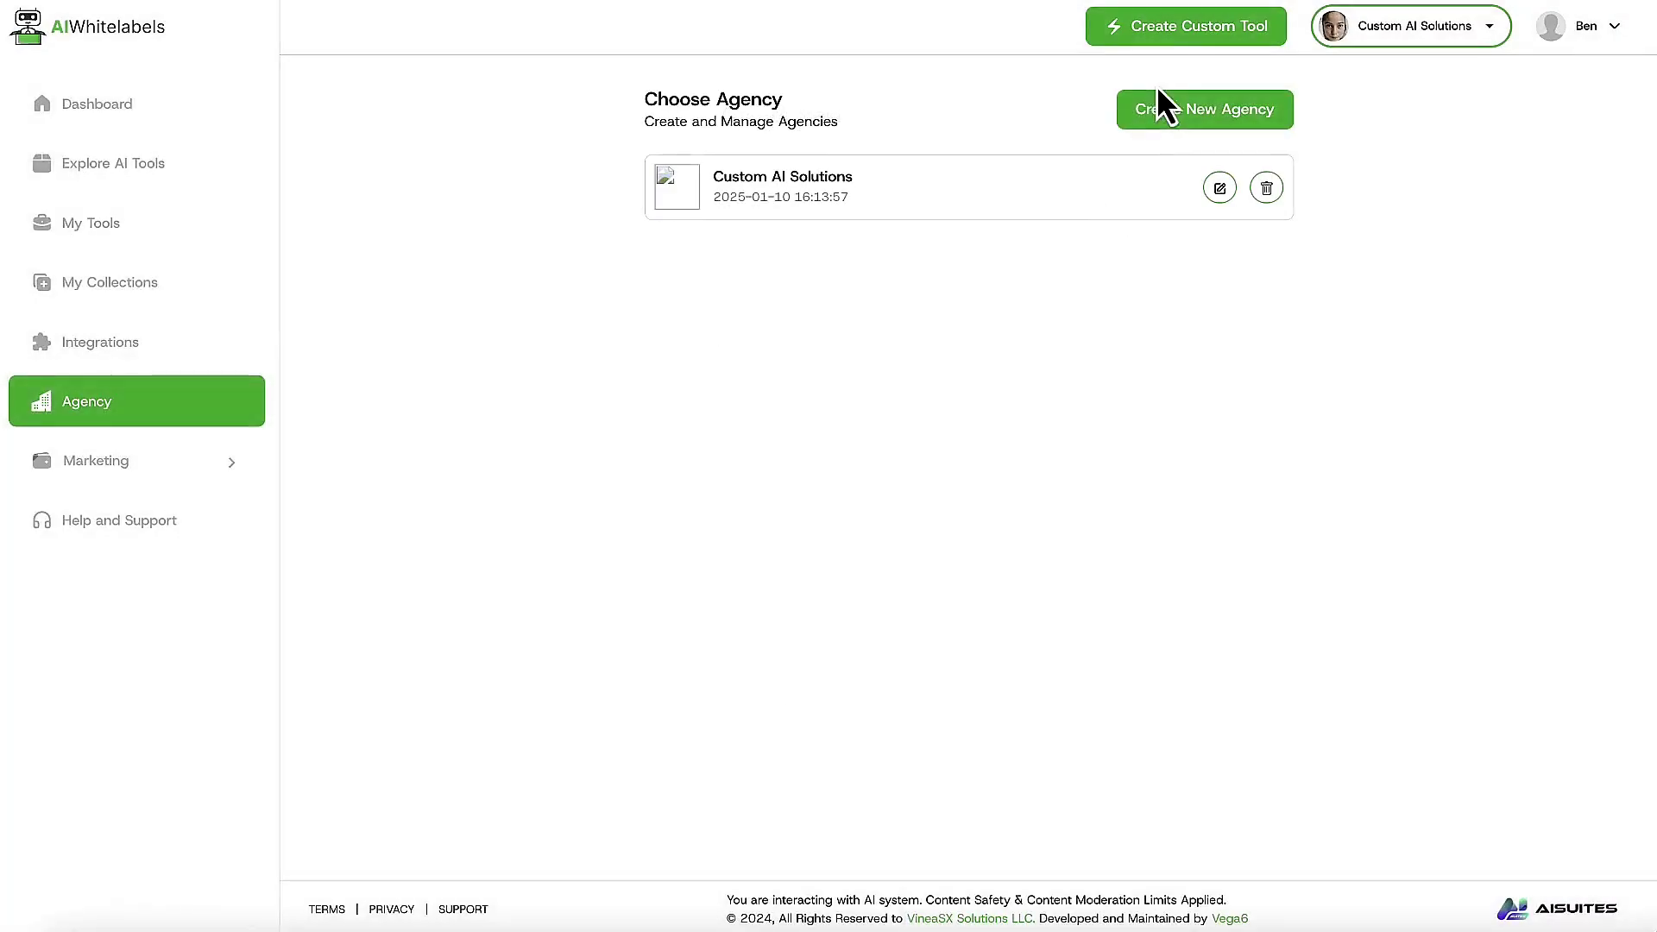
Step: Expand Marketing and open the Video Maker campaign list
click(192, 468)
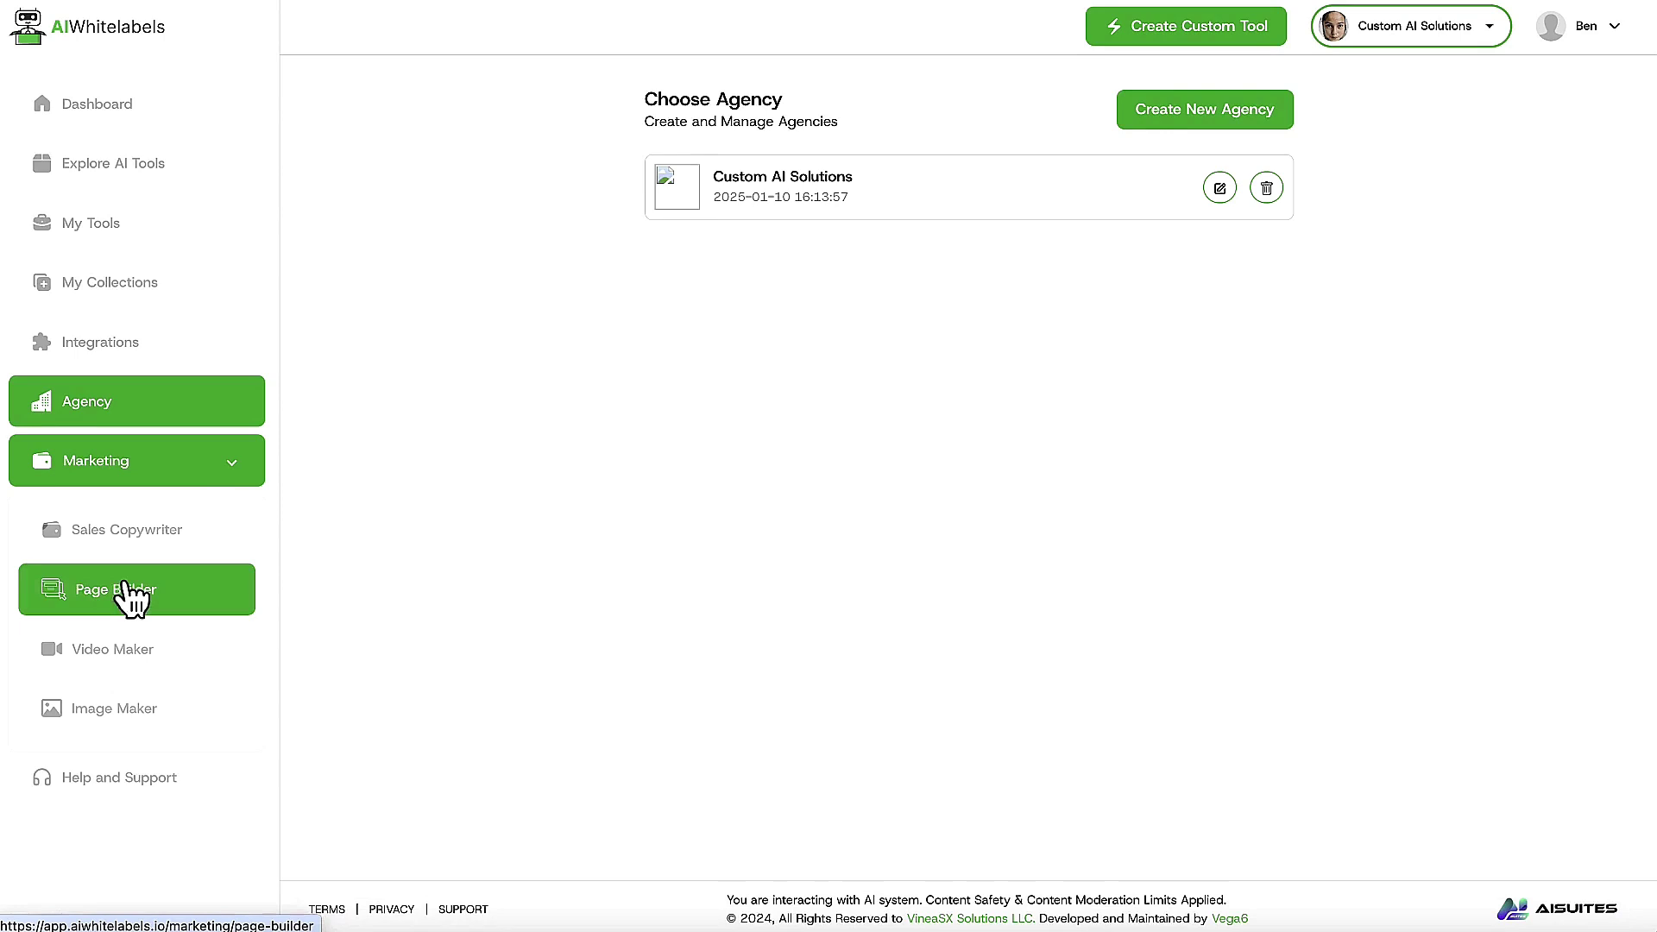
click(115, 651)
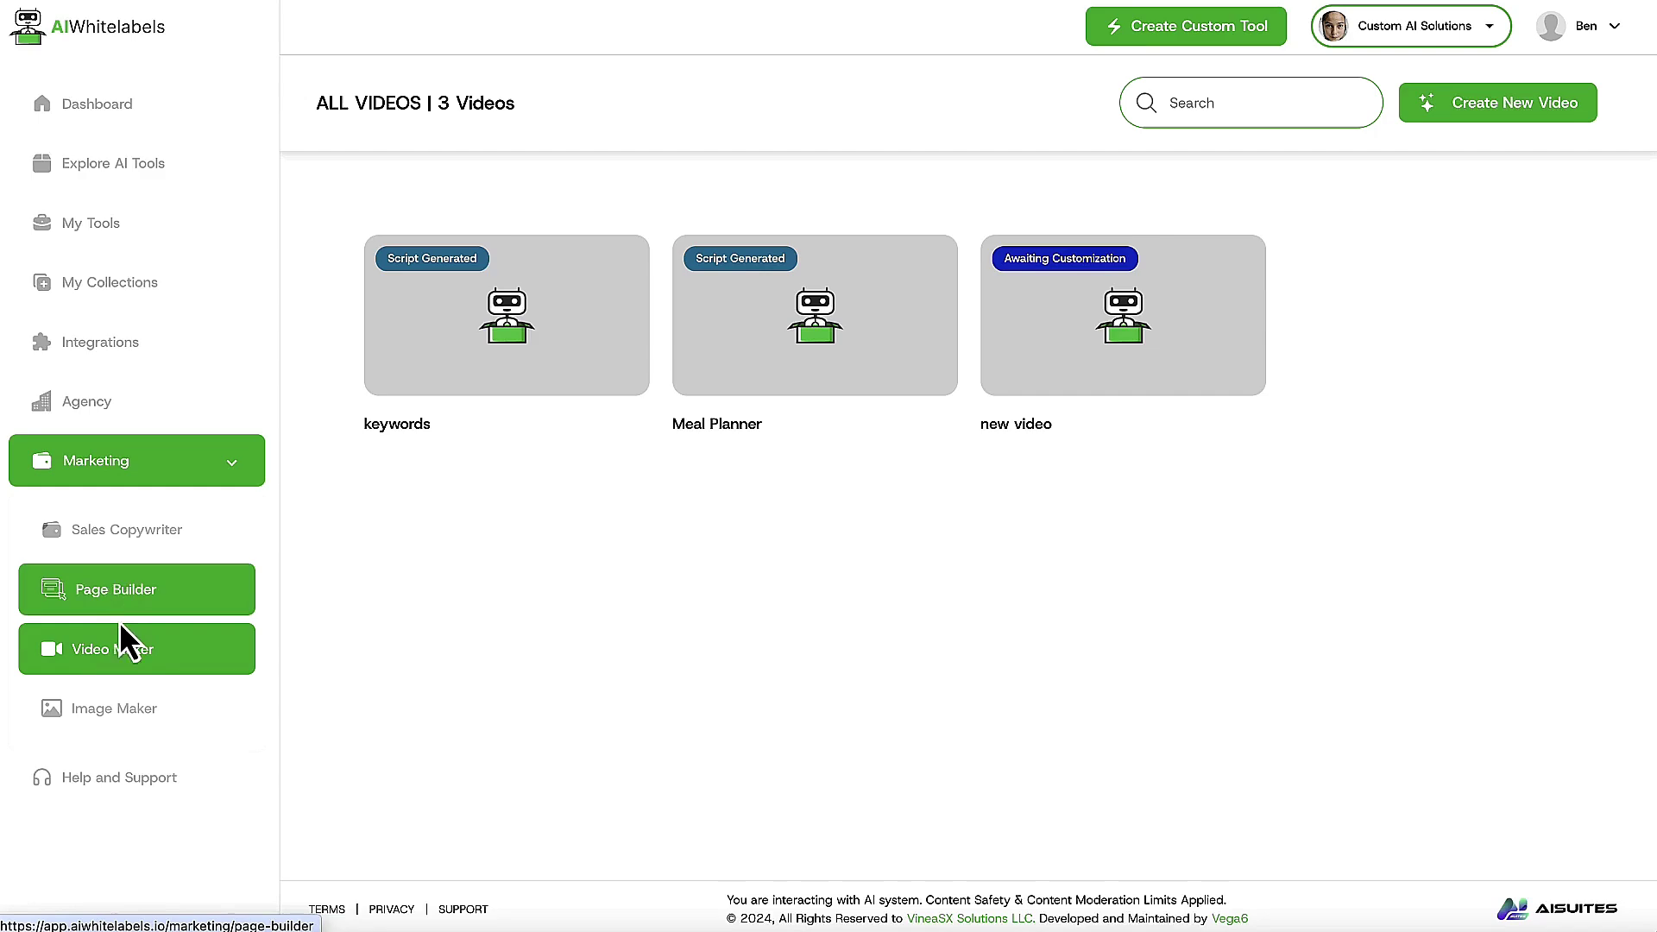
Step: Create a video campaign with topic Keyword Genius and Informative style, generating its script
click(1468, 111)
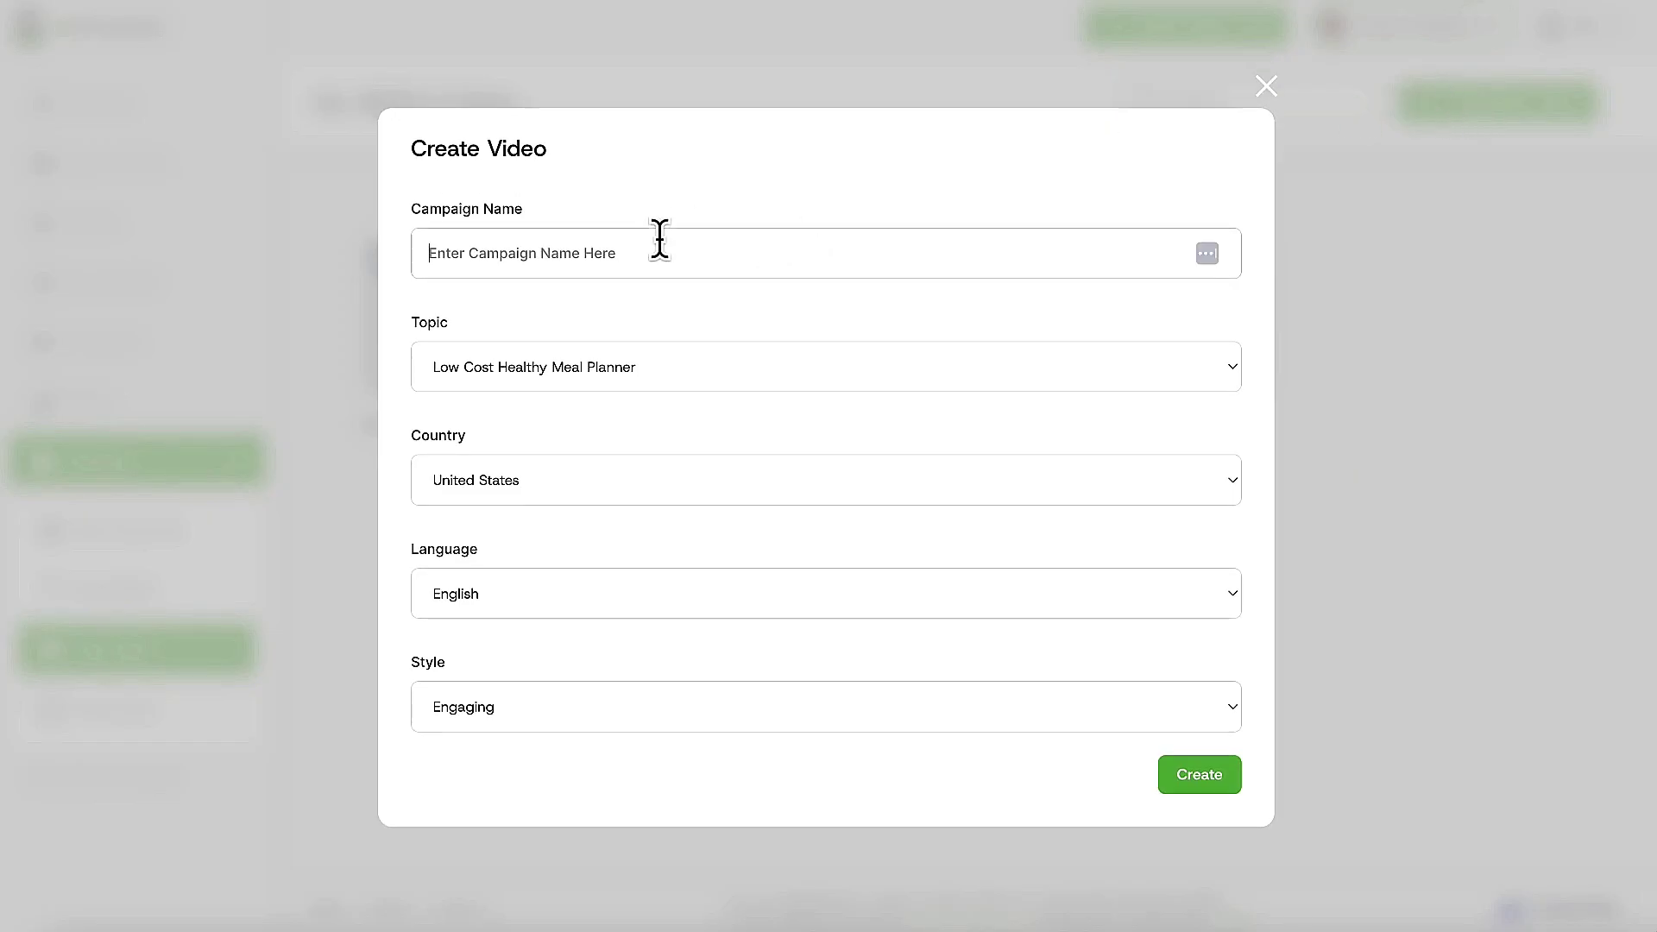
text(keywords)
click(495, 373)
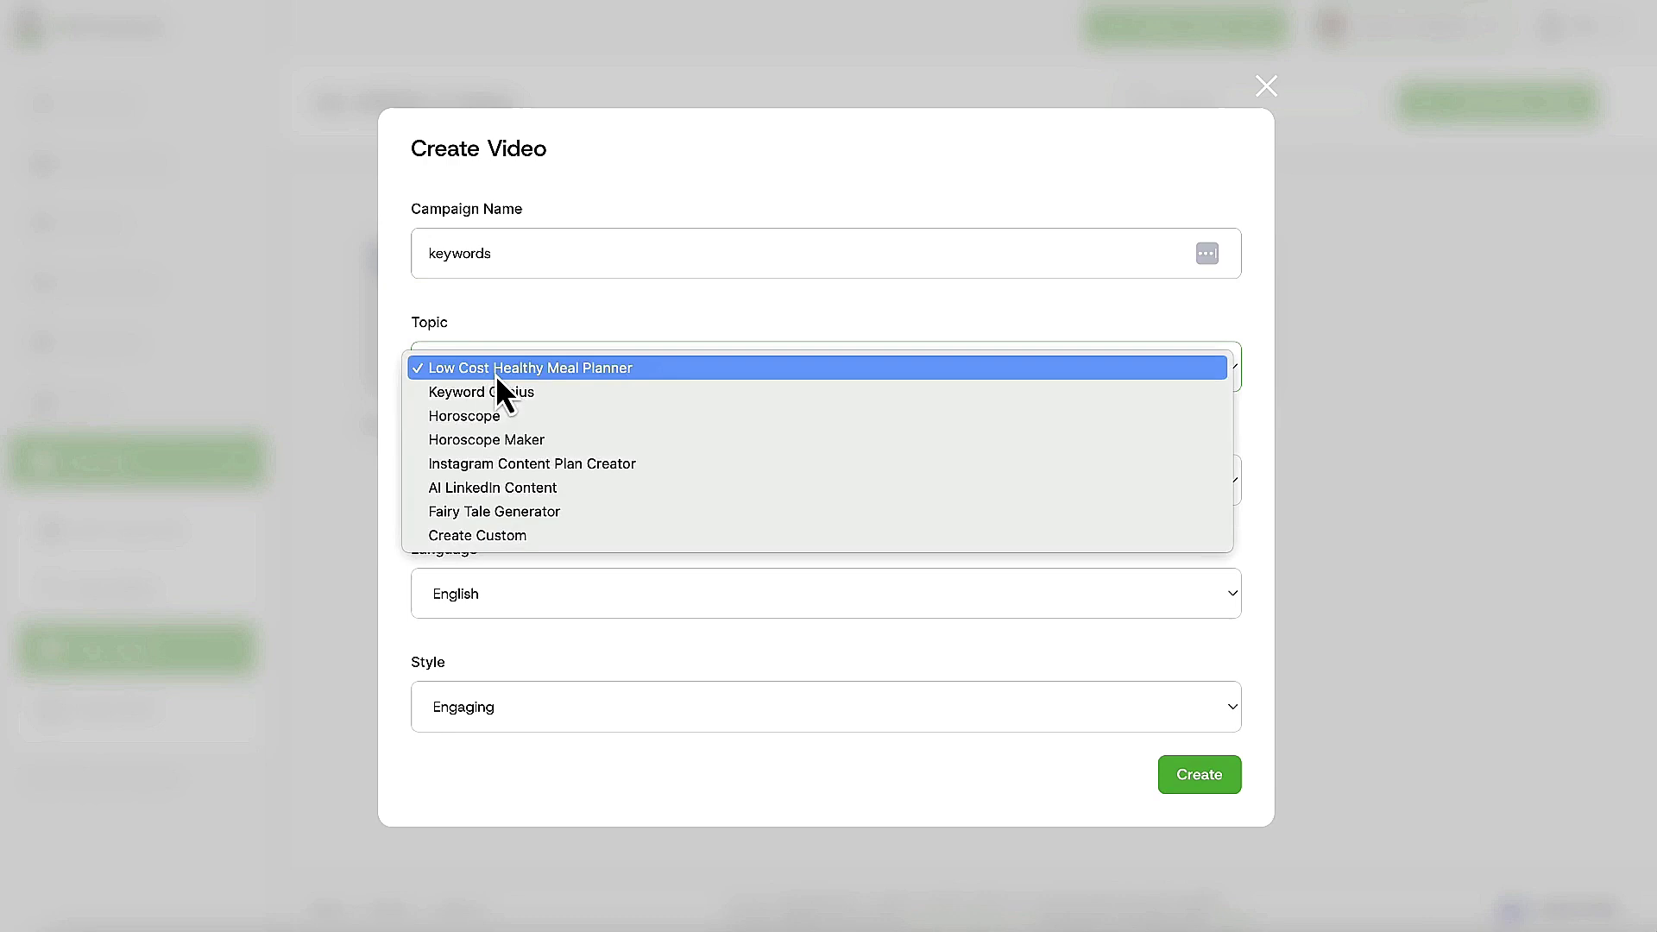
click(499, 393)
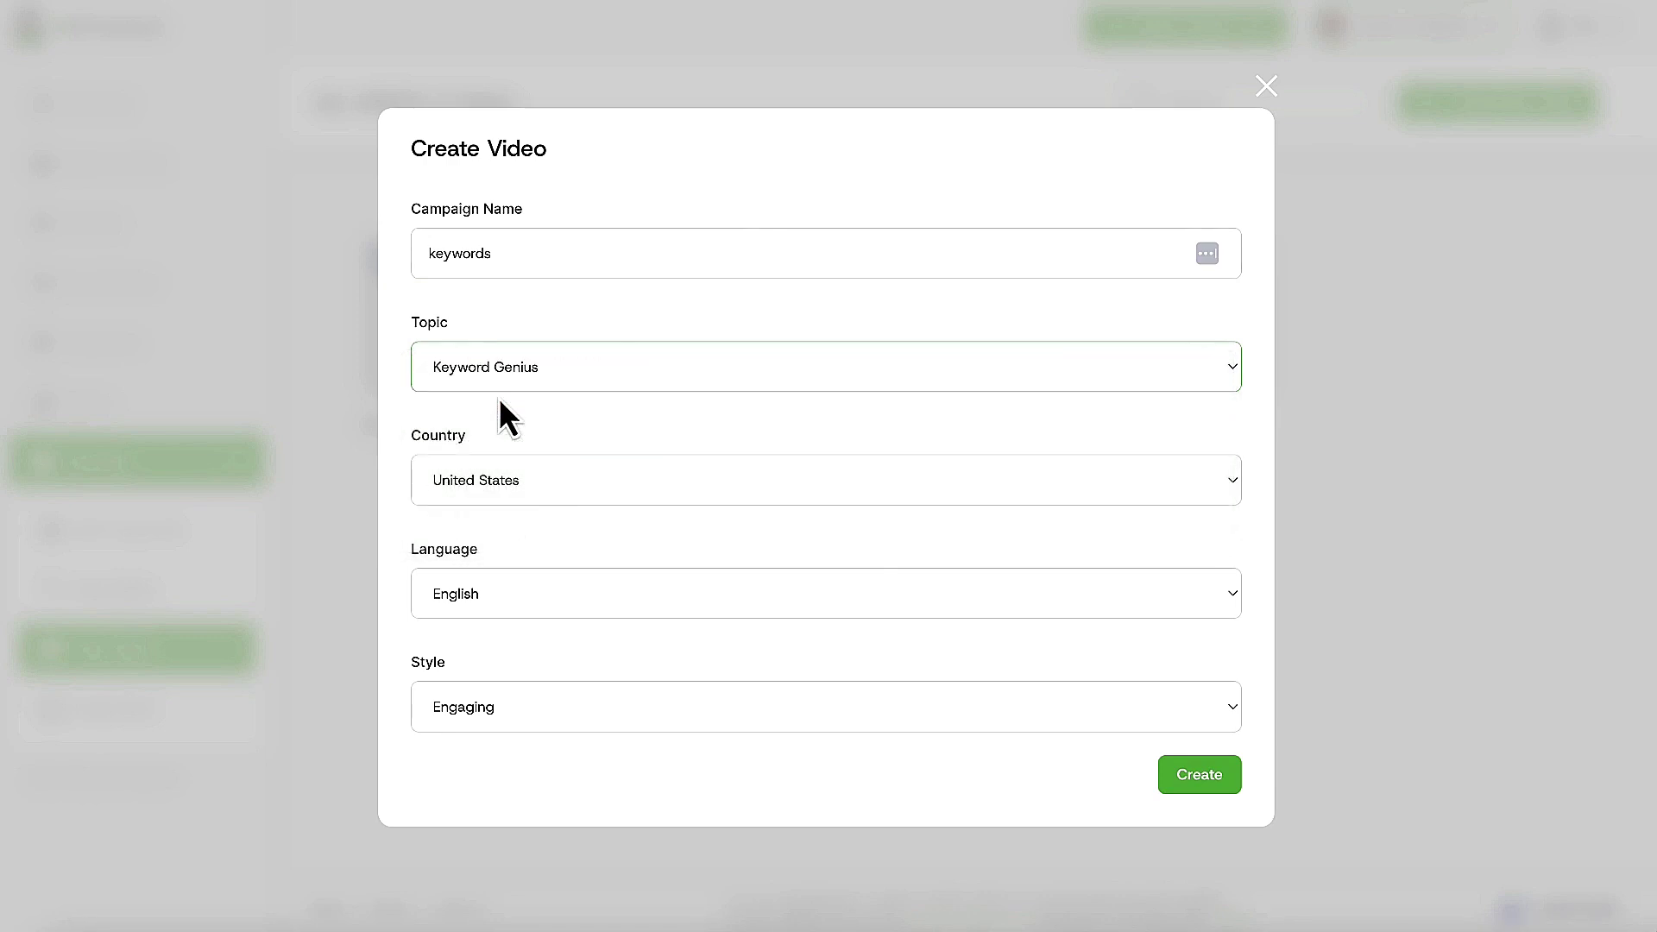
click(525, 696)
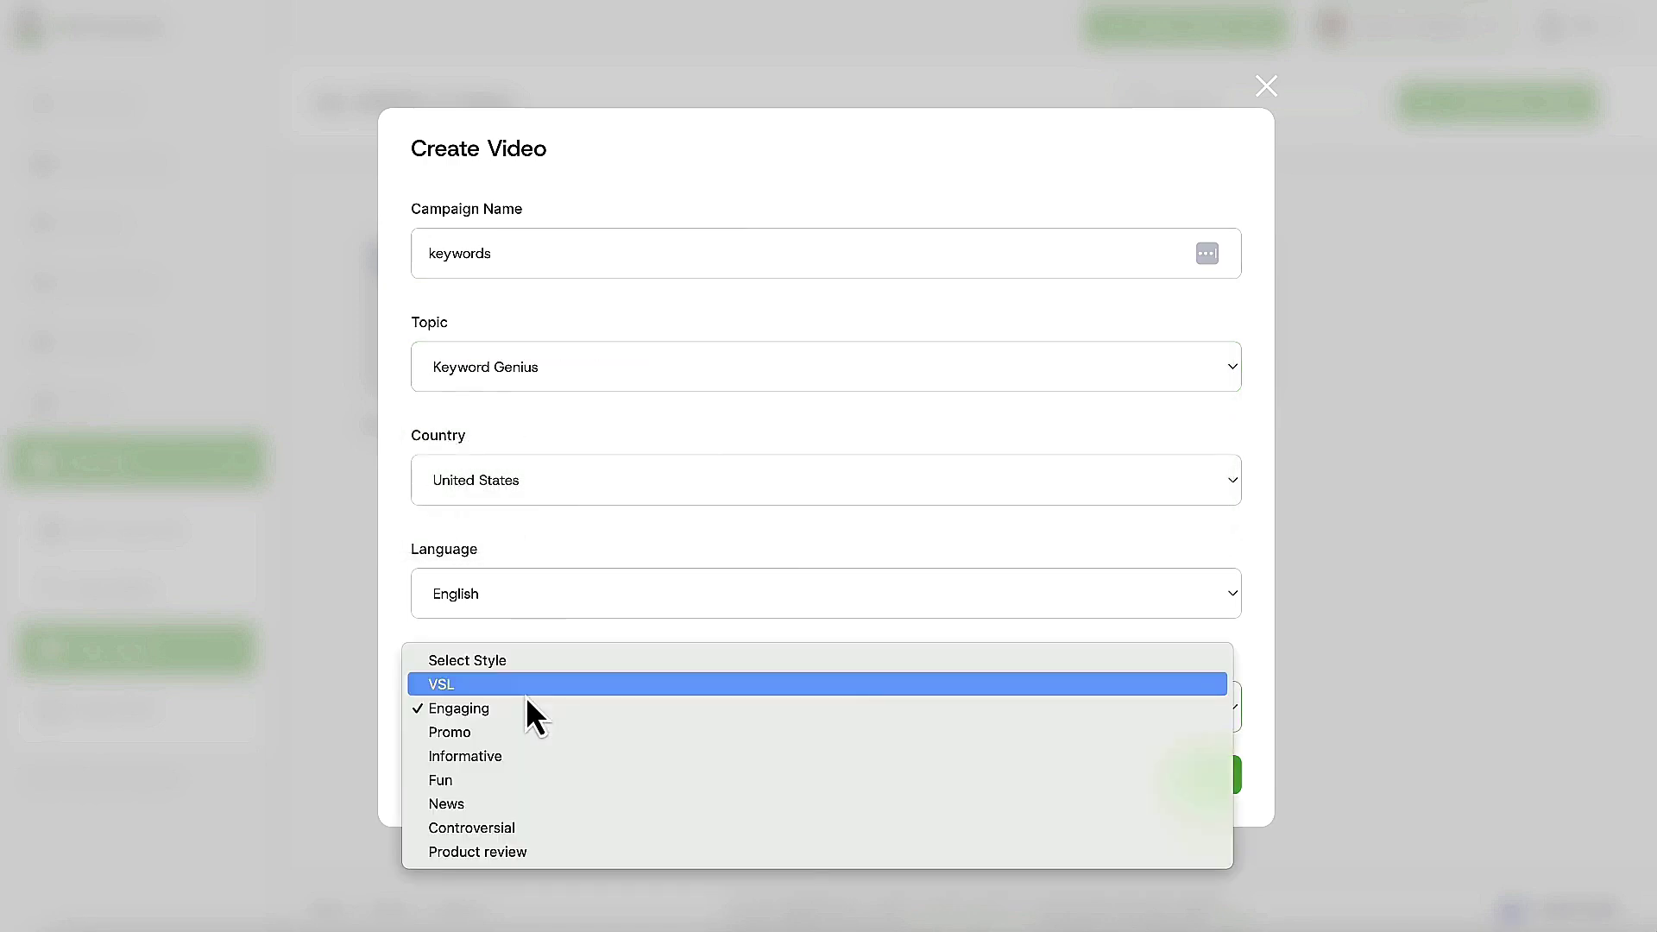
click(530, 755)
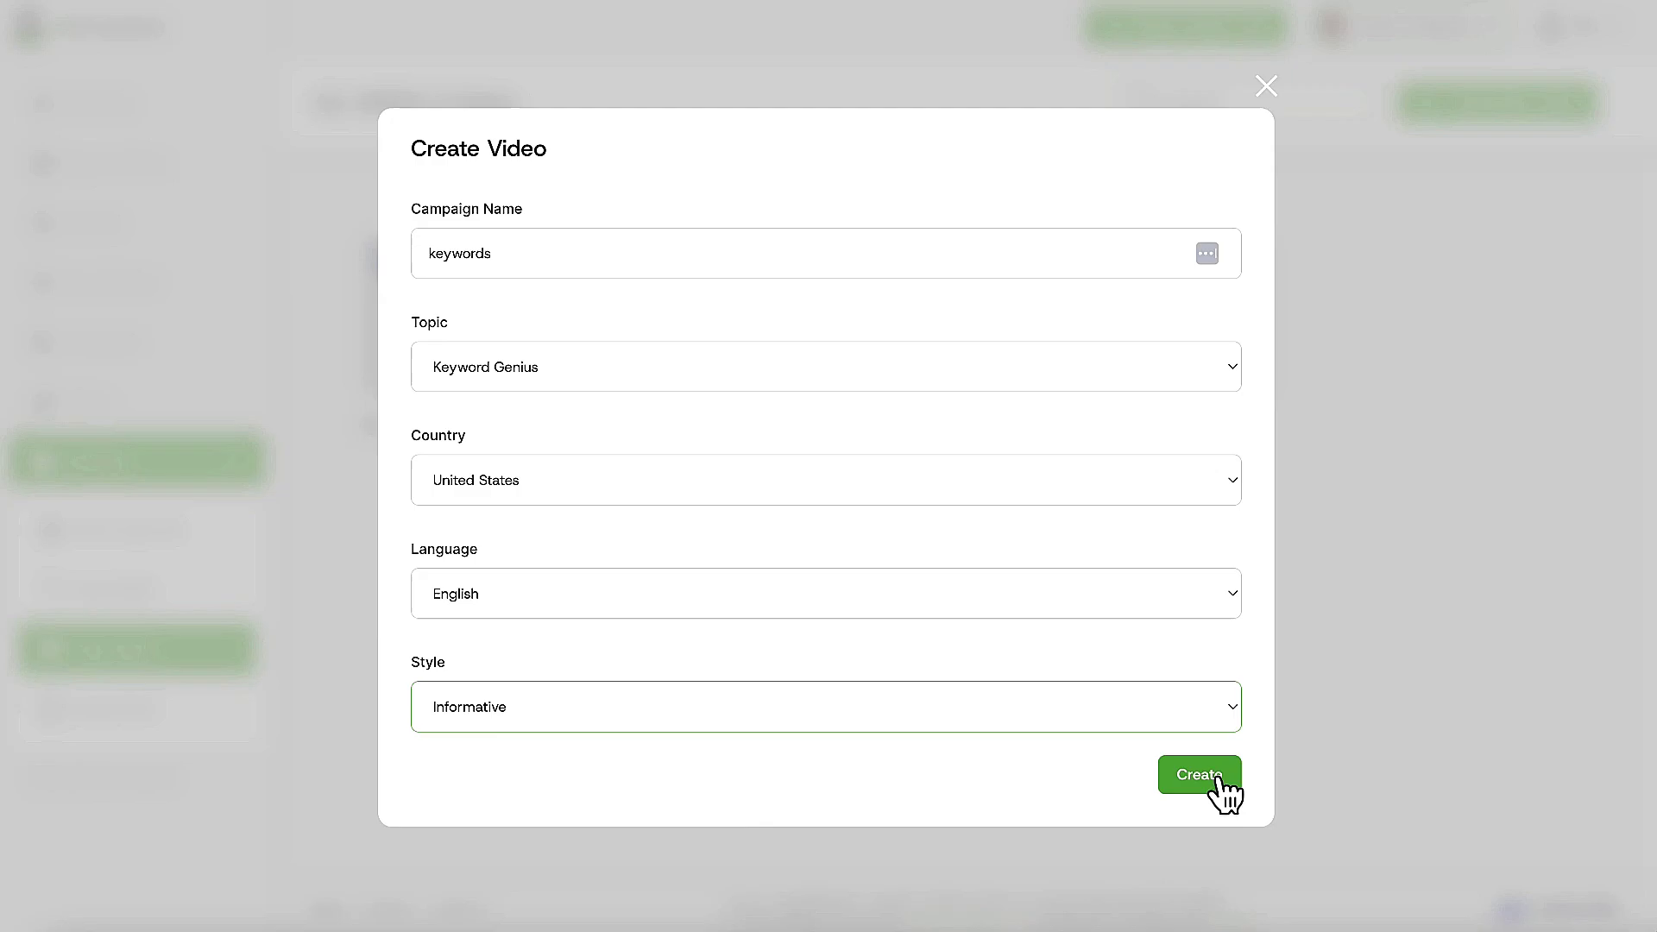
click(1200, 775)
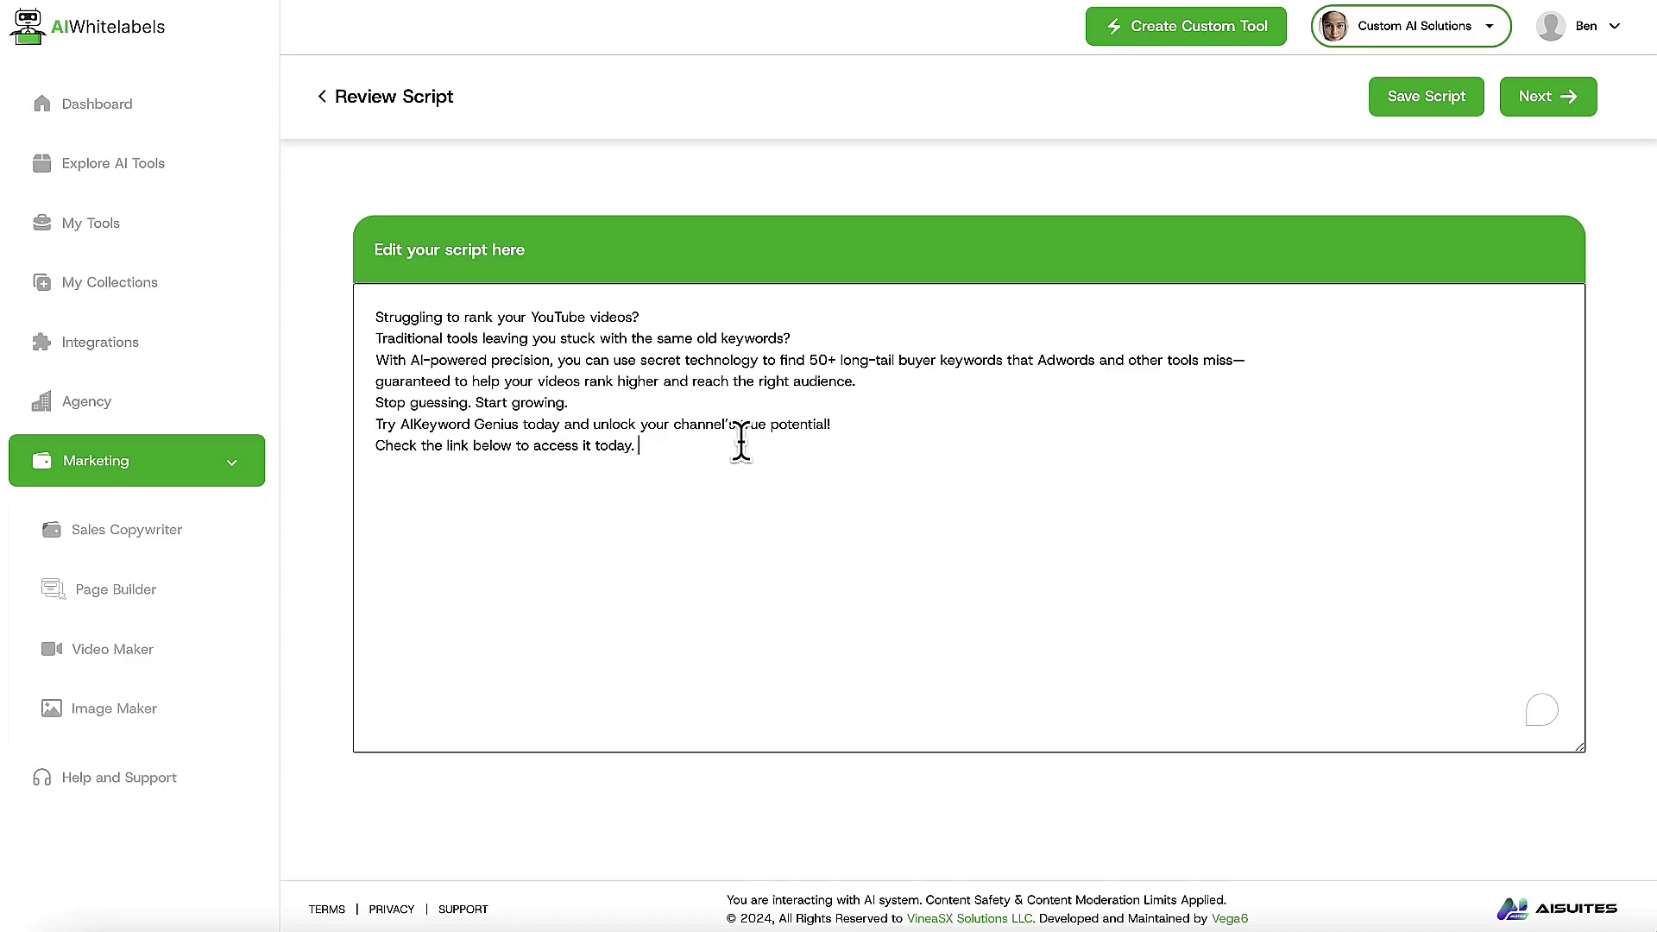
Step: Generate a 16:9 stock-image video from the keywords script
click(1564, 101)
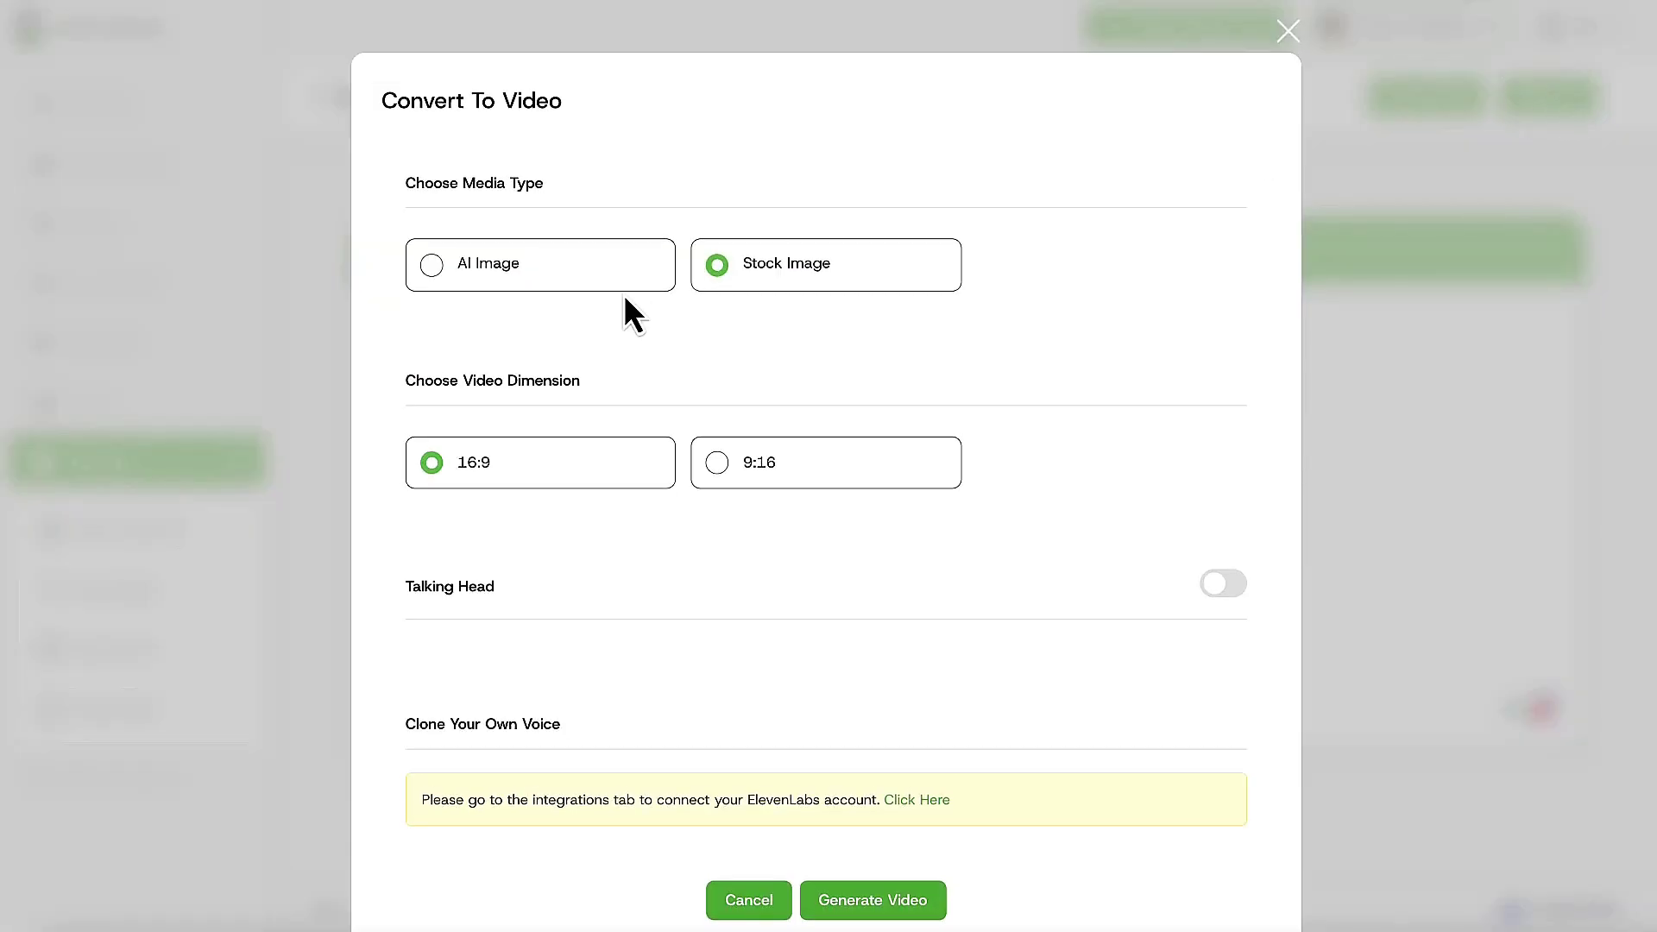
scroll(623, 293, down, 1)
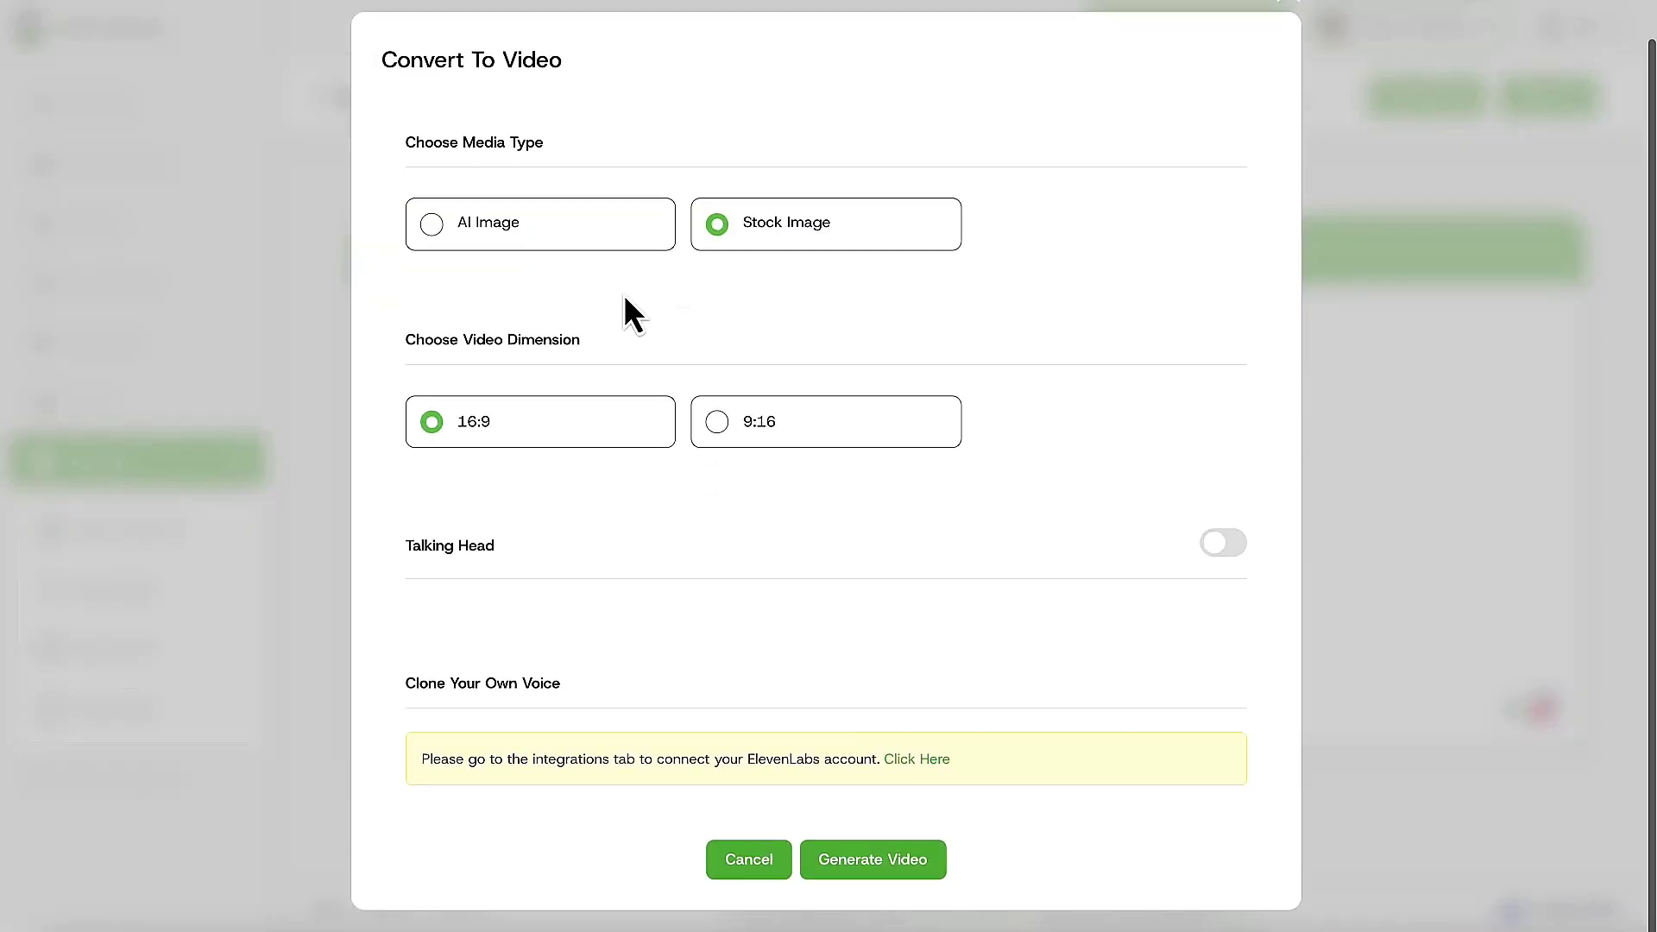
click(891, 860)
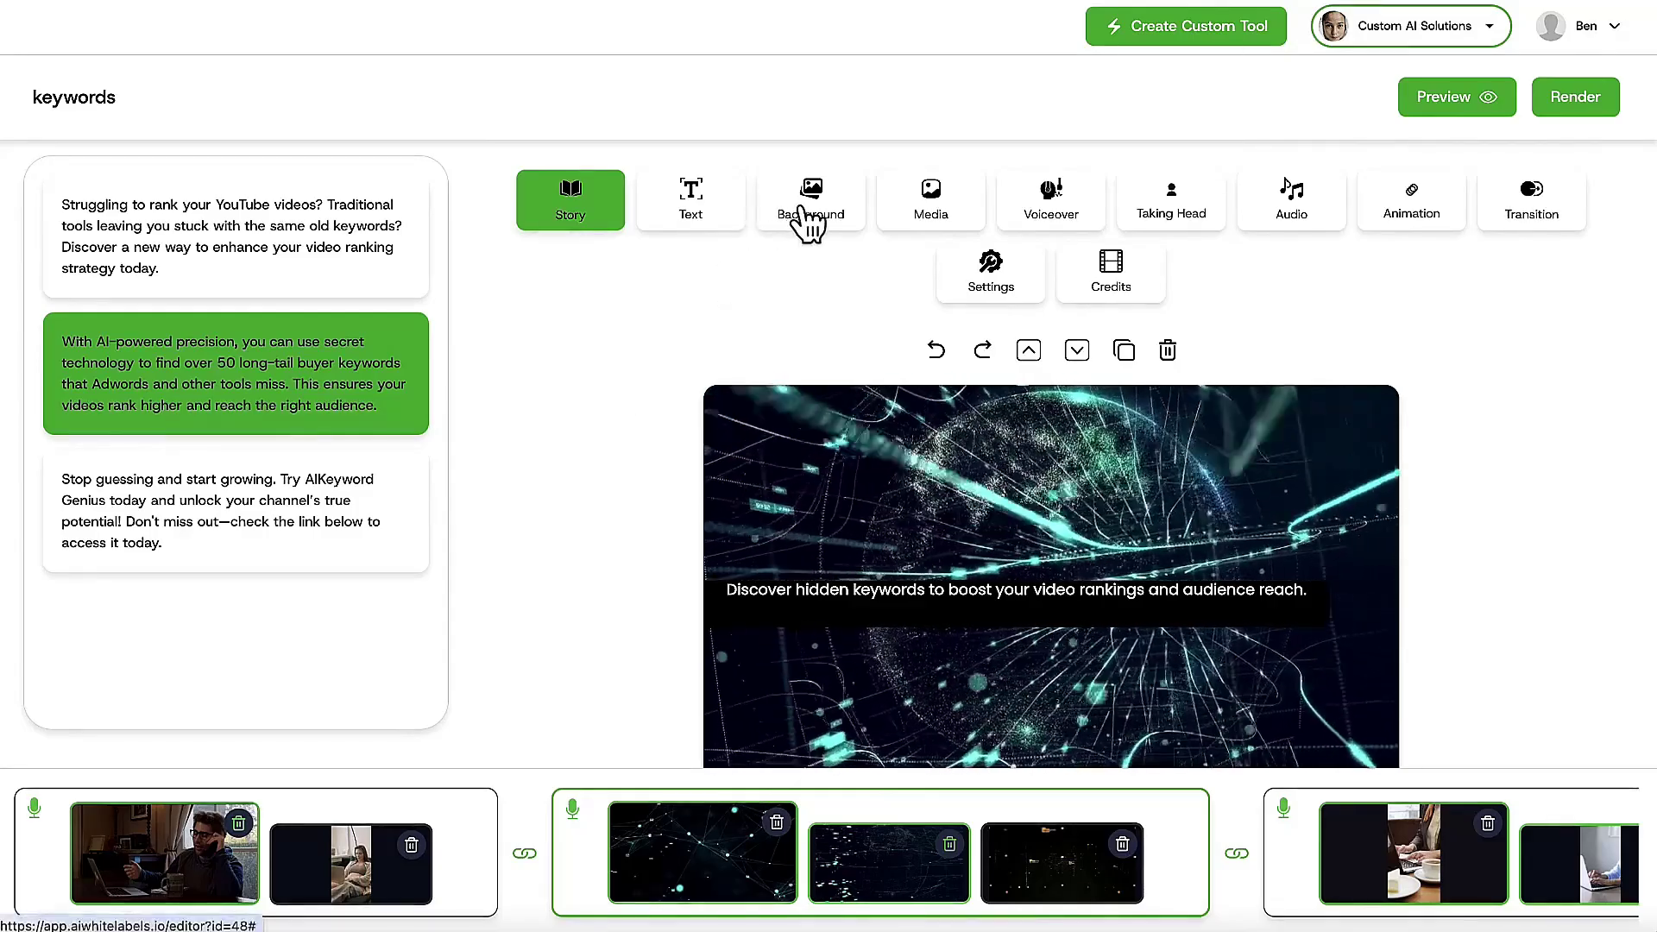
Step: Browse the scene's background, solid colour and media options in the video editor
click(807, 218)
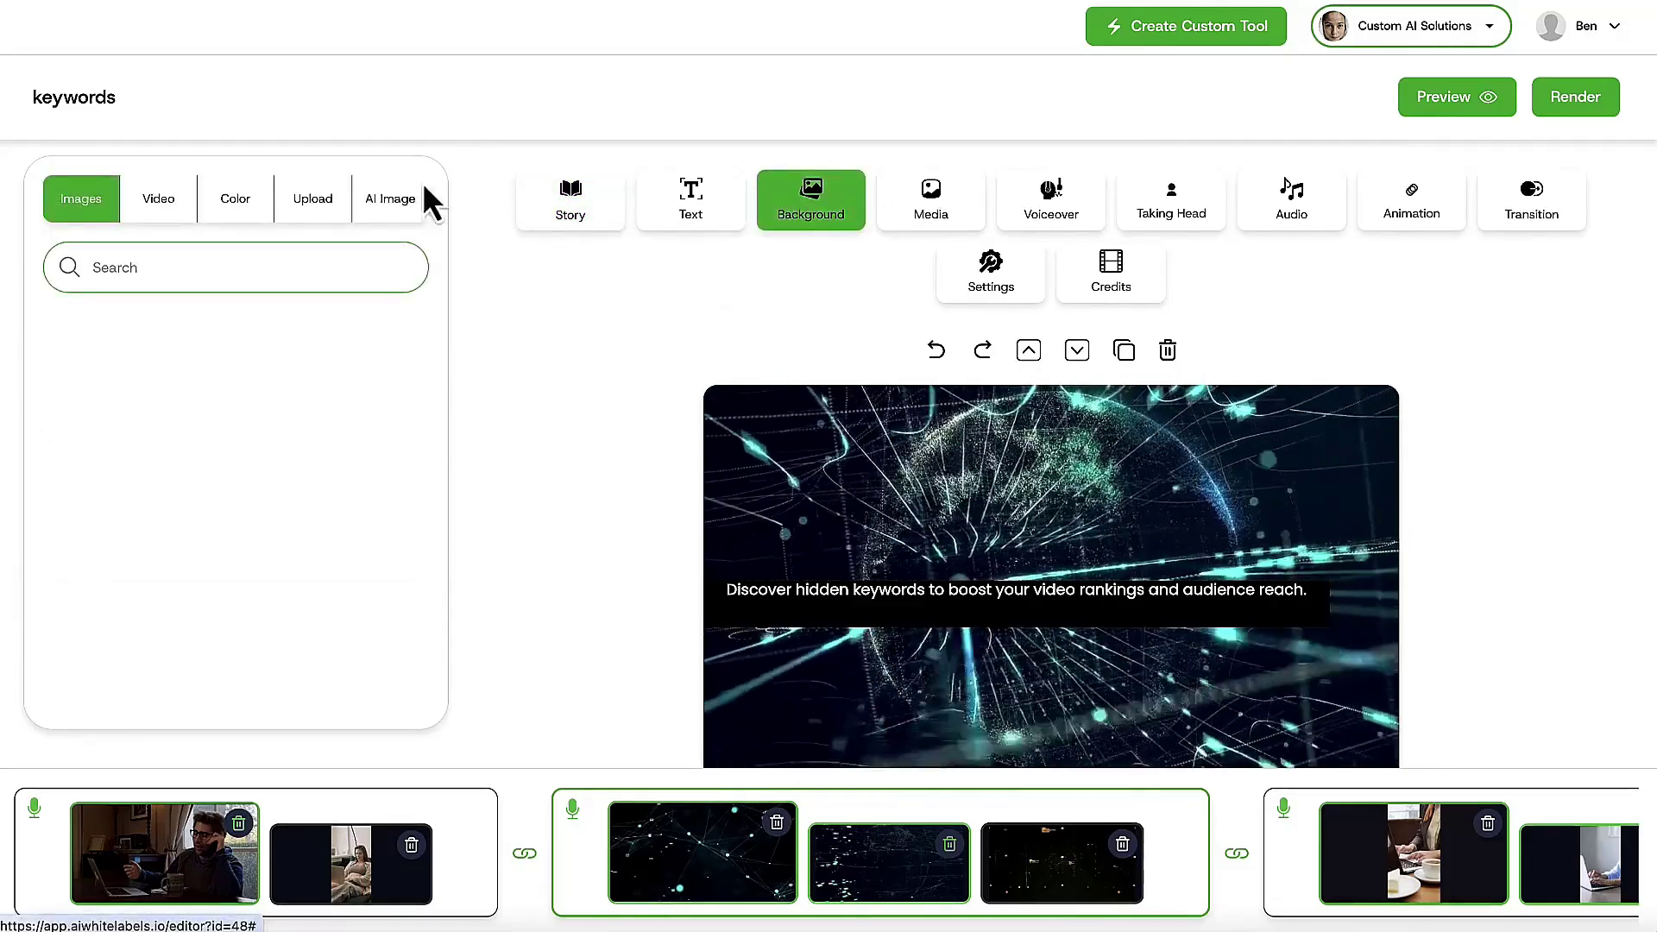
click(170, 207)
click(238, 212)
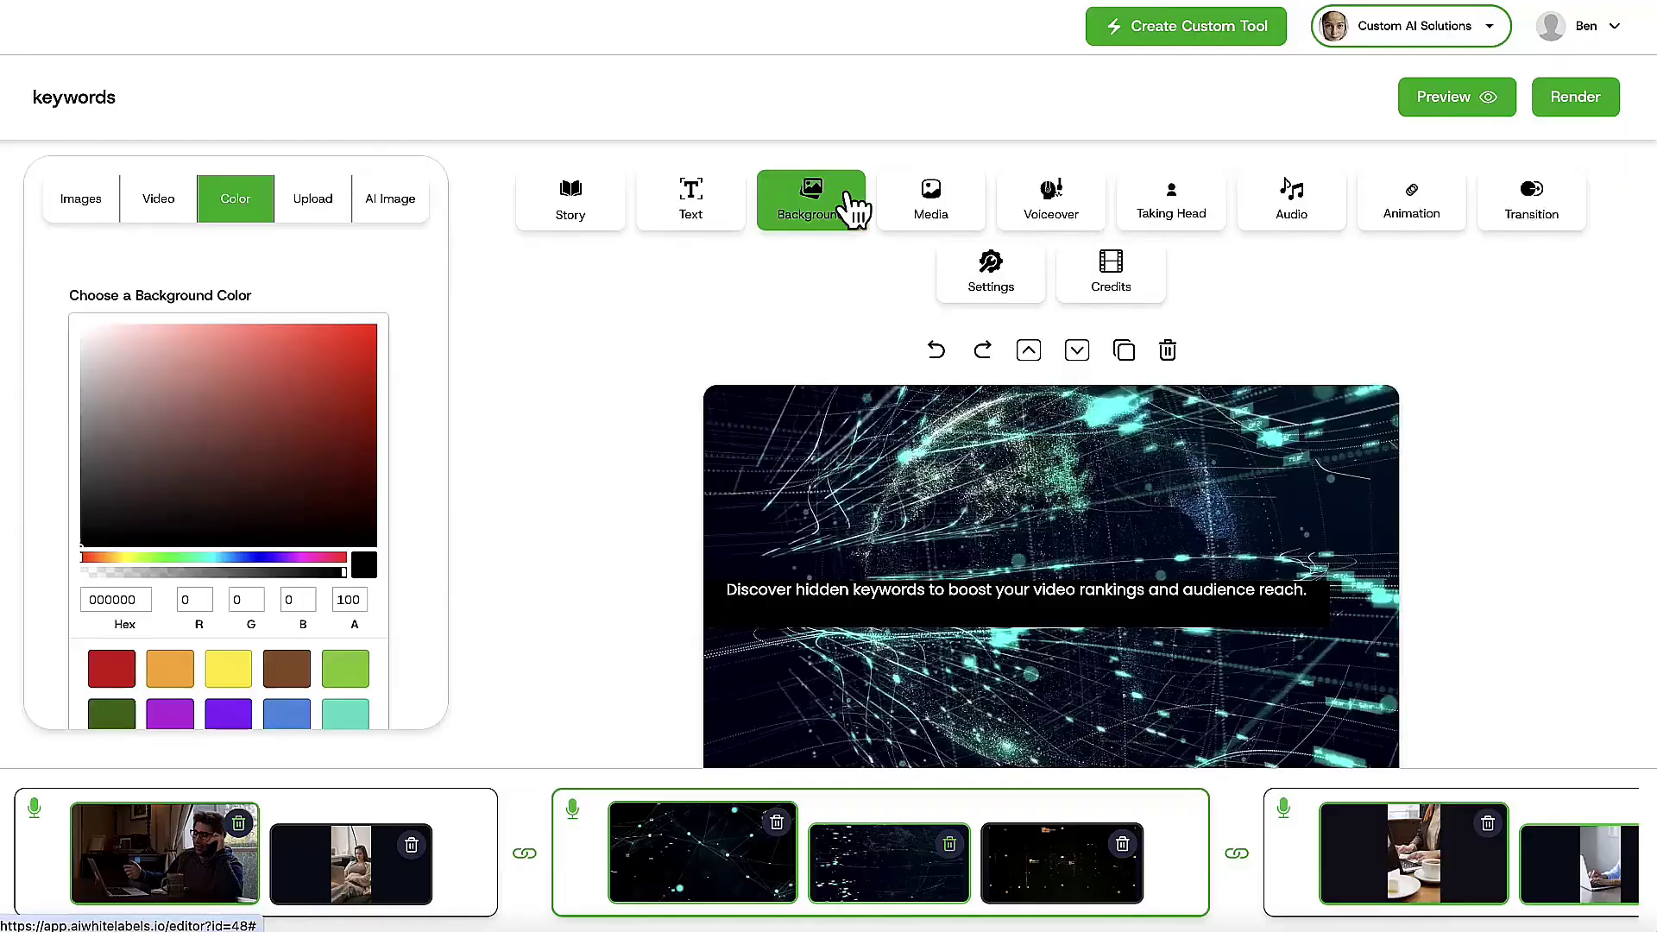
click(931, 228)
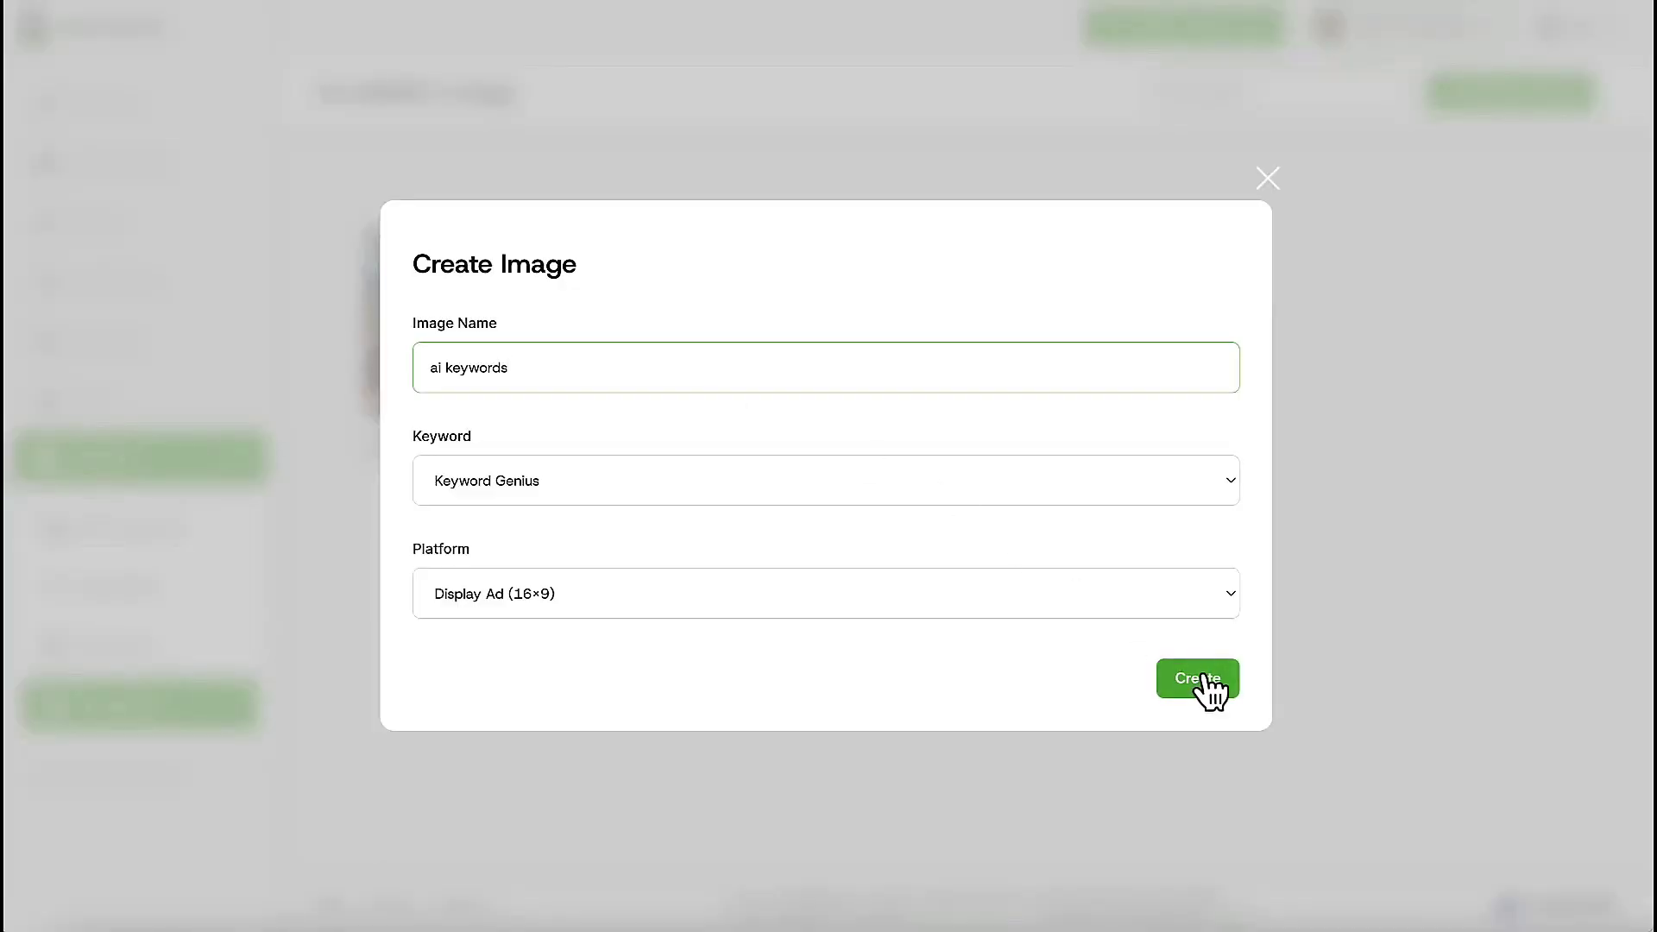
Step: Open the robot image in the editor and place an 'Add a heading' title near its top
click(1198, 679)
click(327, 288)
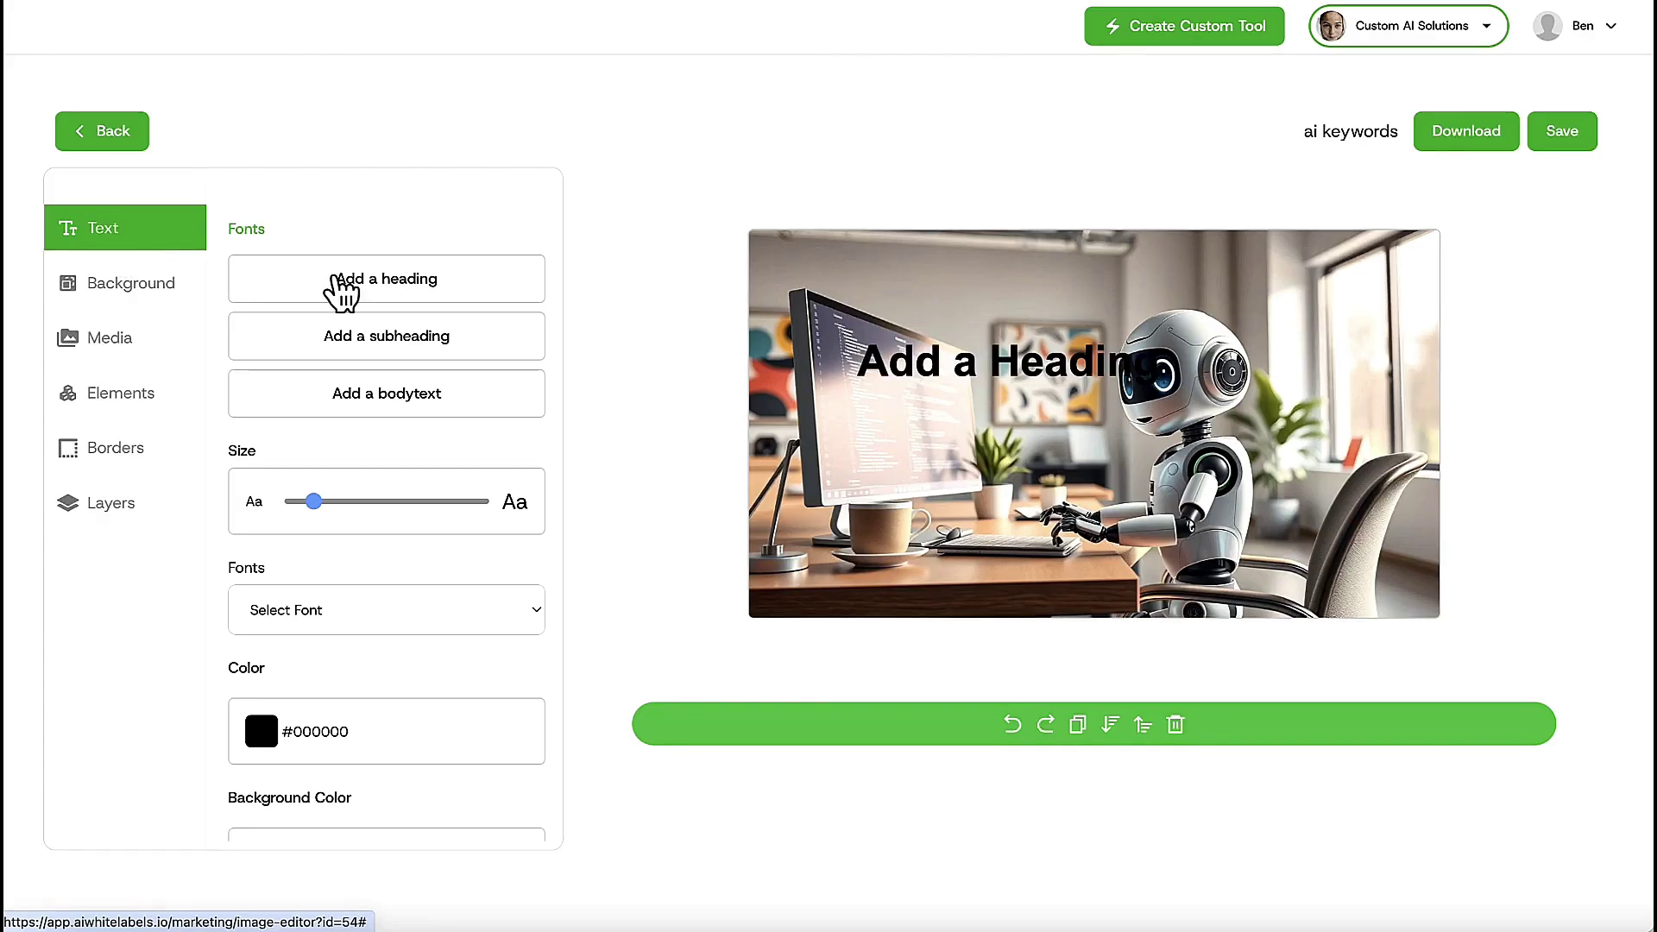
mouse_move(1027, 363)
mouse_down()
mouse_move(1004, 347)
mouse_move(1008, 291)
mouse_up()
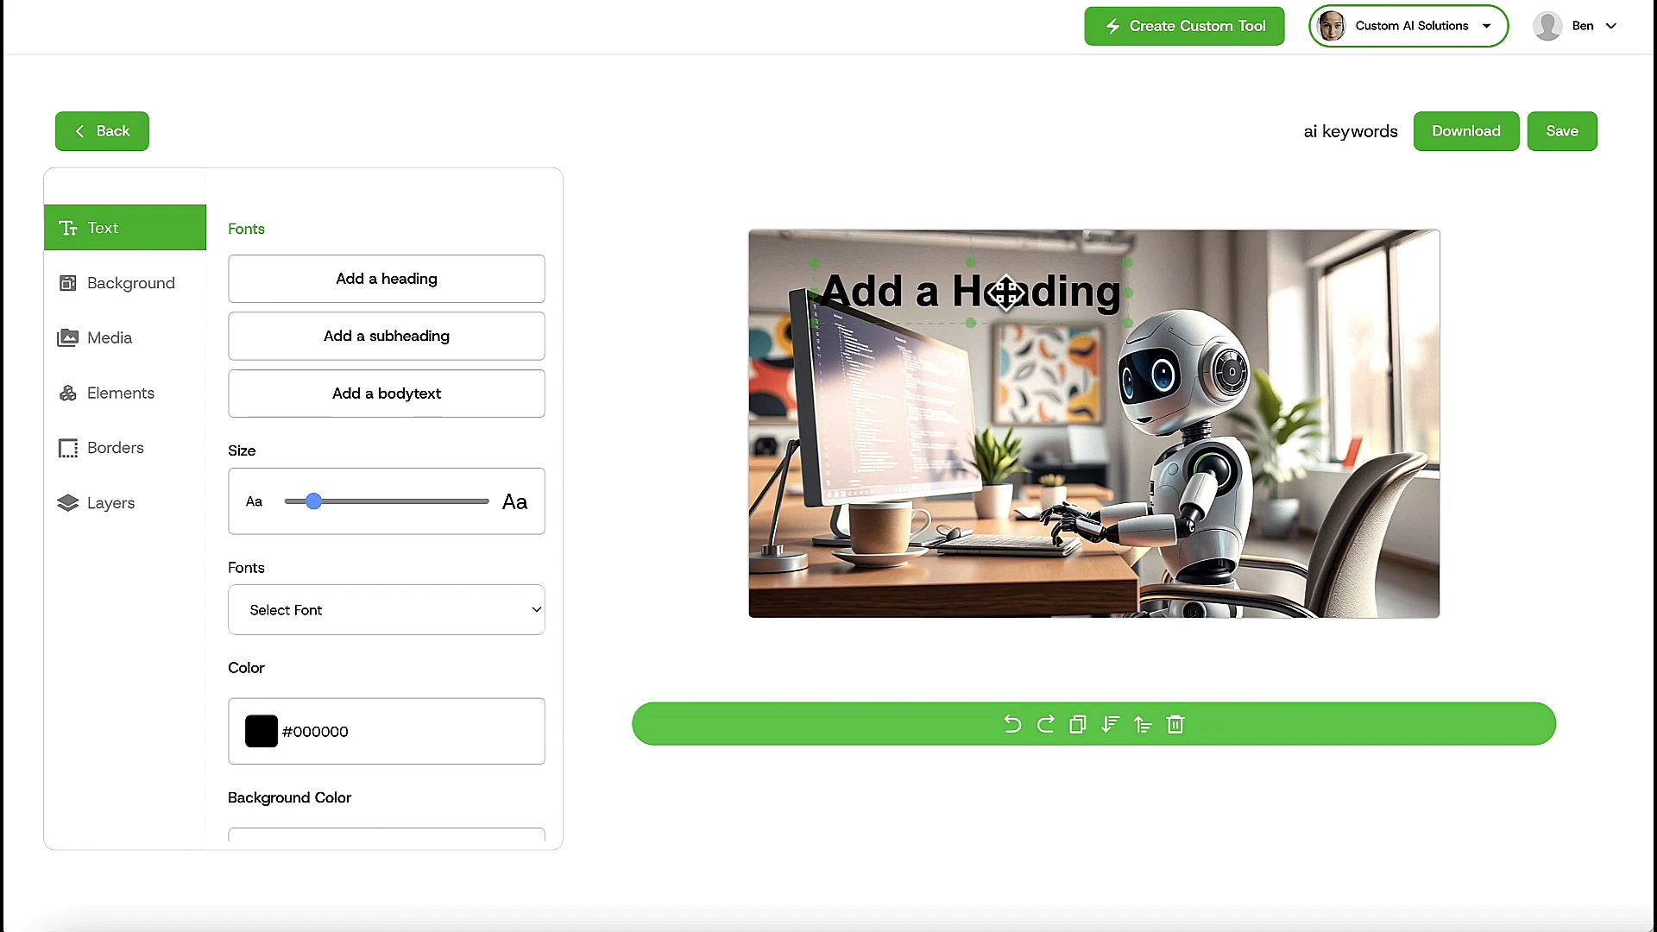
Step: Browse the image's Media and Elements panels, switching to Emojis
click(131, 348)
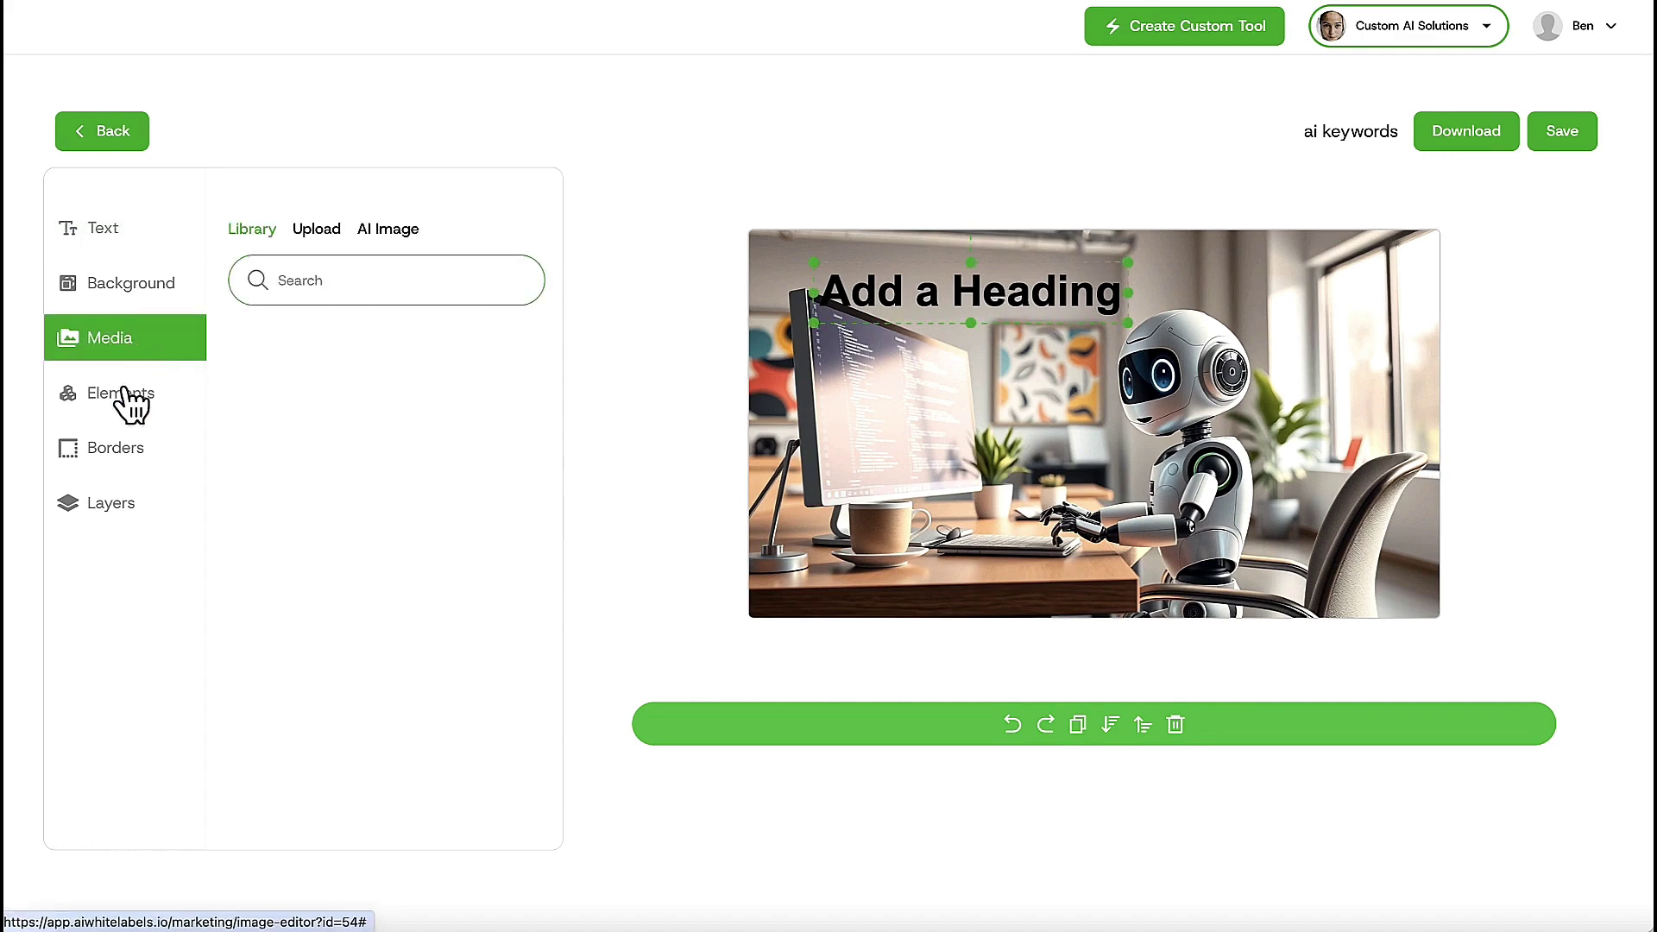
click(130, 402)
click(304, 230)
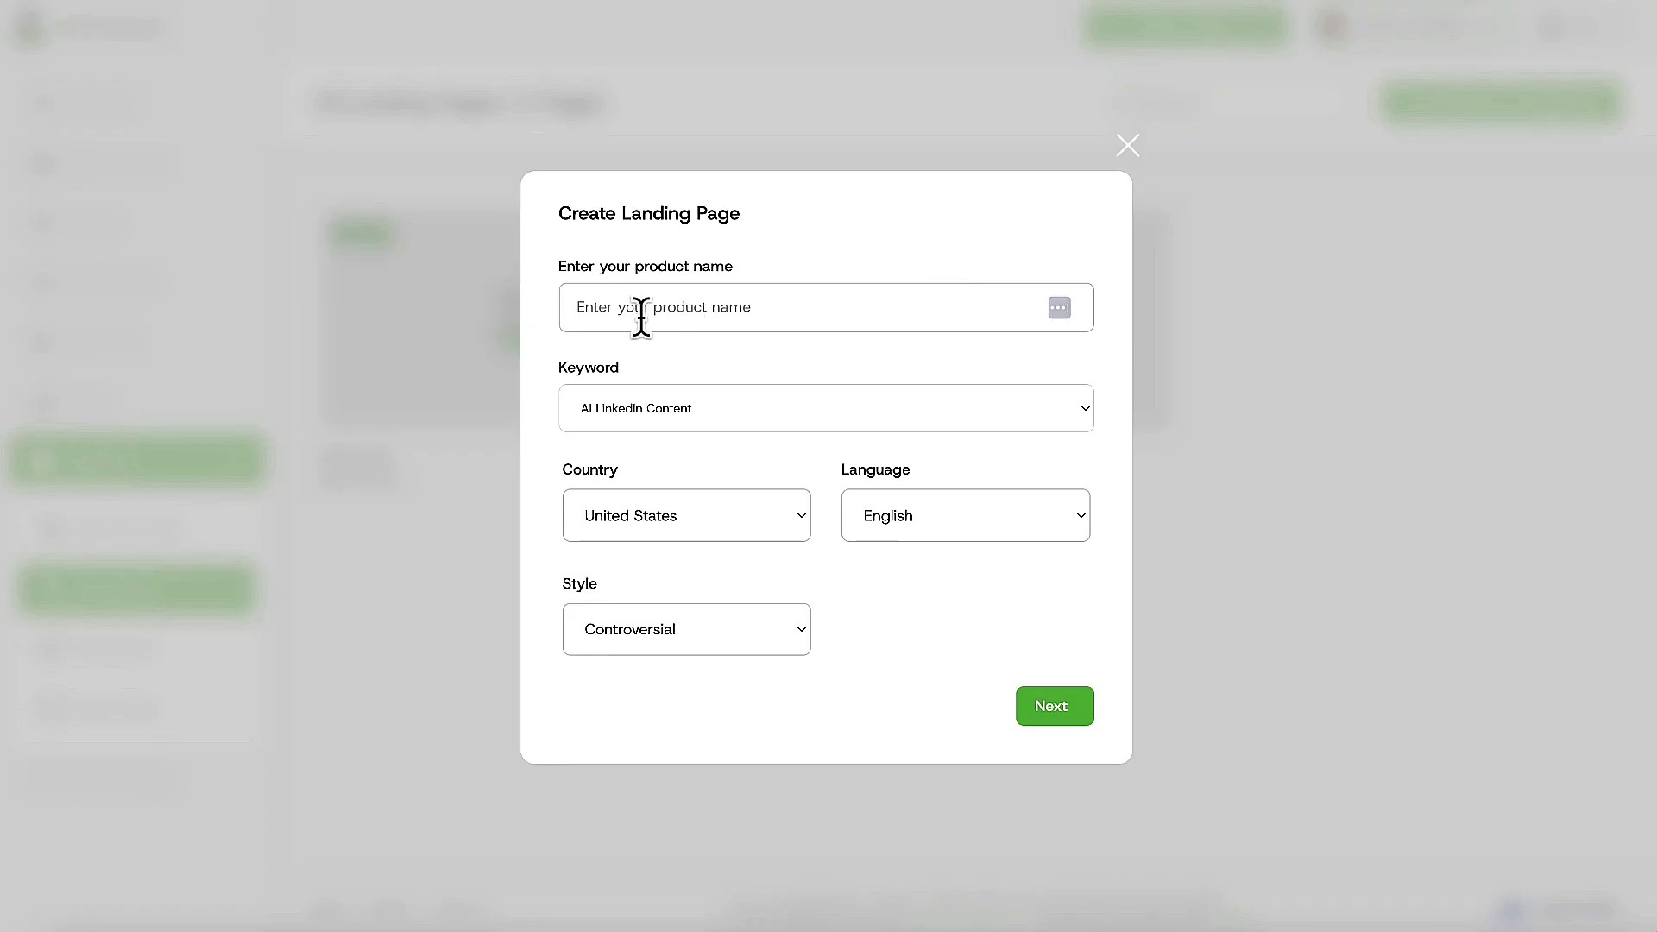
Step: Fill the landing page form with Keyword Genius as keyword and Engaging style
click(641, 317)
text(keywords)
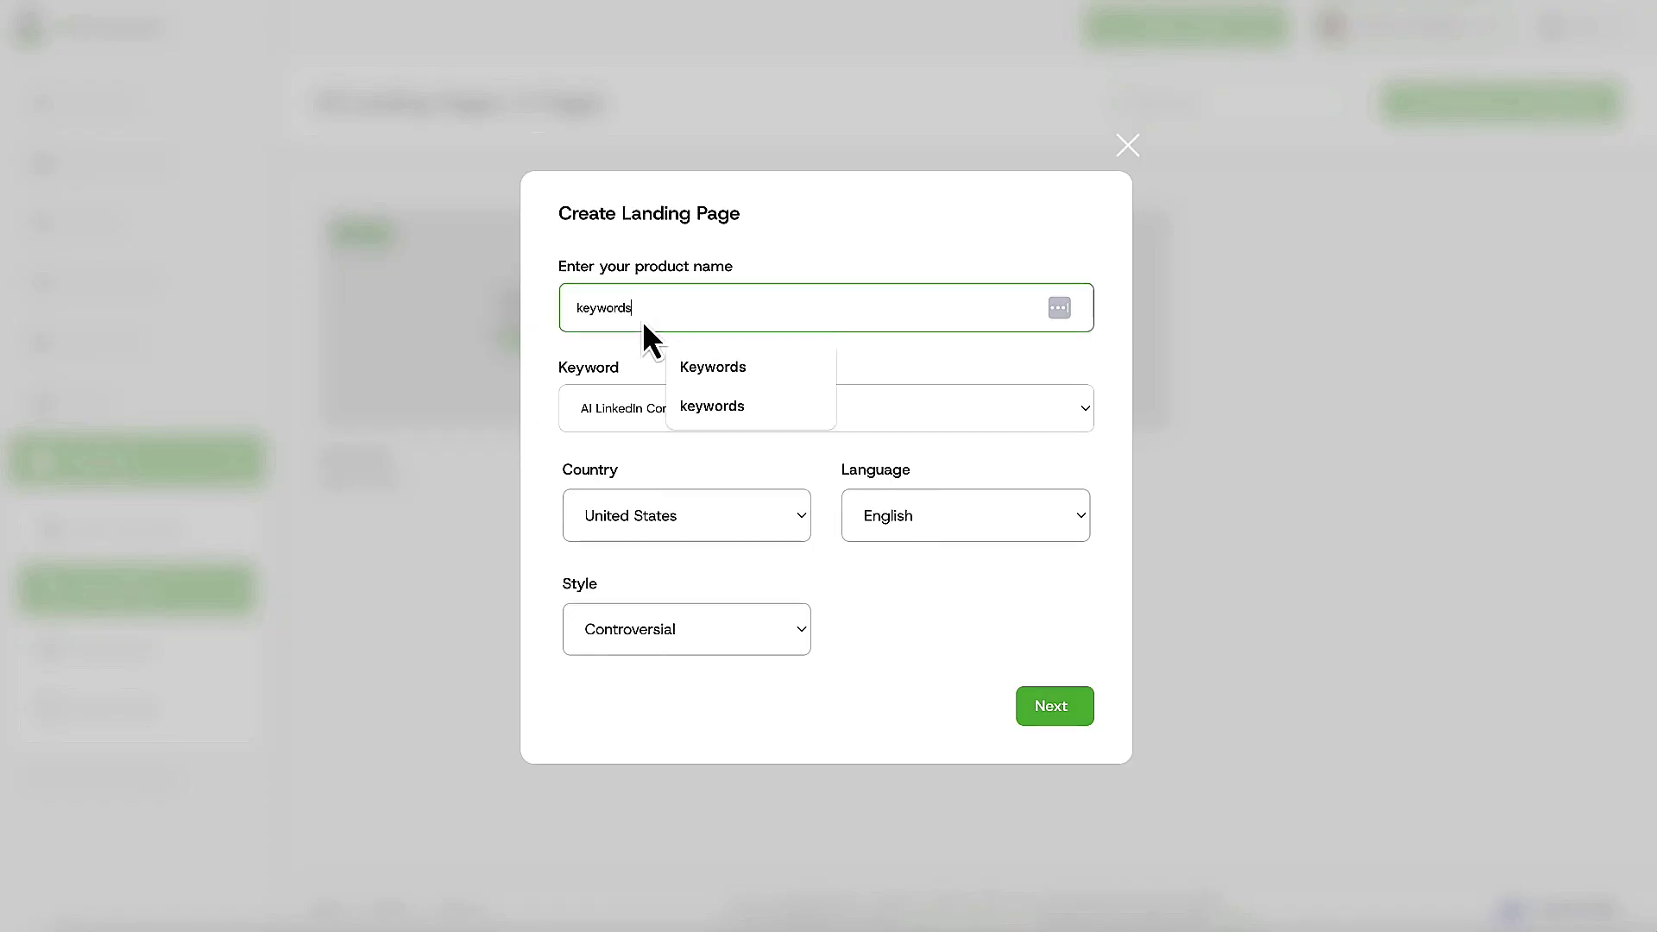
click(615, 415)
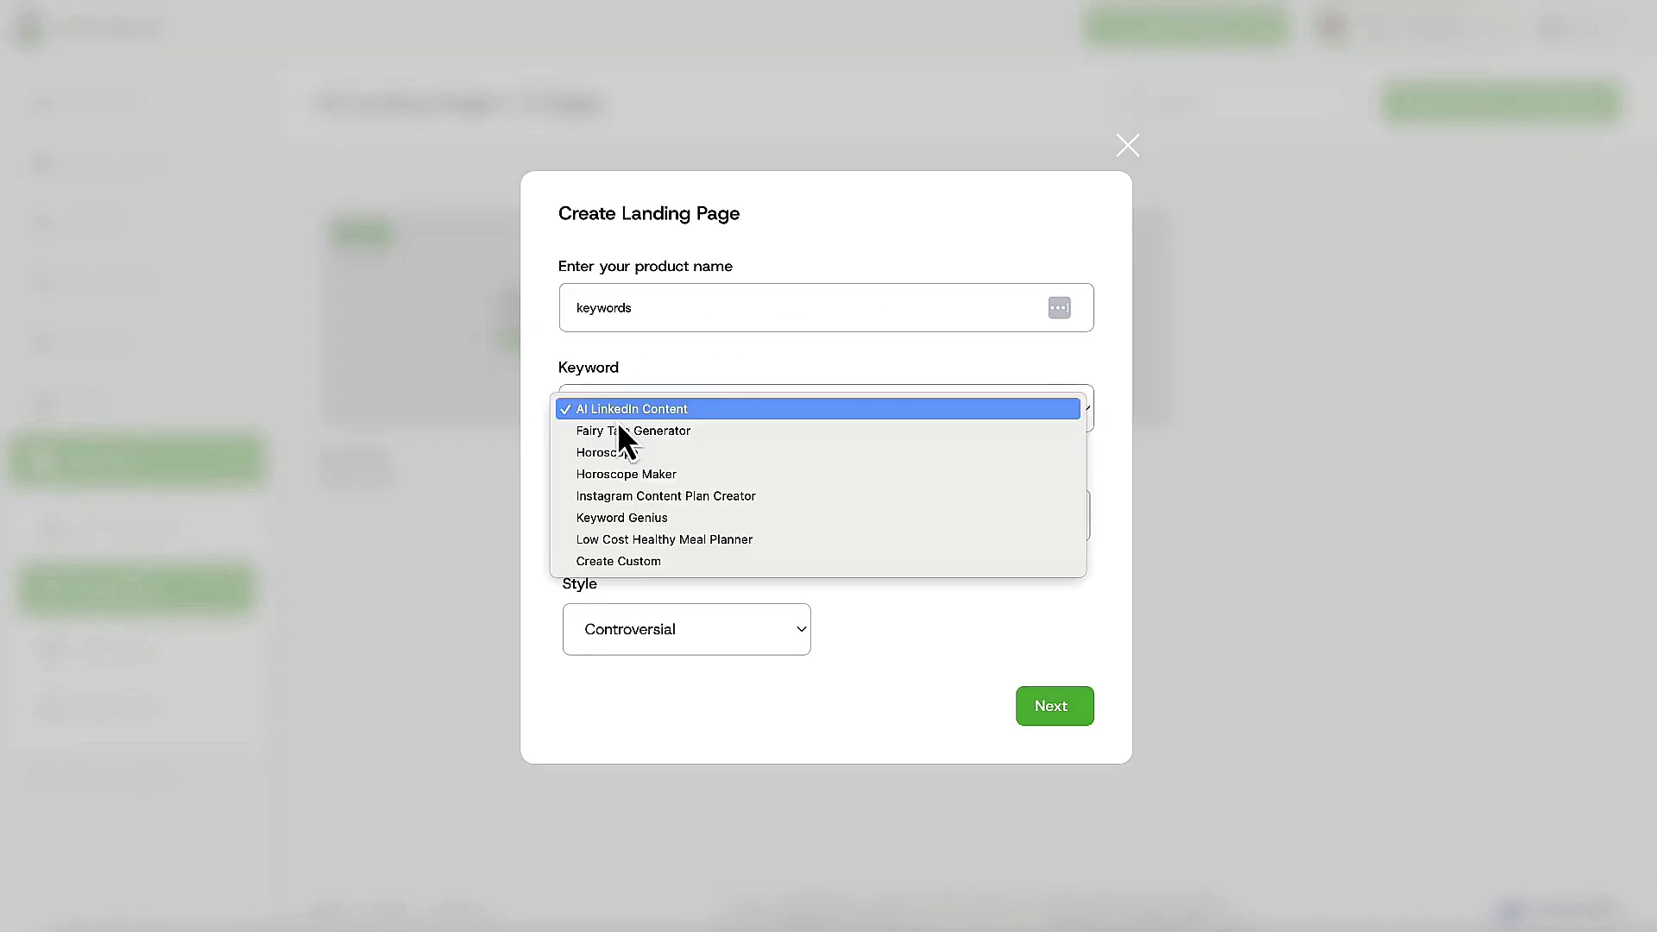
click(632, 513)
click(676, 622)
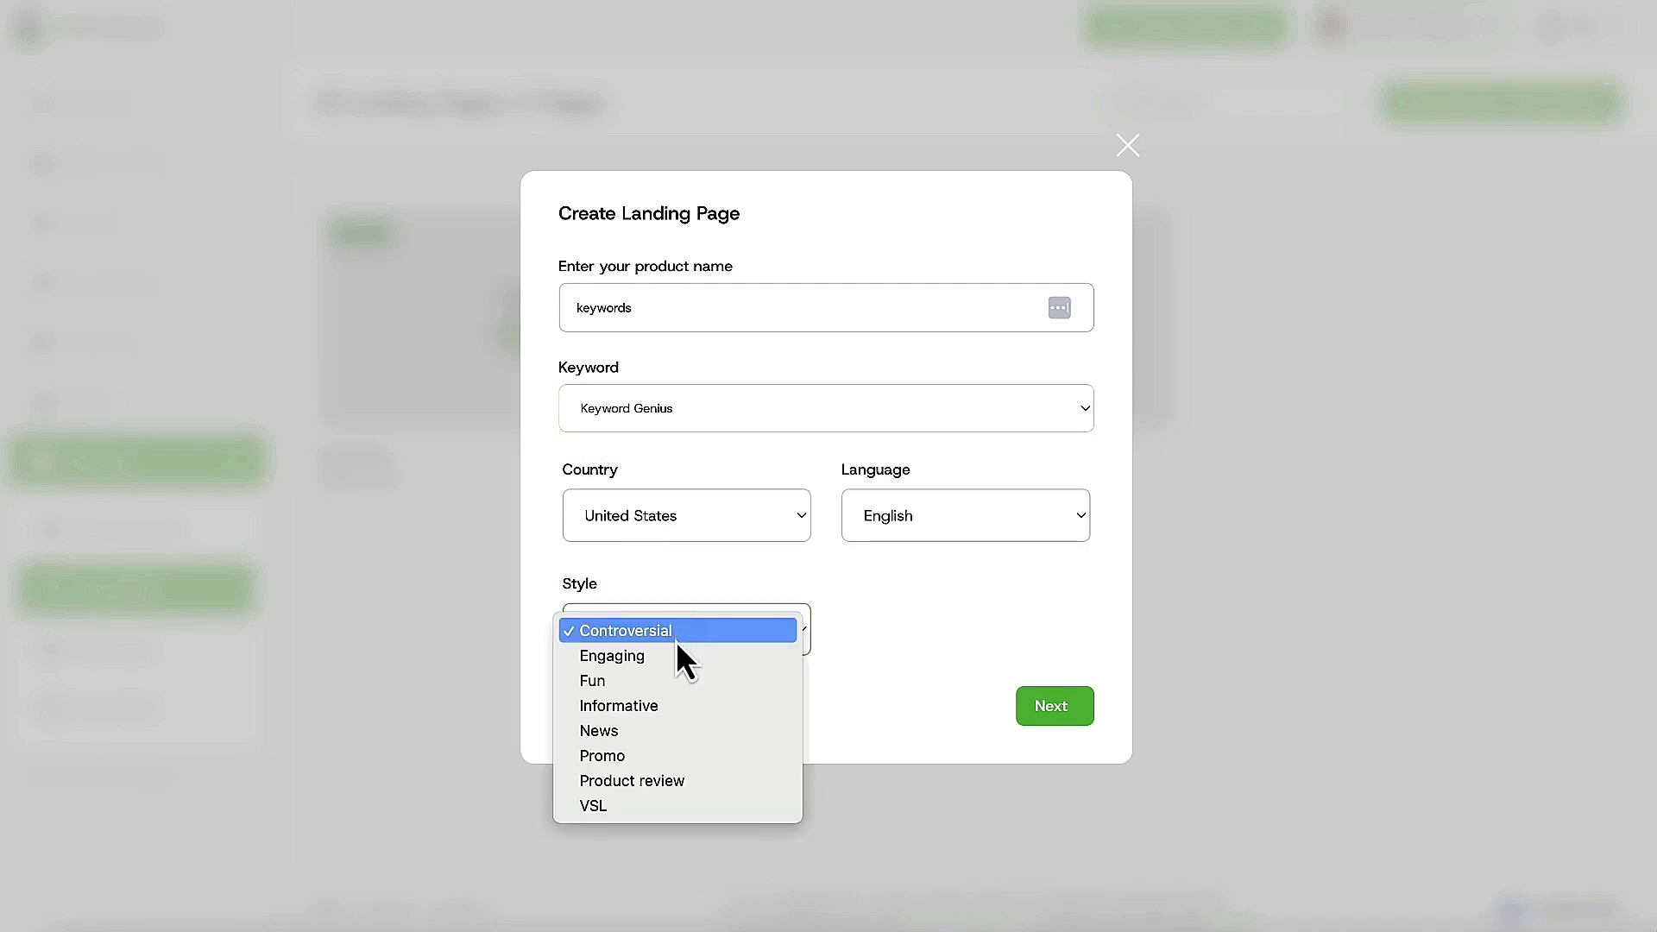
click(673, 654)
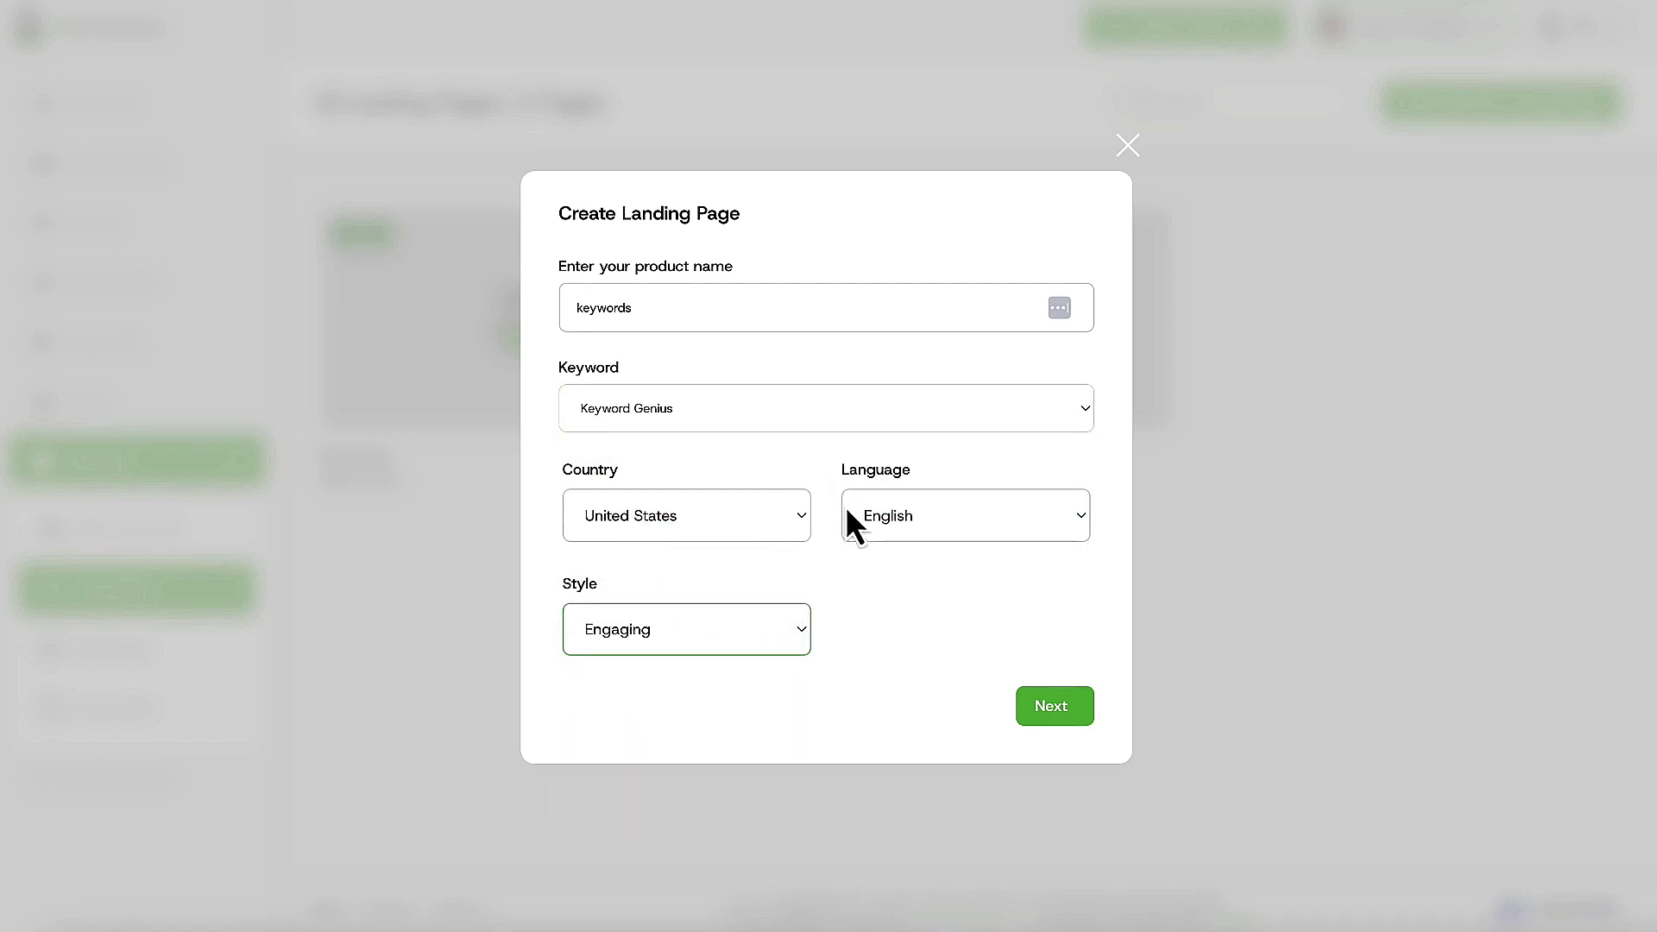
Step: Continue and select a template to generate the Keyword Genius landing page
click(1064, 714)
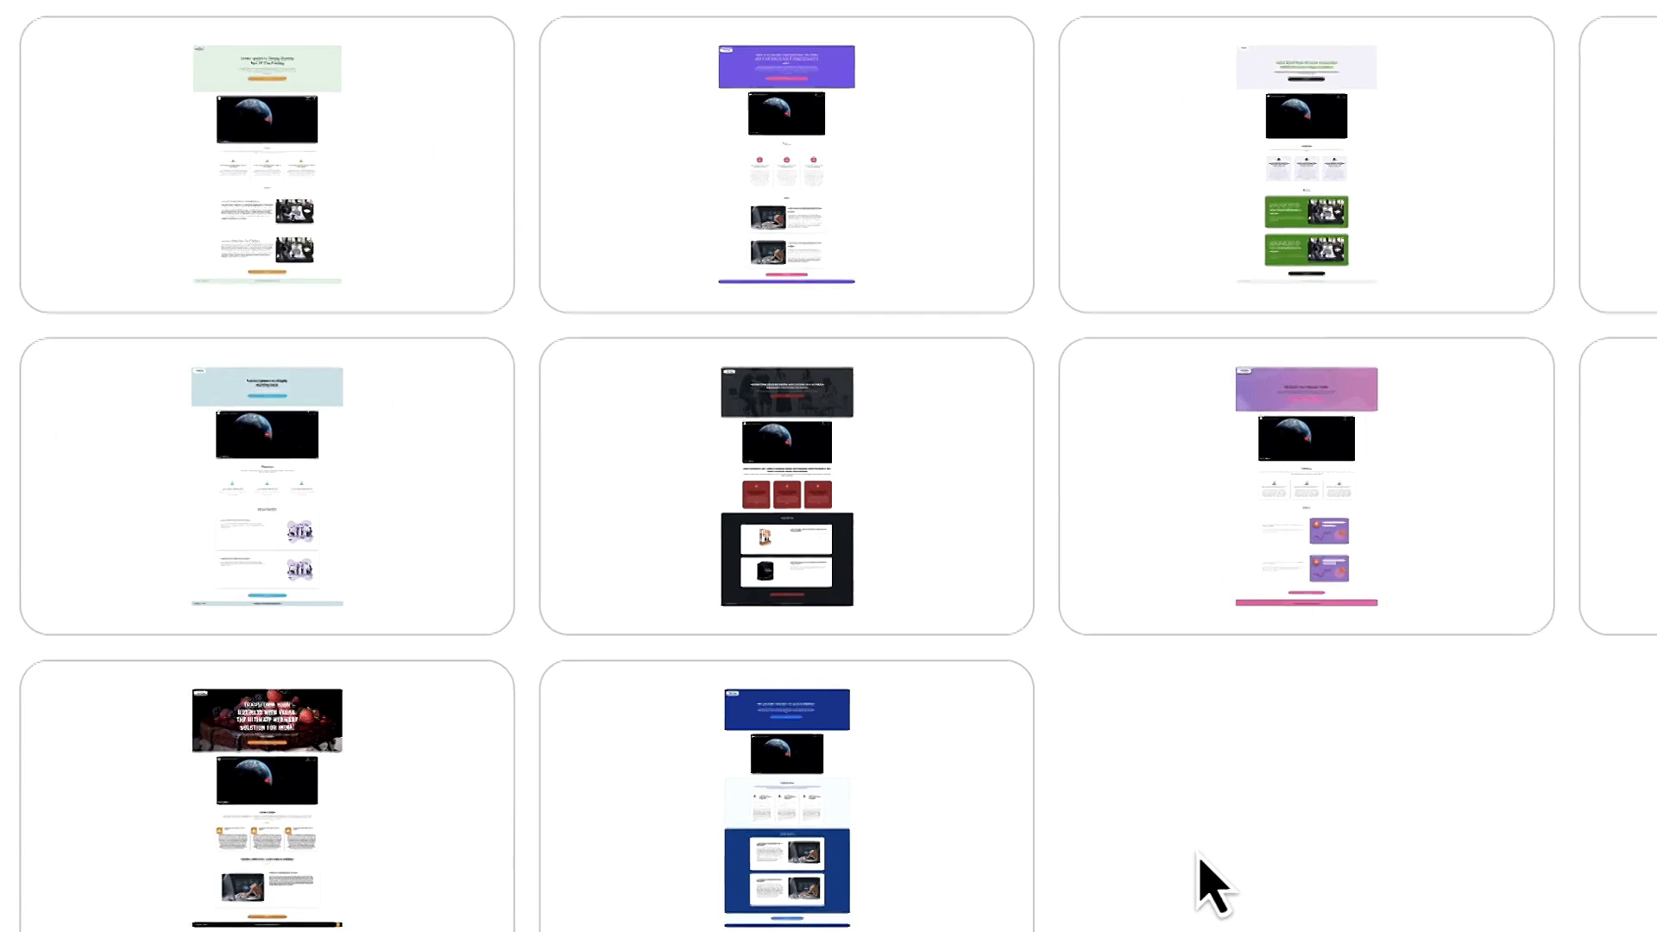
mouse_move(785, 486)
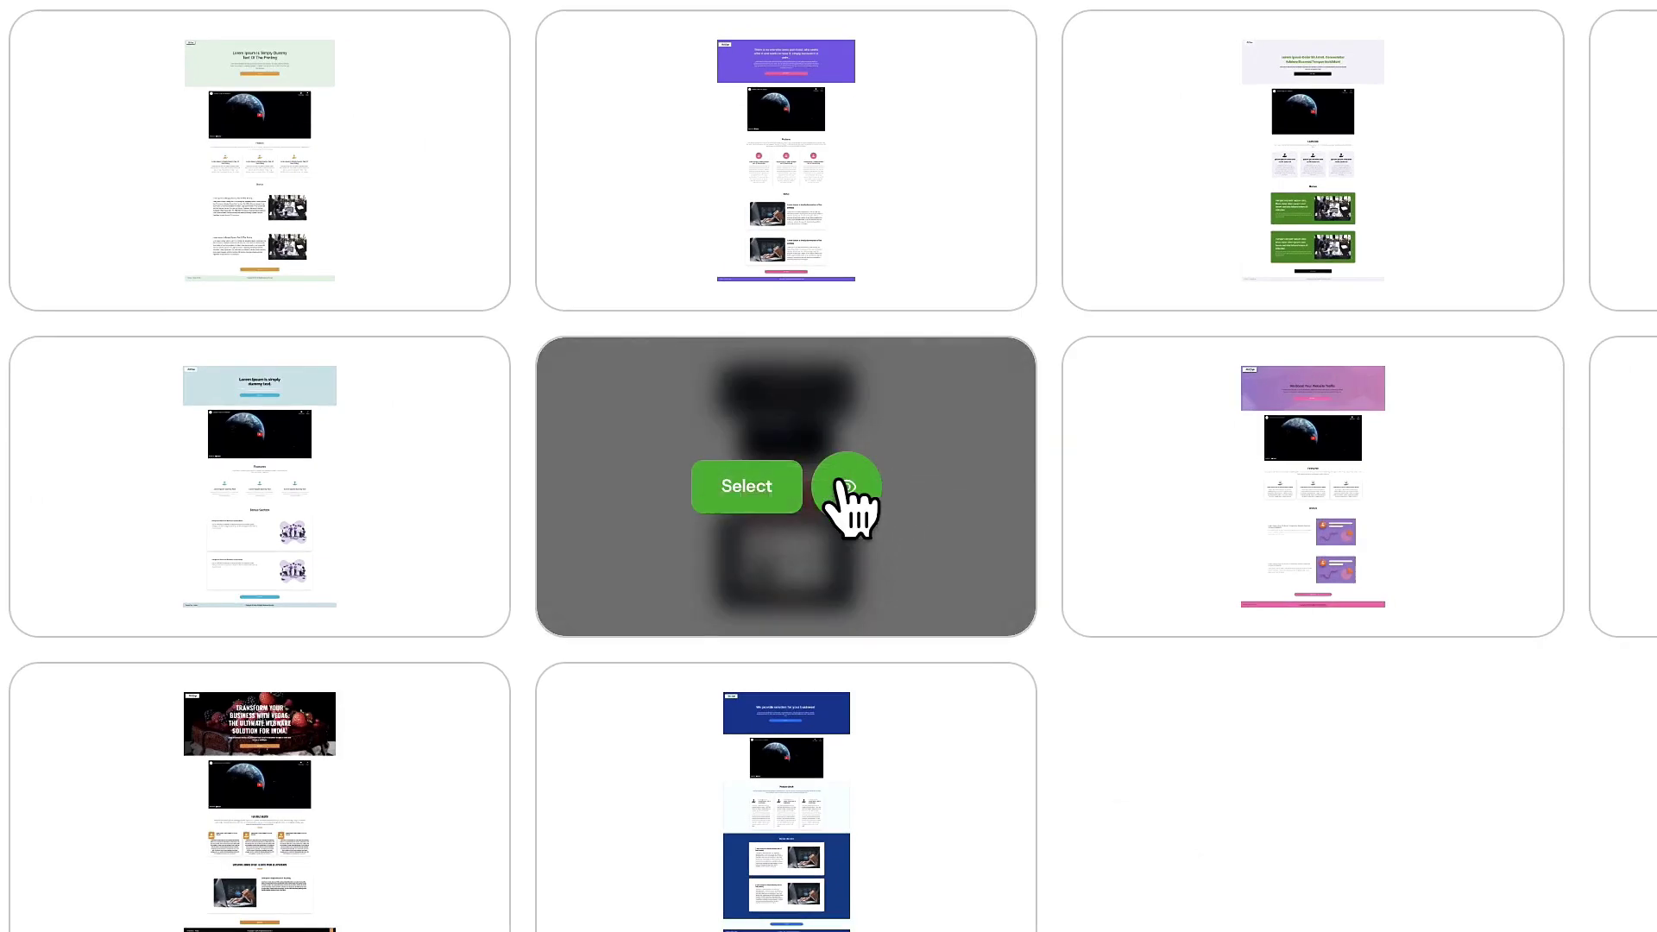
click(744, 489)
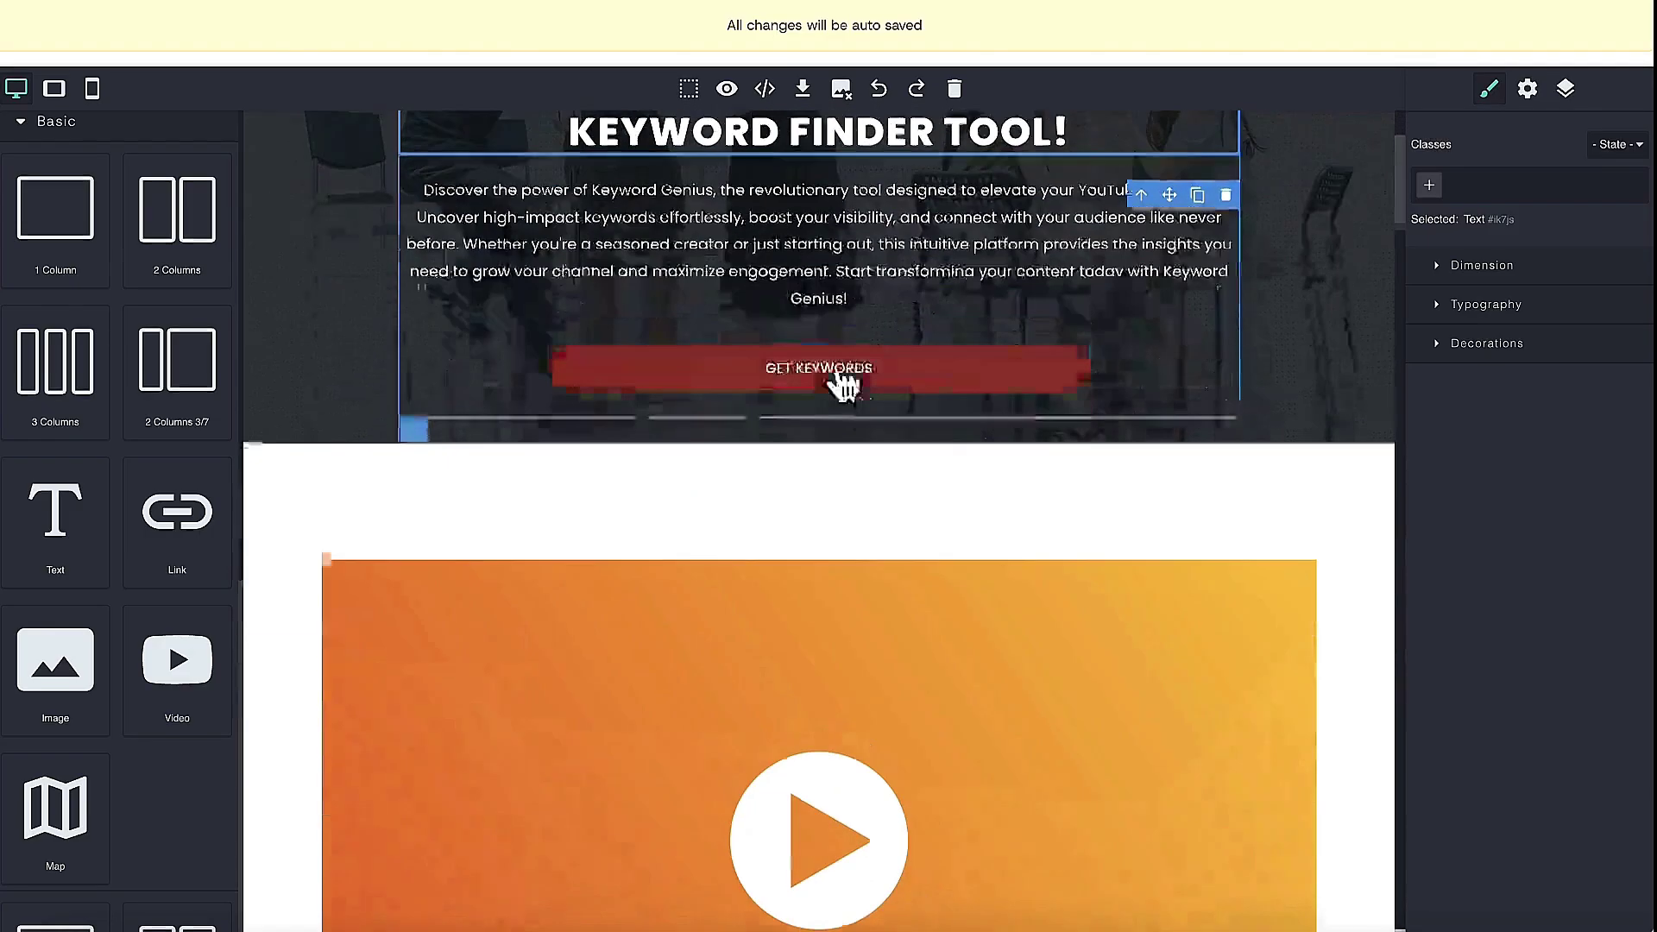
scroll(836, 366, up, 3)
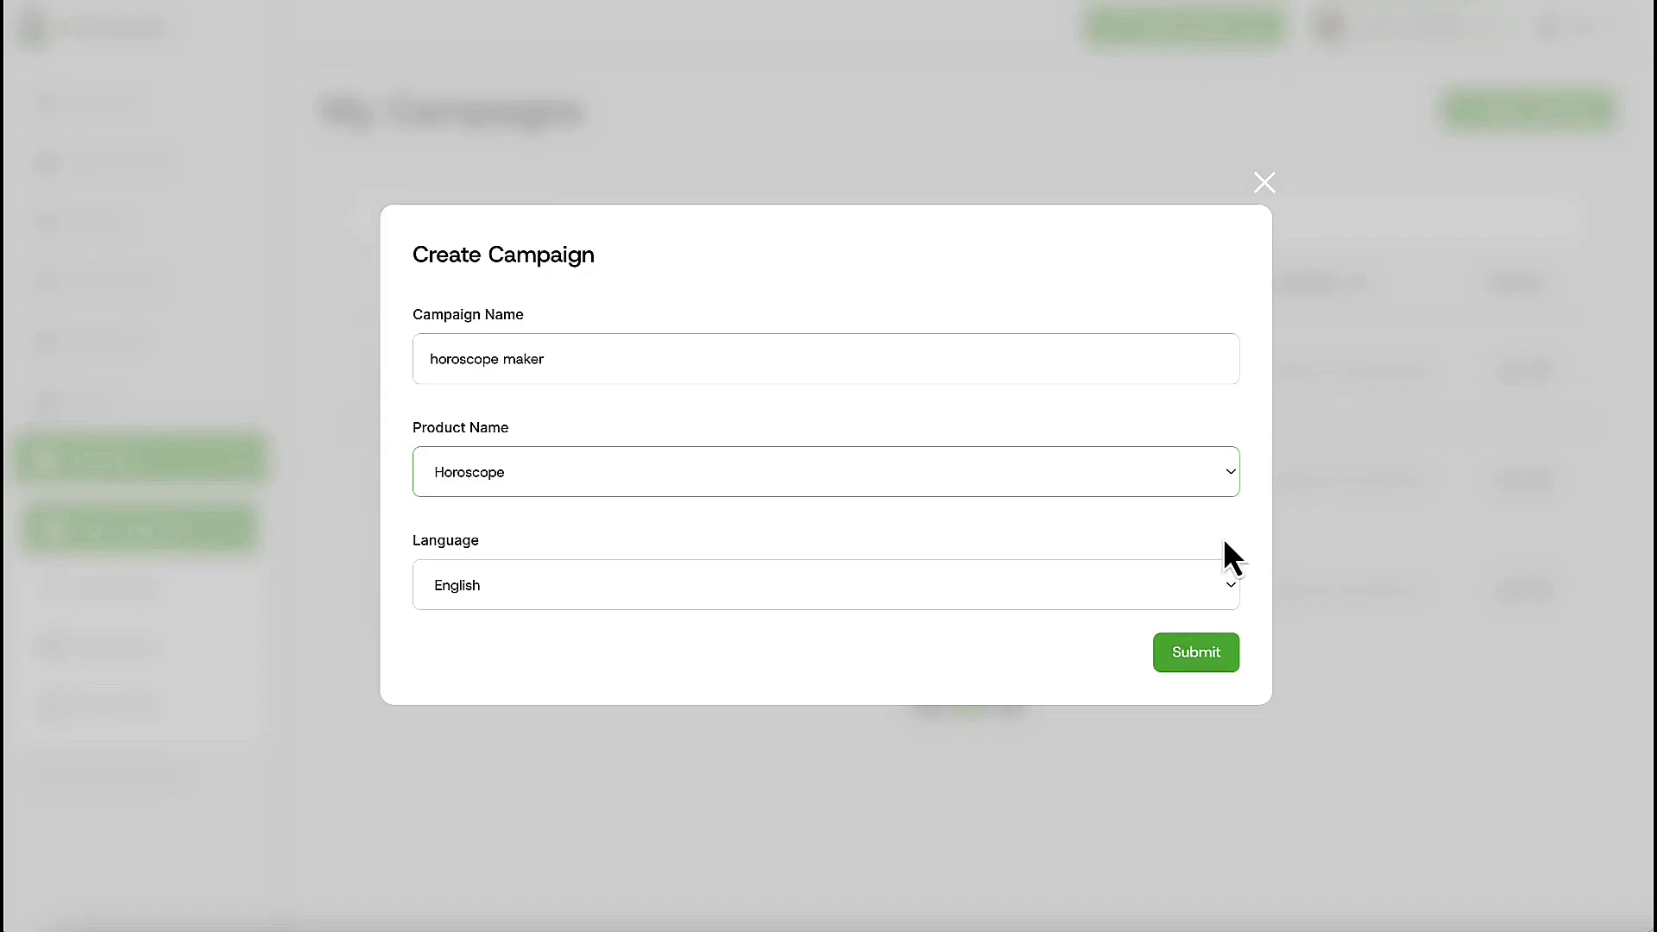
Step: Submit the horoscope maker campaign and generate a prompt from the star-power headline answer
click(1266, 182)
click(1509, 124)
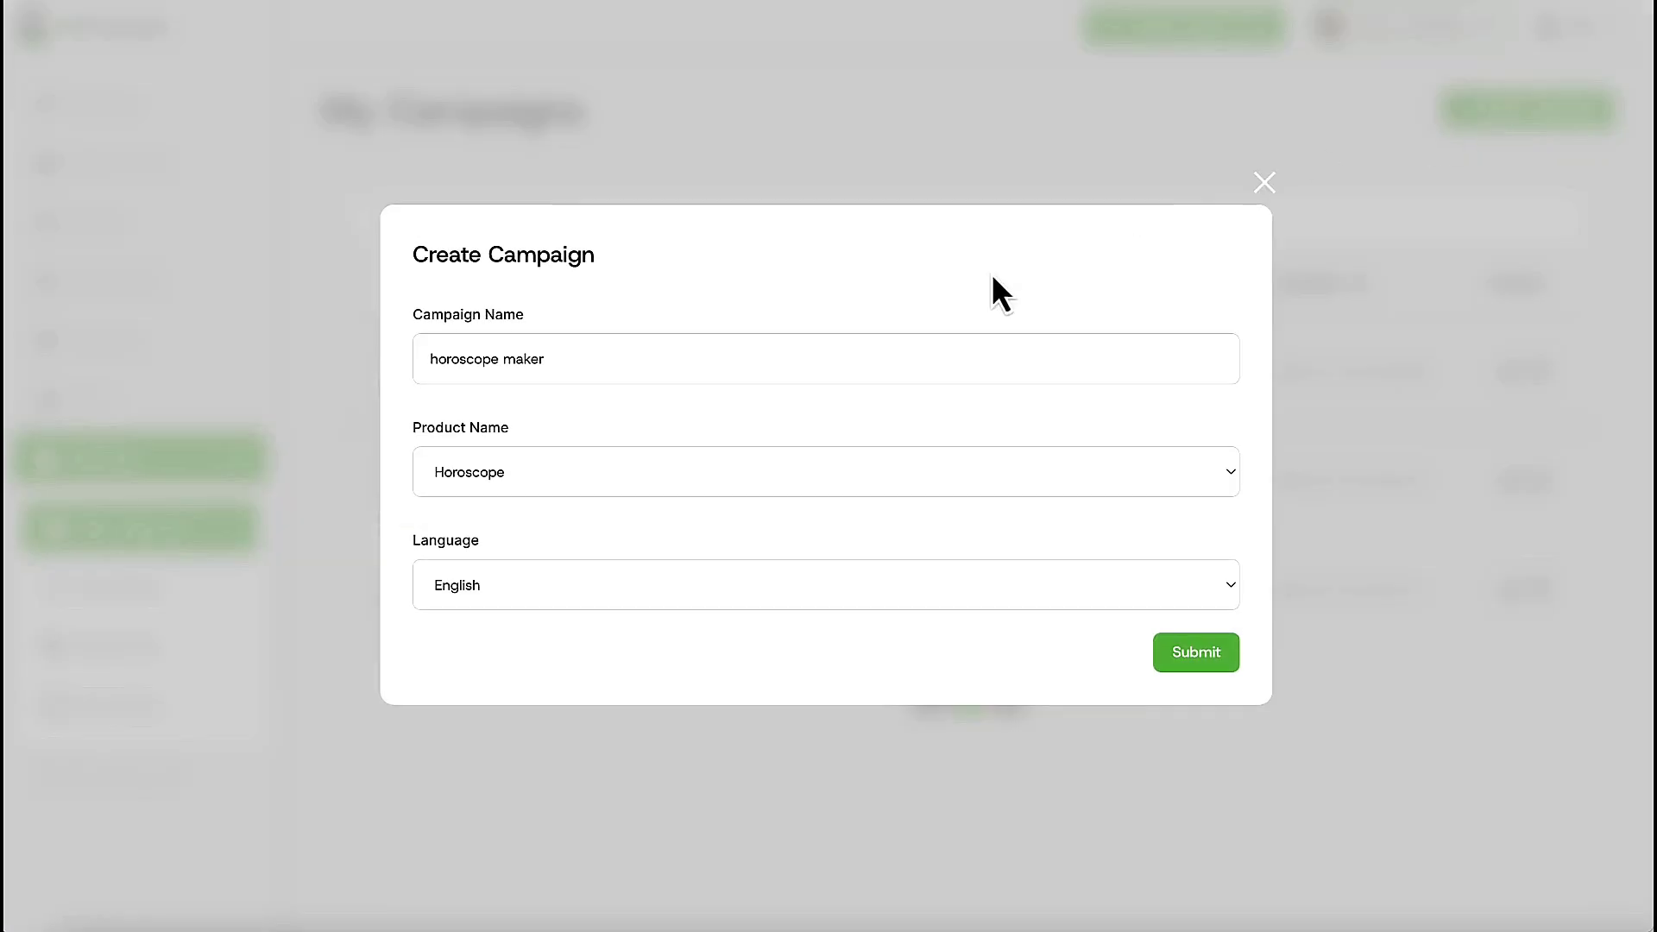
click(1230, 664)
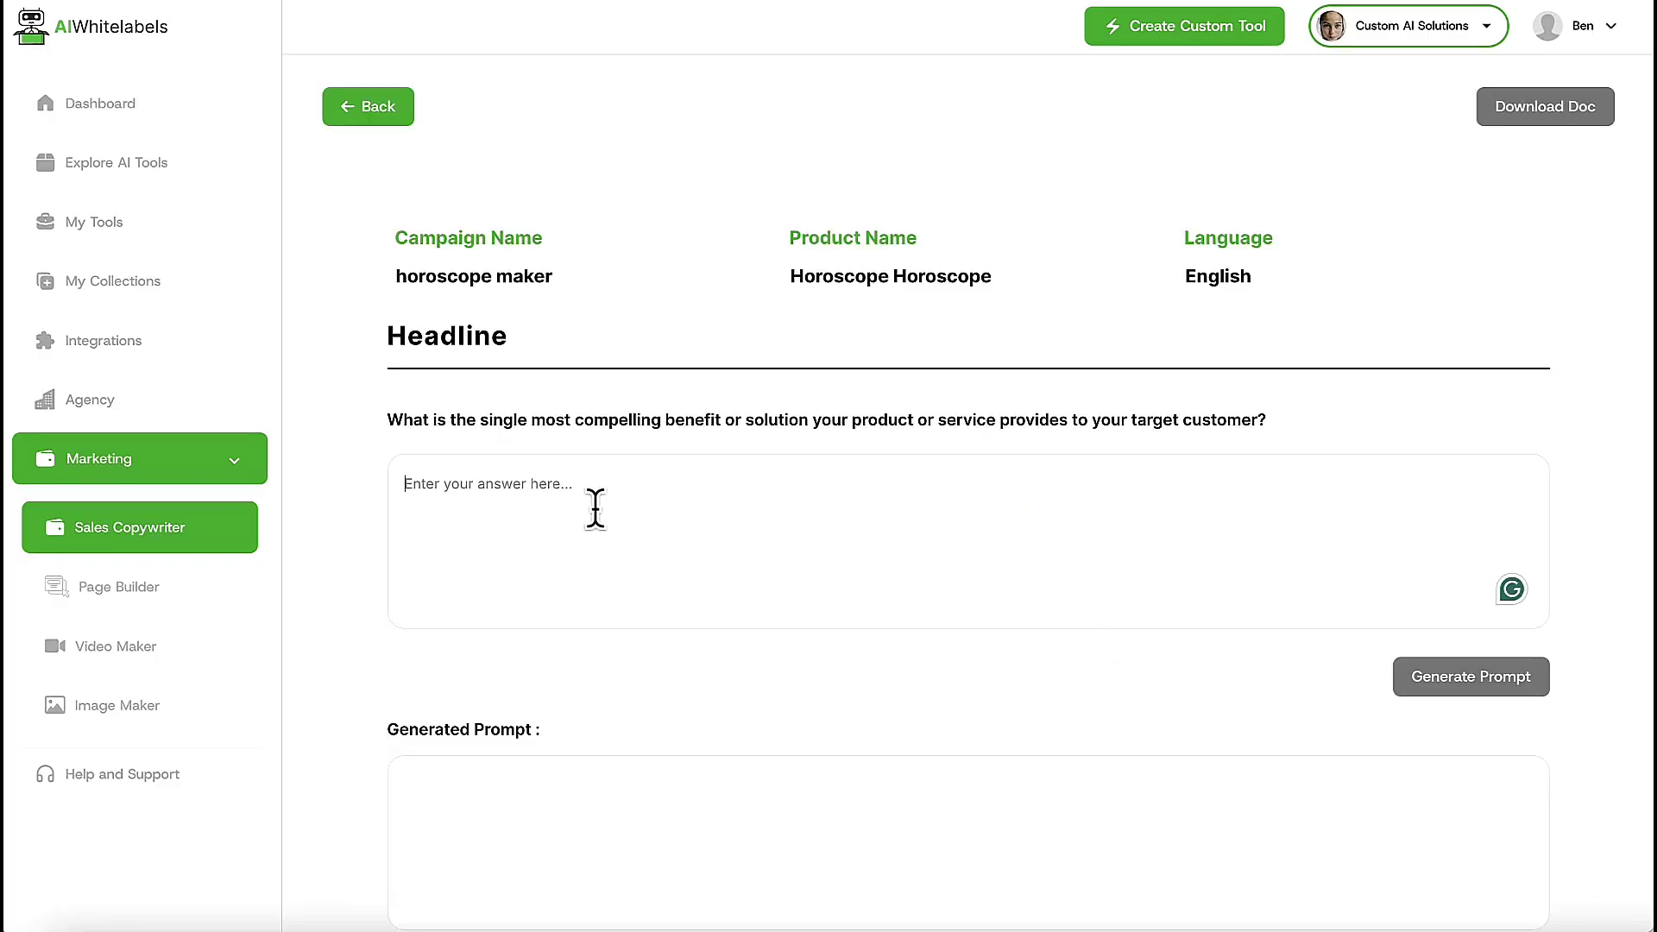
text(Write a headline about an in-depth horoscope maker that uses the latest star power)
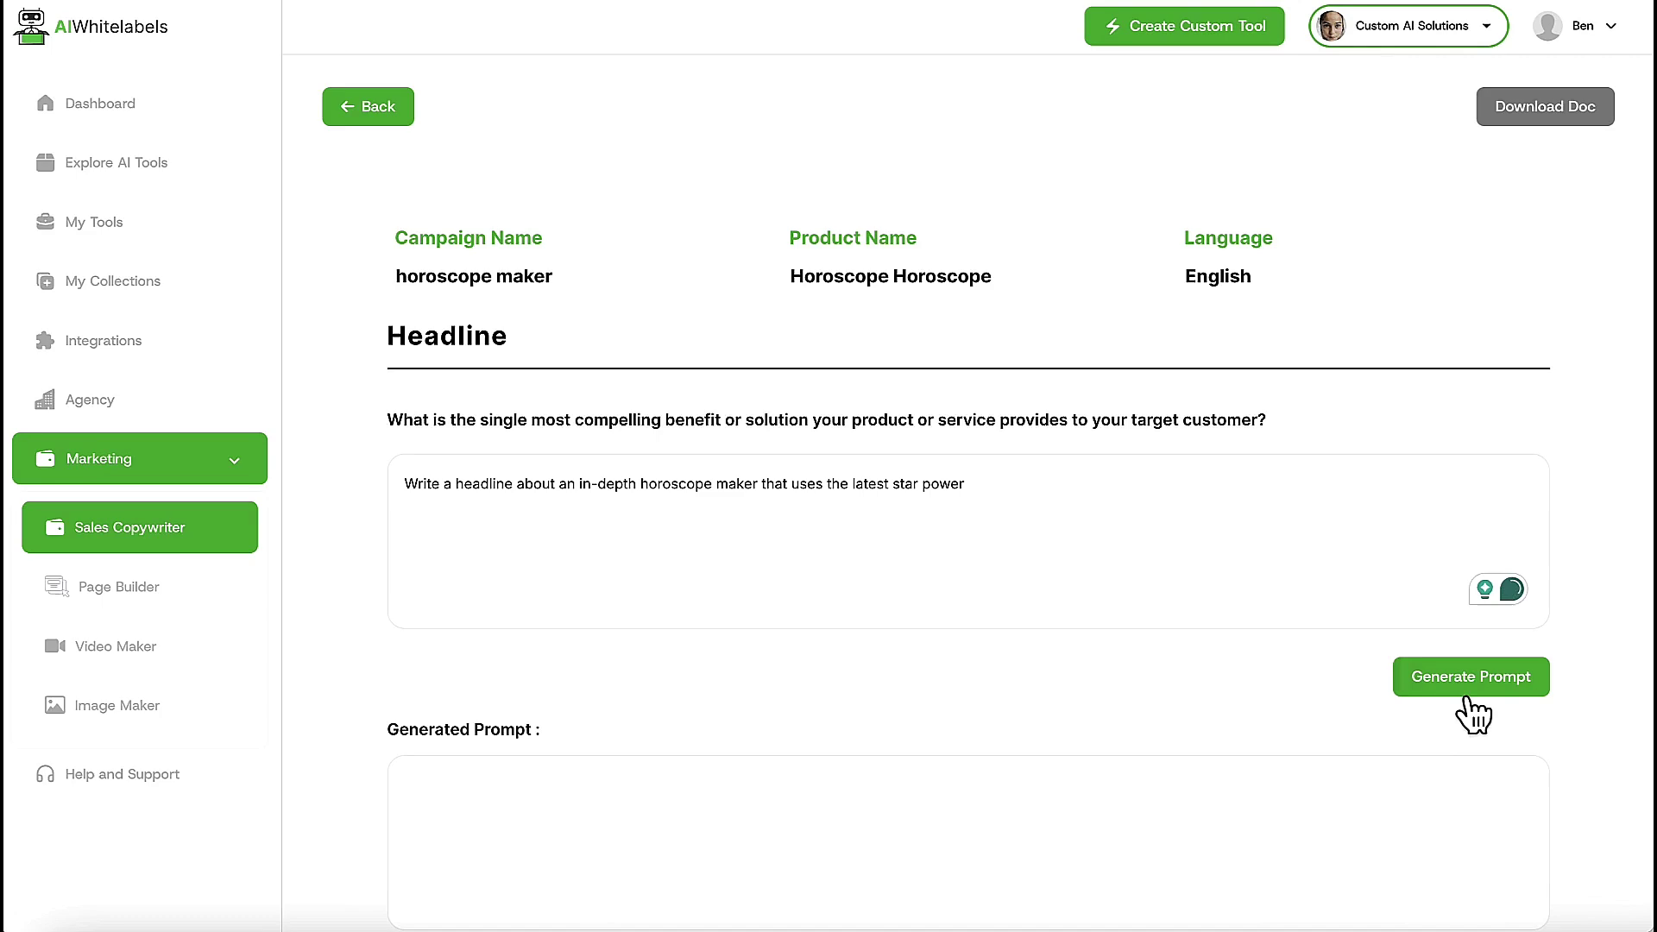
click(1473, 700)
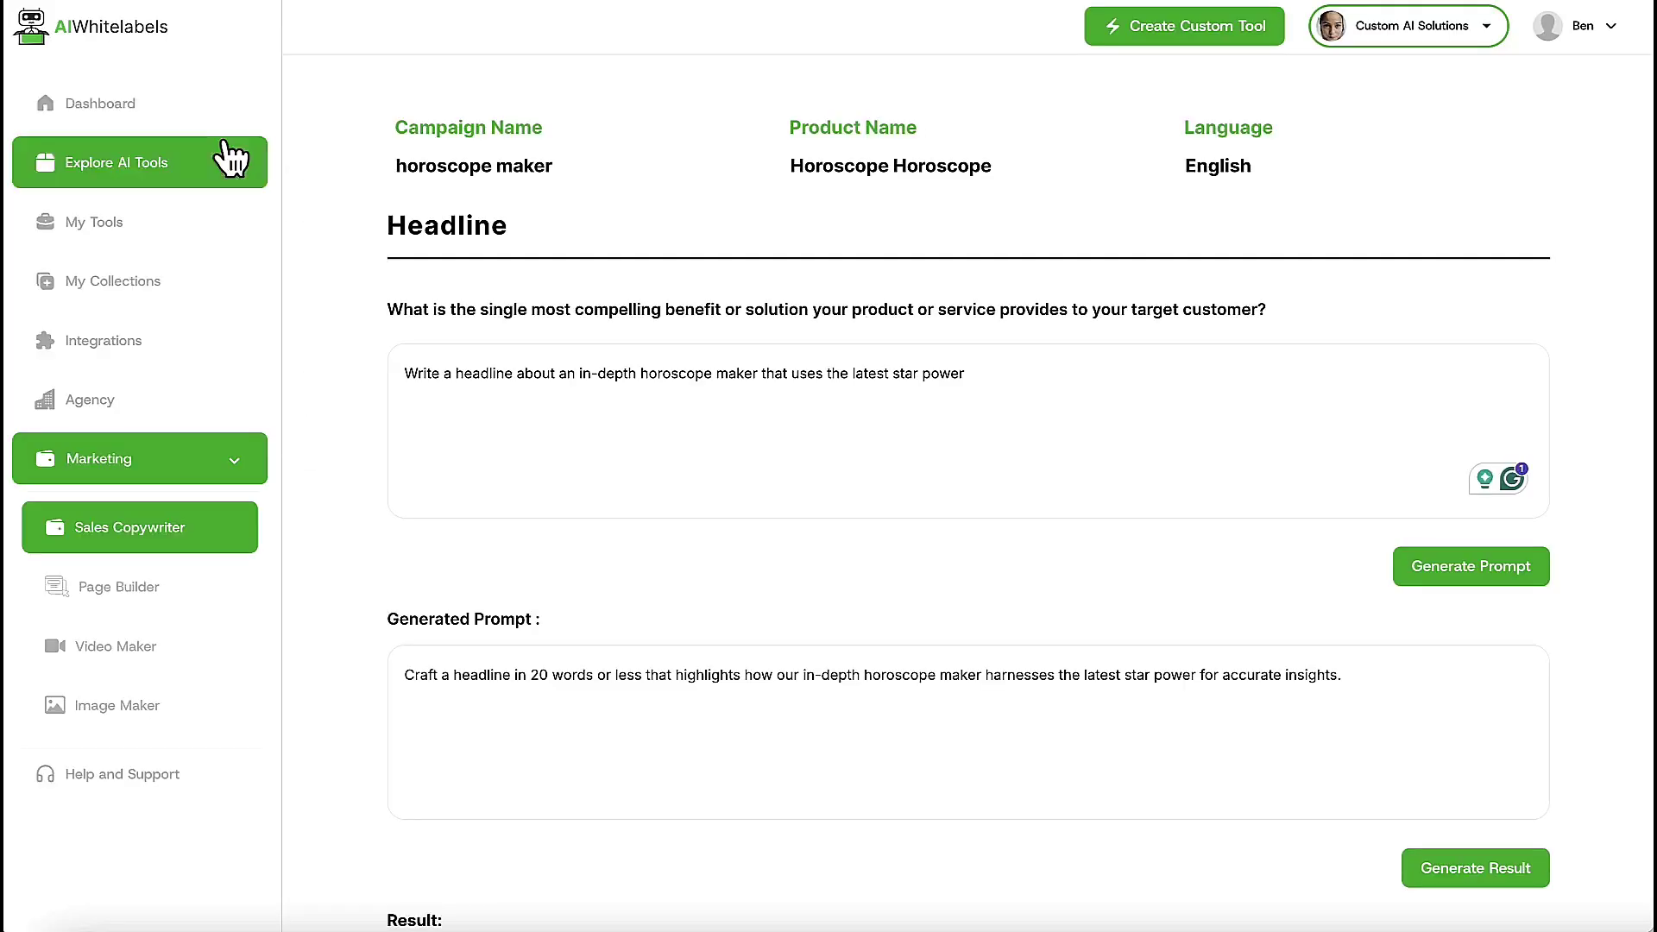
Step: Return to the dashboard showing recent tools Meal Planner, Keyword Genius and Horoscope
click(152, 125)
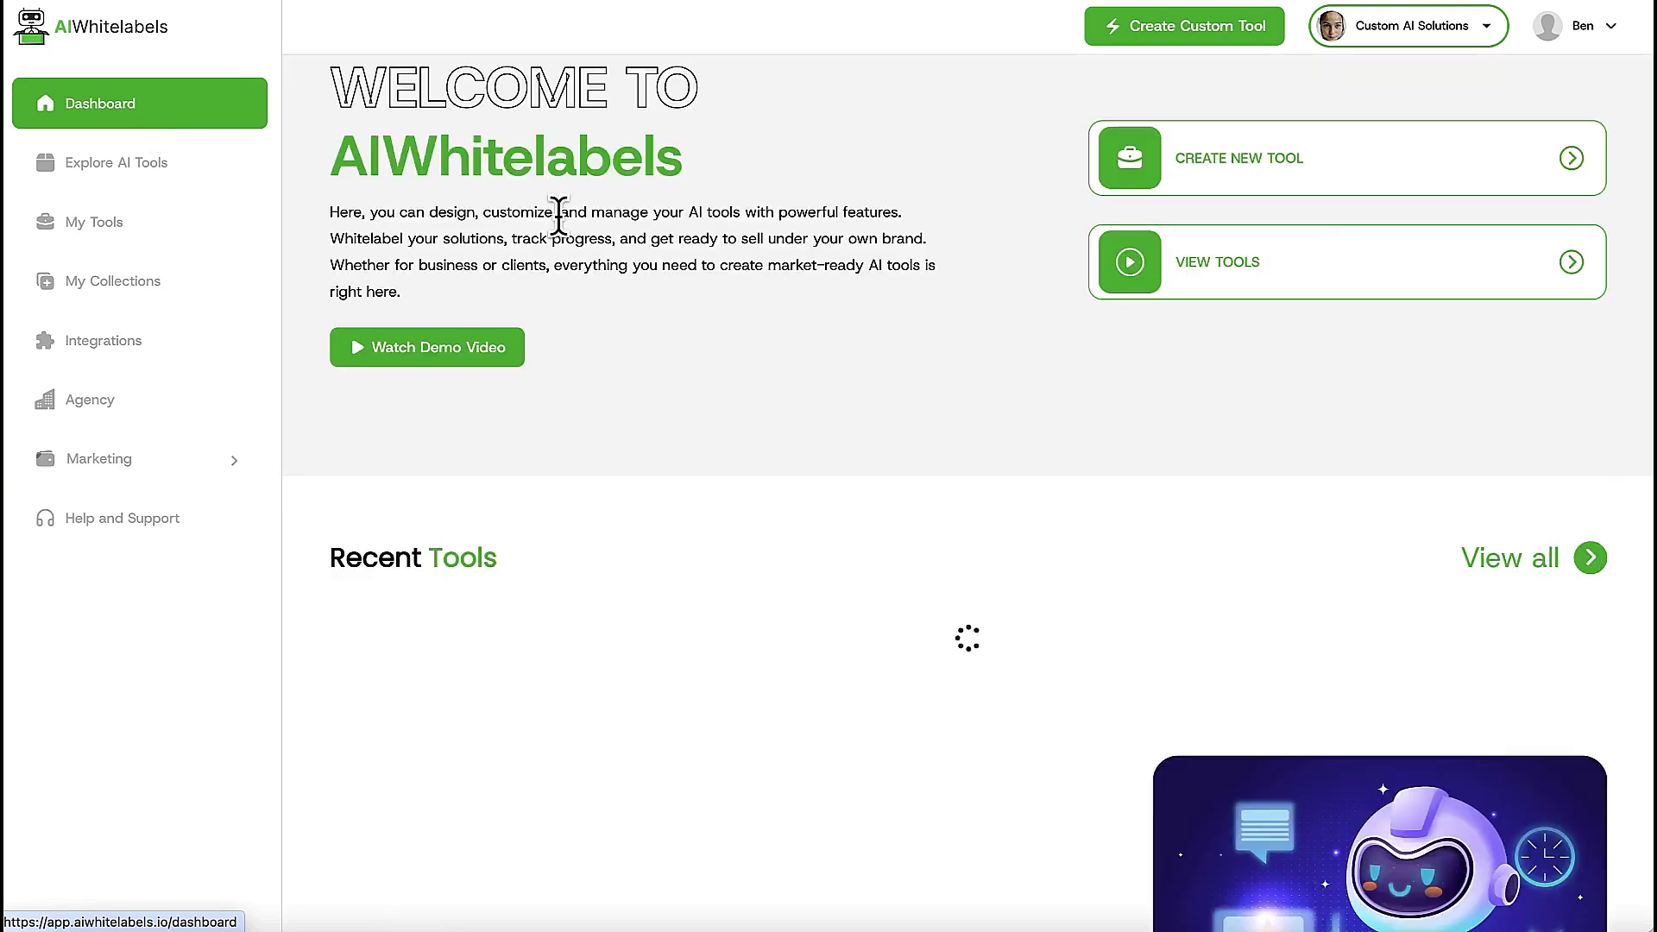
scroll(736, 390, up, 1)
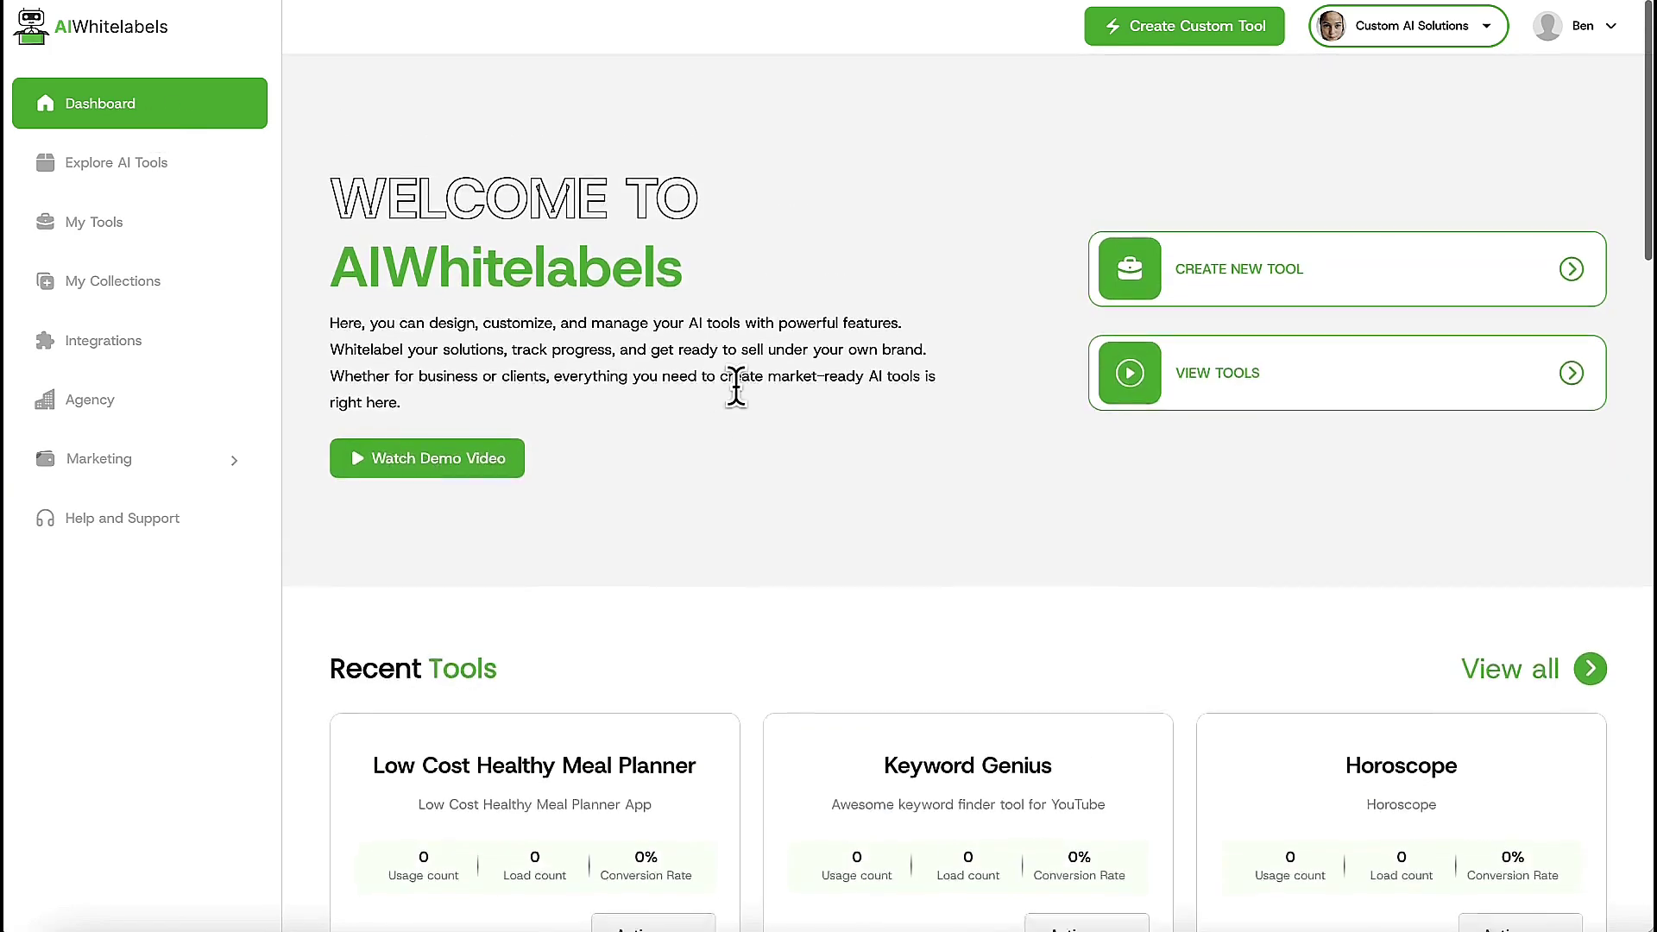